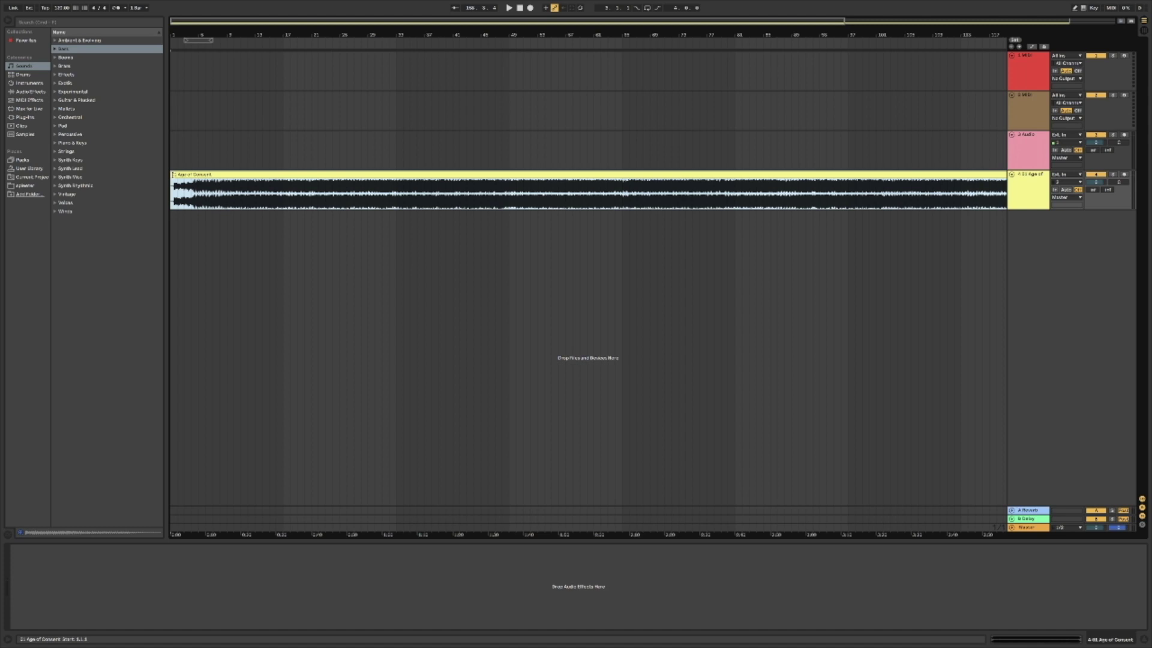
Set the project tempo to 161 BPM.
{"action": "left_click", "coordinate": [63, 8]}
{"action": "type", "text": "161"}
{"action": "key", "text": "Return"}
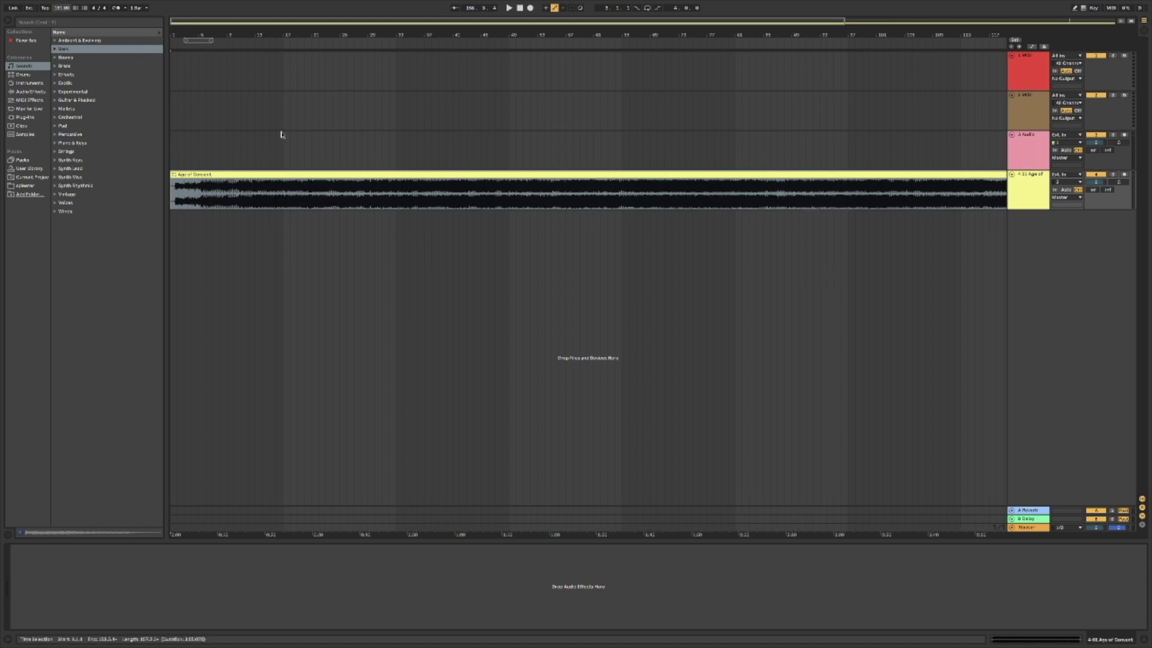
Move the Age of Consent clip's Start marker to the audio onset and play it.
{"action": "double_click", "coordinate": [229, 172]}
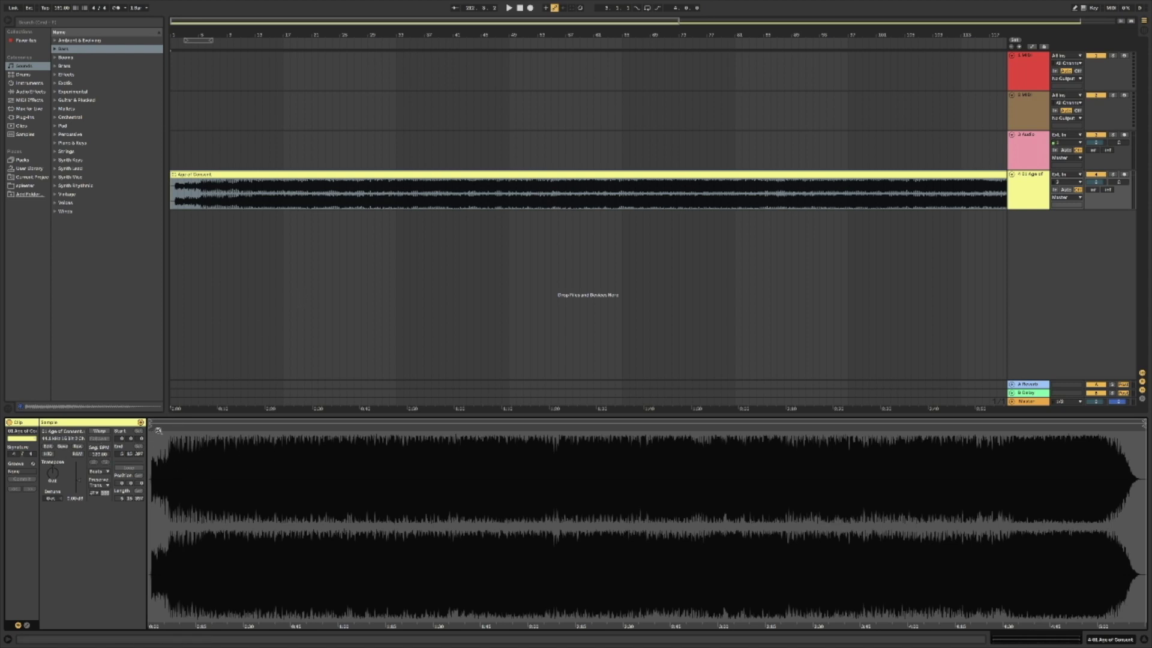
{"action": "left_click_drag", "start_coordinate": [180, 415], "coordinate": [180, 316]}
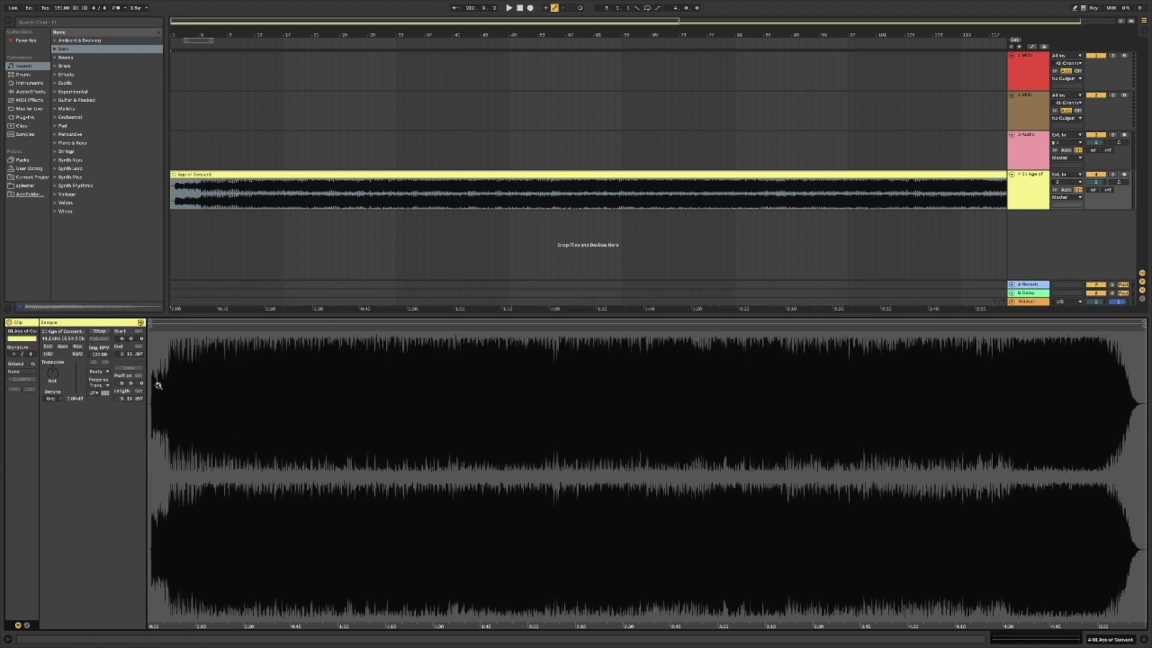
{"action": "scroll", "coordinate": [151, 390], "scroll_direction": "up", "scroll_amount": 6}
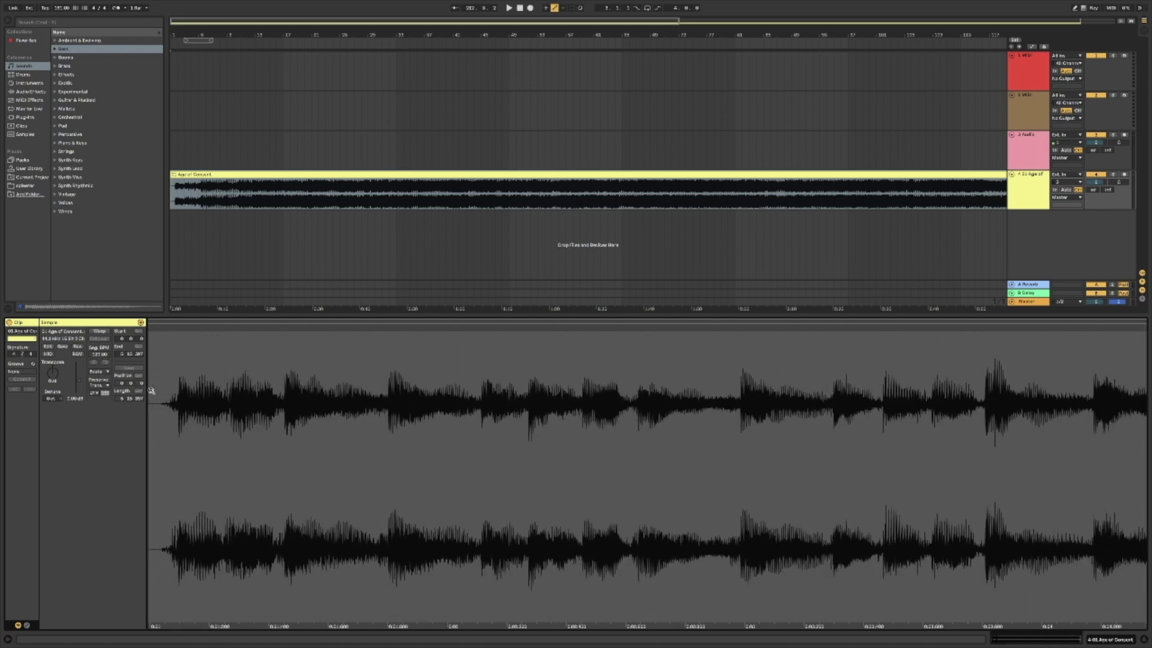
{"action": "scroll", "coordinate": [157, 346], "scroll_direction": "left", "scroll_amount": 5}
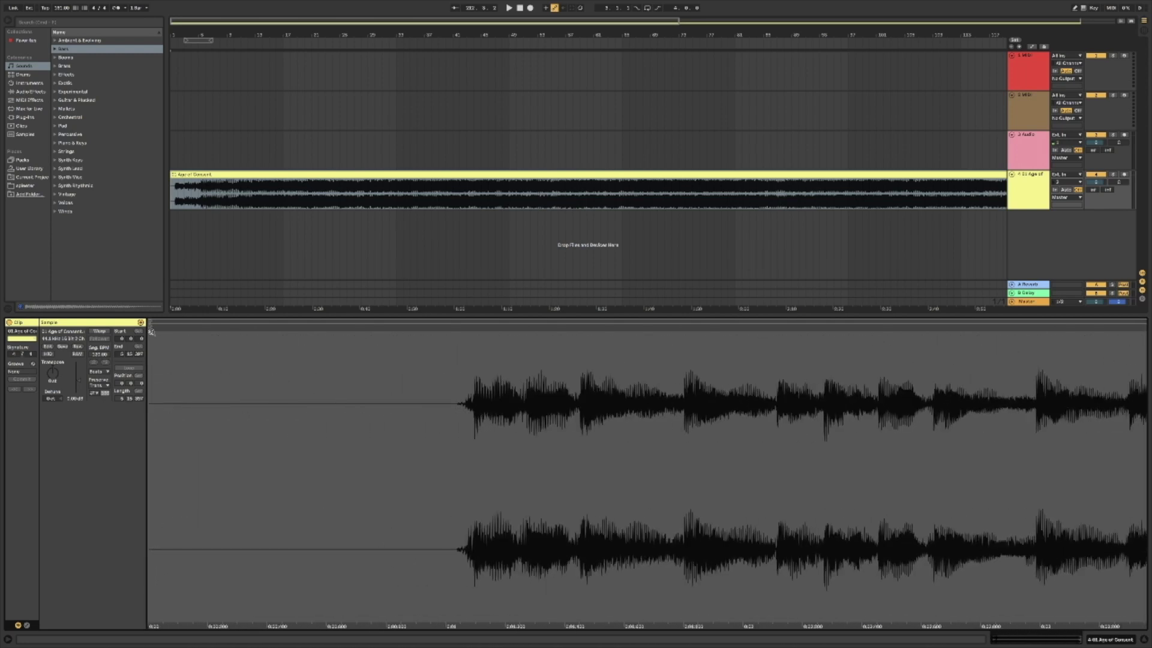
{"action": "left_click_drag", "start_coordinate": [151, 326], "coordinate": [457, 337]}
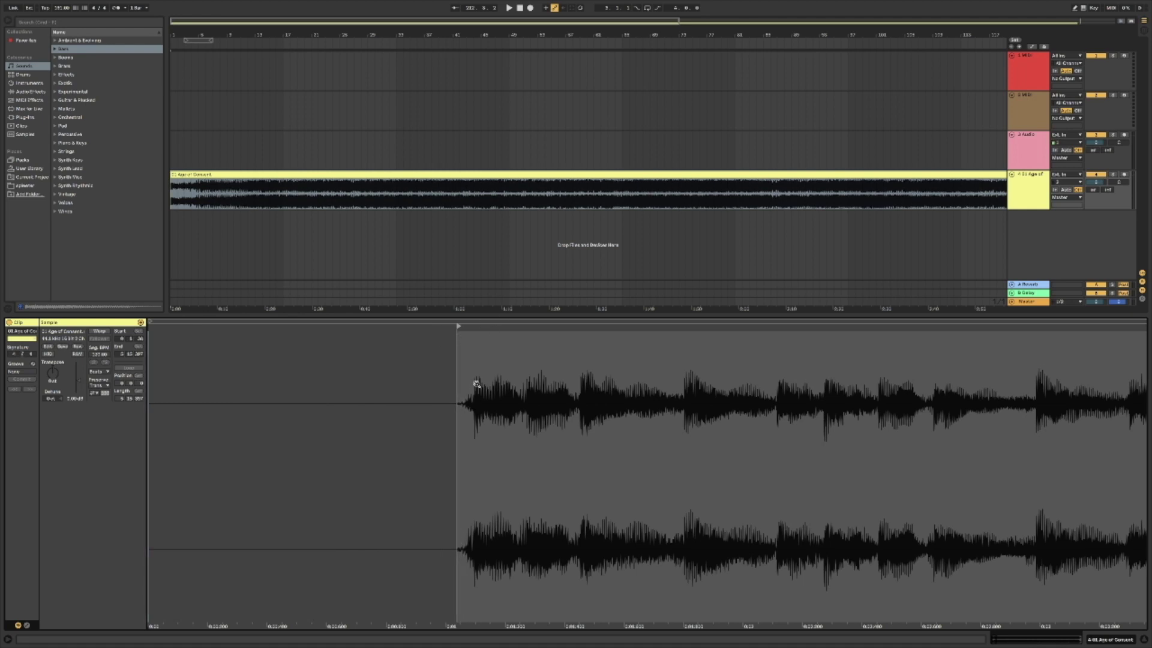
{"action": "left_click", "coordinate": [509, 9]}
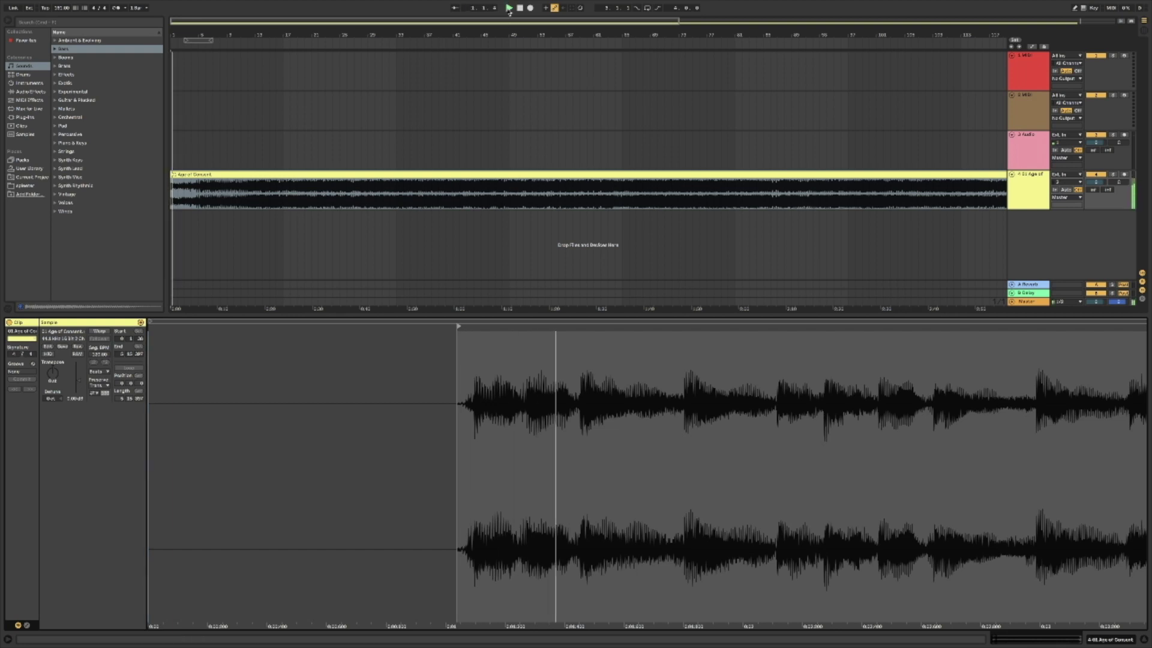
Set the clip onset as 1.1.1 and apply Warp From Here (Straight) at that marker.
{"action": "double_click", "coordinate": [519, 9]}
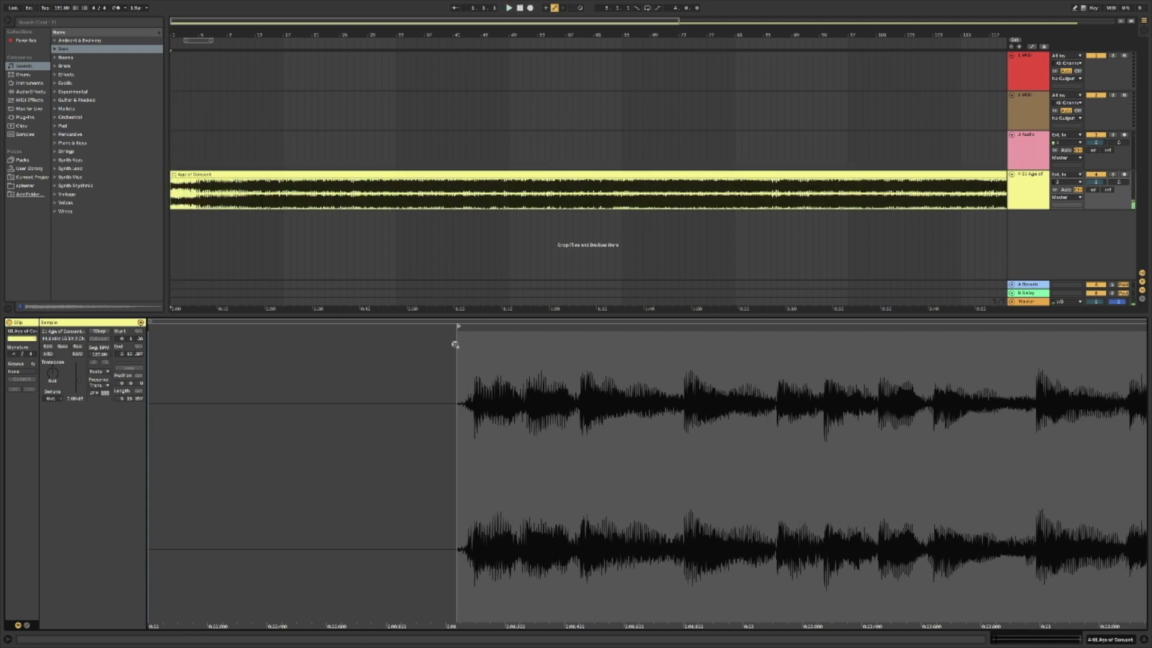
{"action": "left_click_drag", "start_coordinate": [459, 326], "coordinate": [474, 327]}
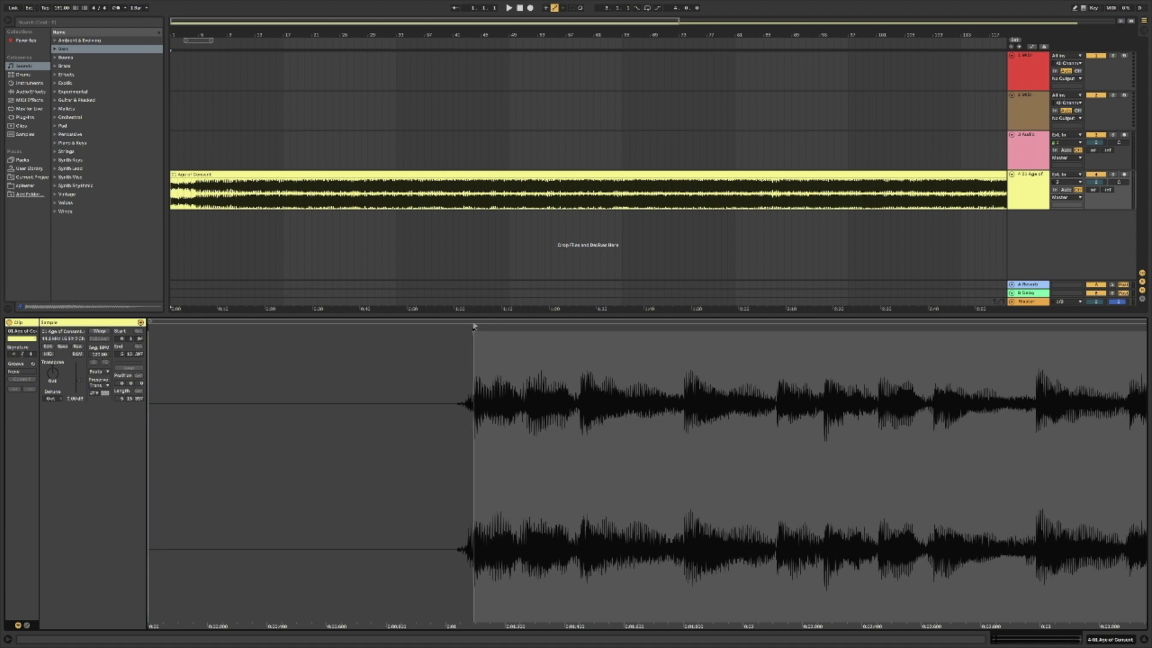
{"action": "right_click", "coordinate": [474, 326]}
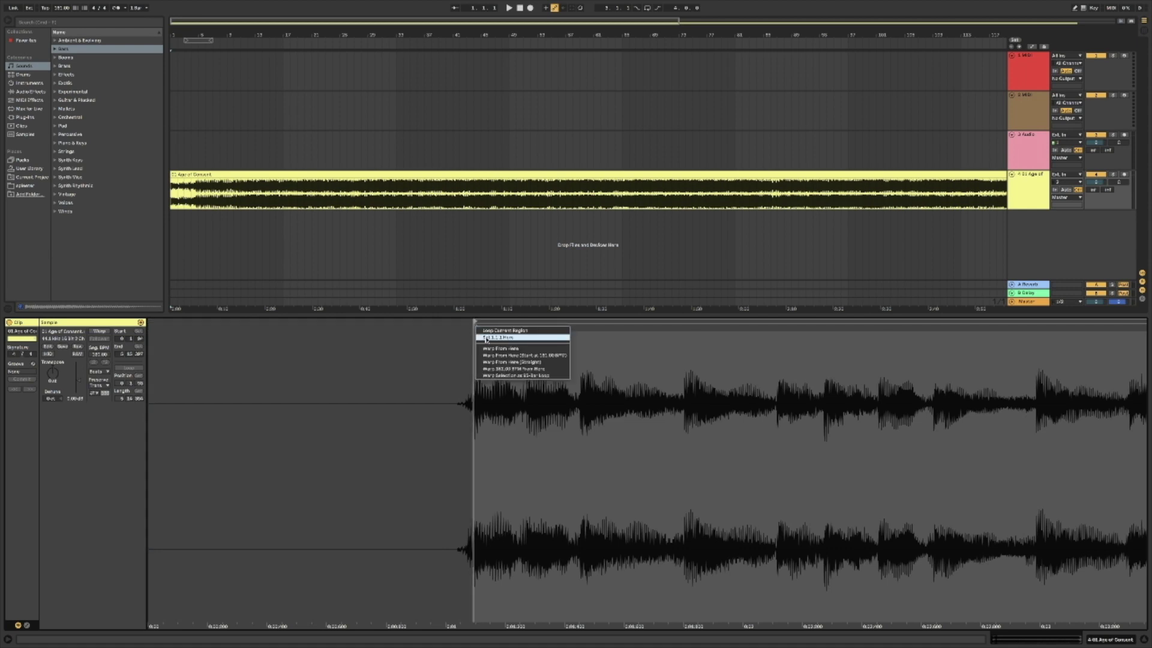
{"action": "left_click", "coordinate": [486, 338]}
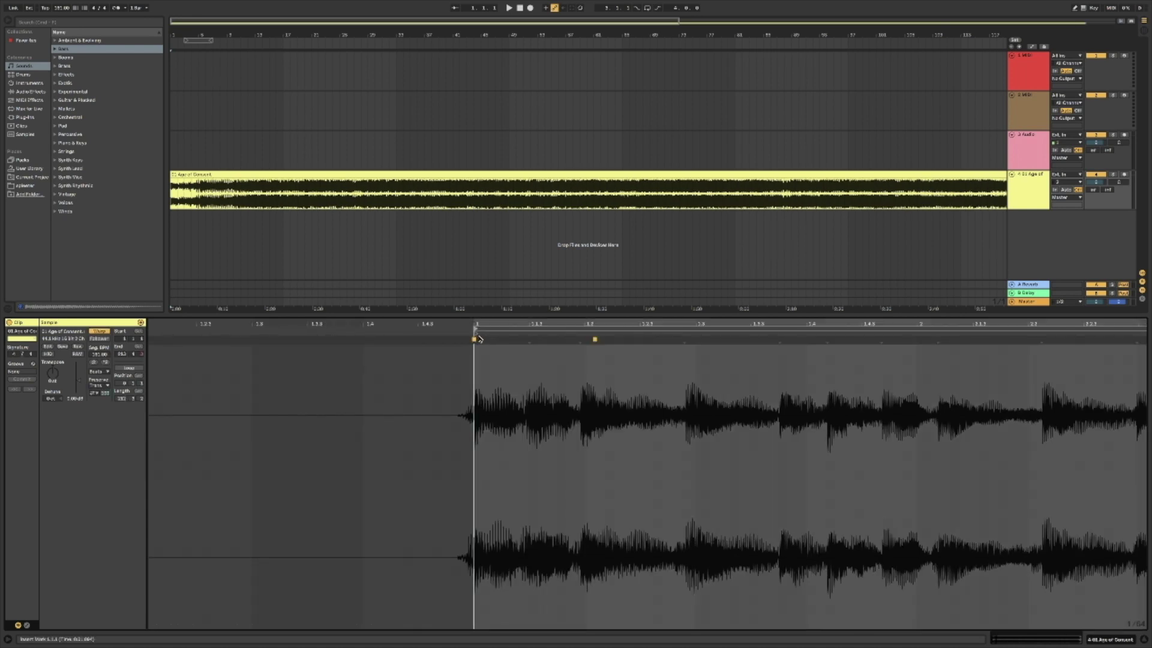
{"action": "right_click", "coordinate": [473, 339]}
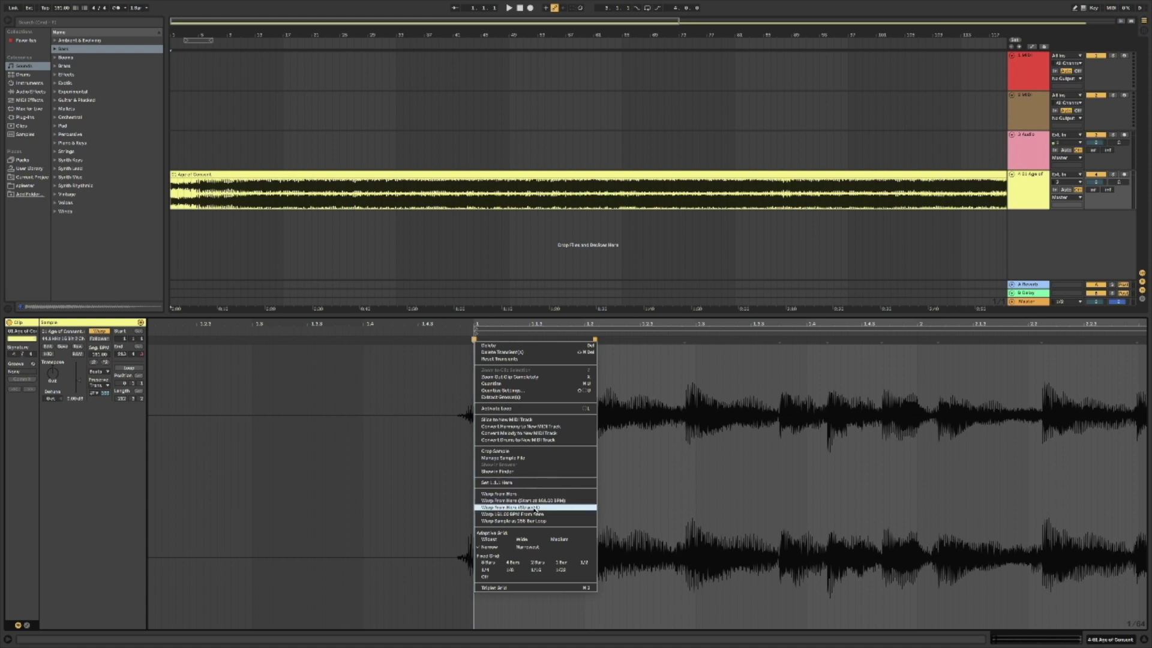
{"action": "left_click", "coordinate": [535, 507]}
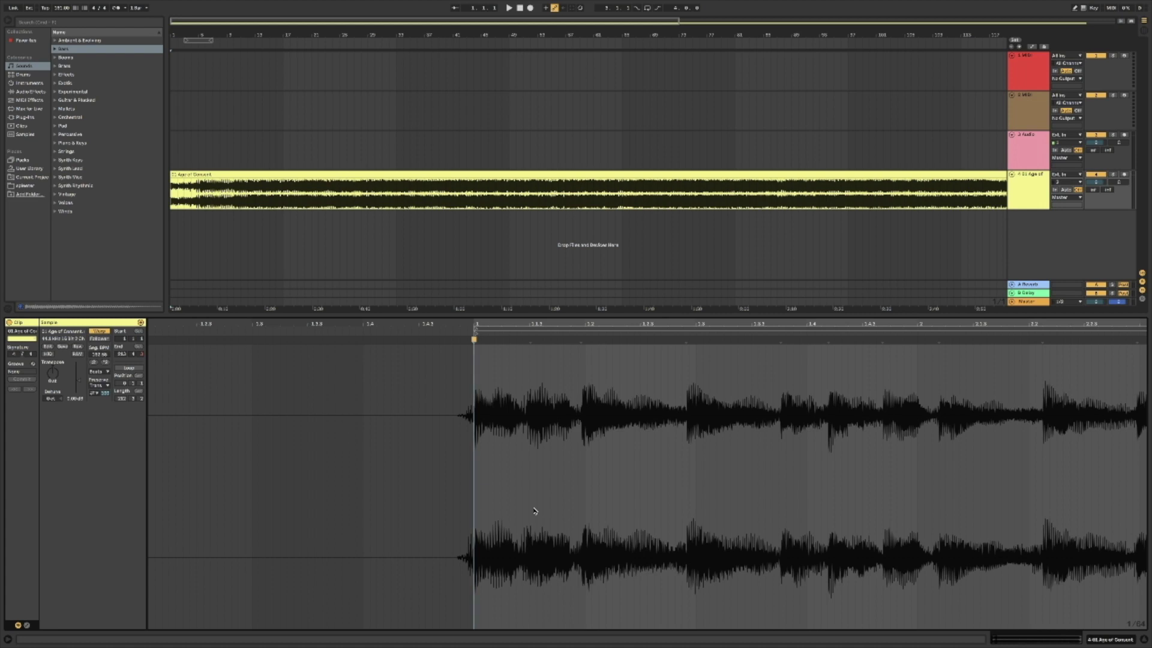
Turn on the metronome and play from near beat 1.1.4 to compare against the click.
{"action": "left_click", "coordinate": [116, 8]}
{"action": "key", "text": "space"}
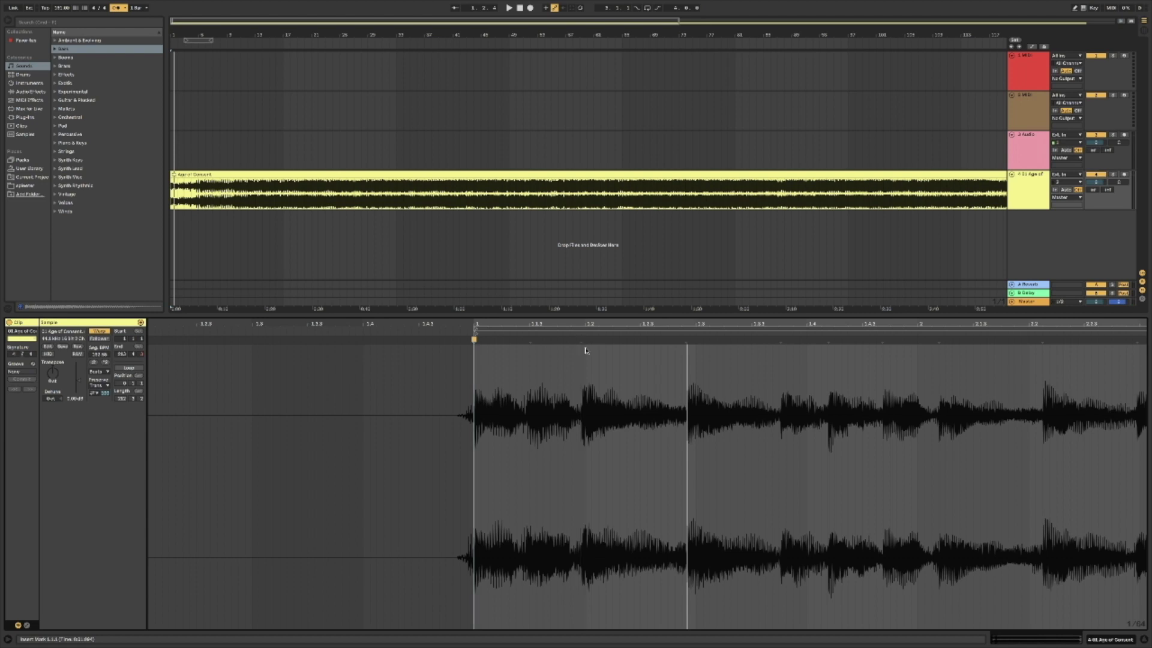
{"action": "scroll", "coordinate": [588, 353], "scroll_direction": "up", "scroll_amount": 5}
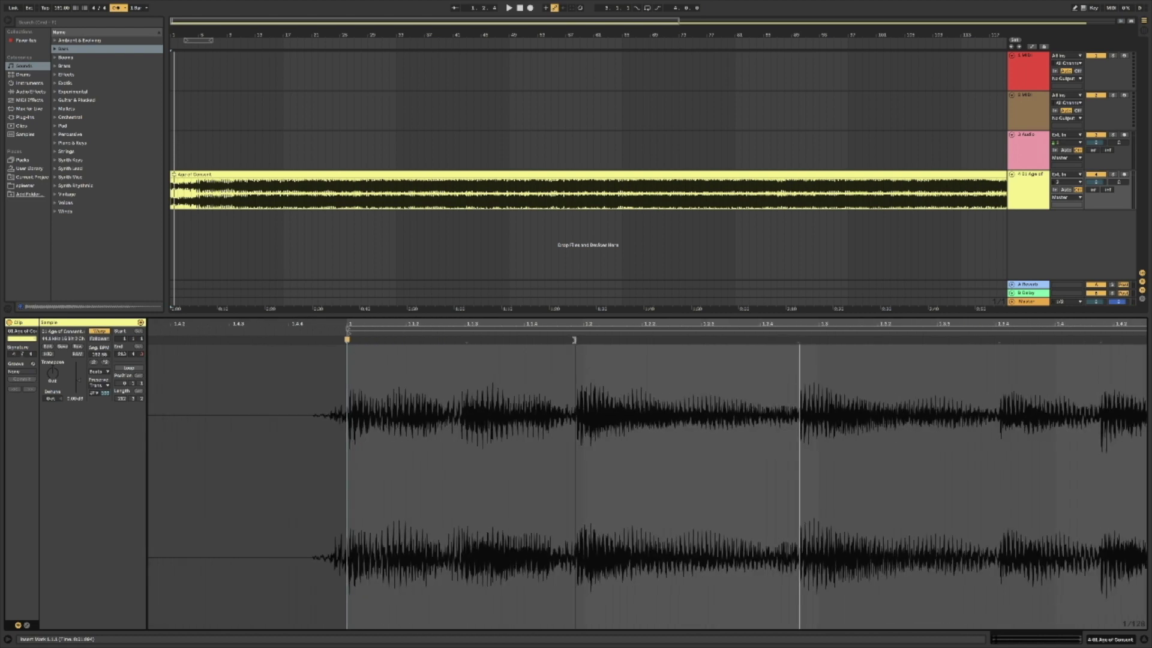
{"action": "scroll", "coordinate": [584, 362], "scroll_direction": "up", "scroll_amount": 5}
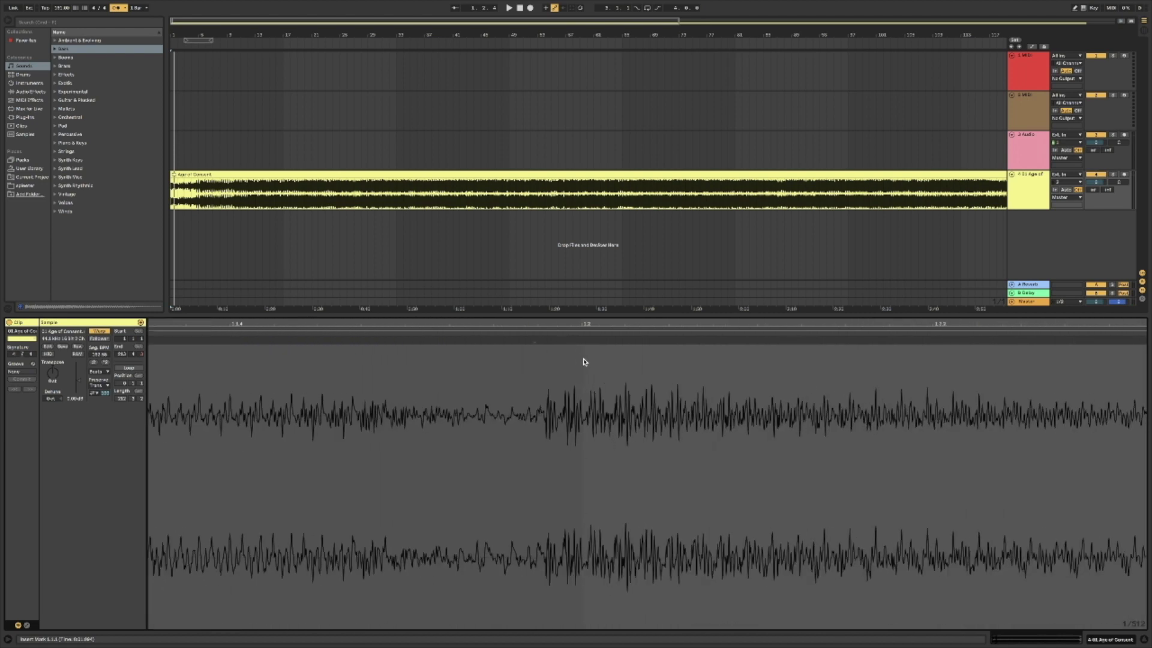
{"action": "left_click", "coordinate": [545, 340]}
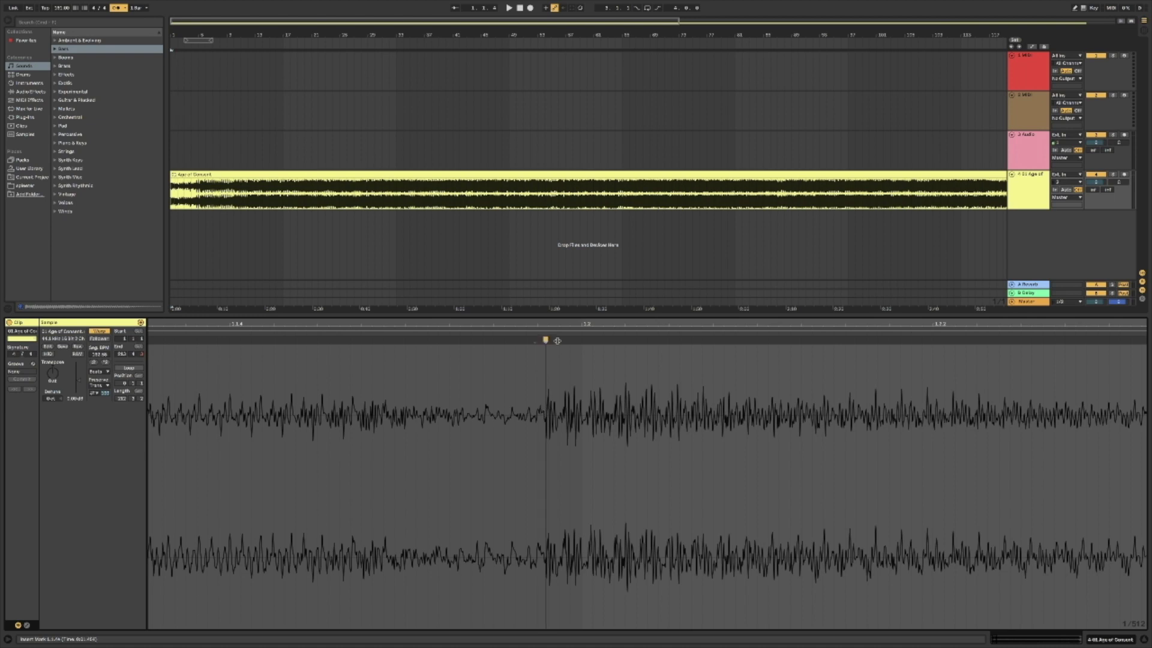
{"action": "scroll", "coordinate": [581, 344], "scroll_direction": "down", "scroll_amount": 5}
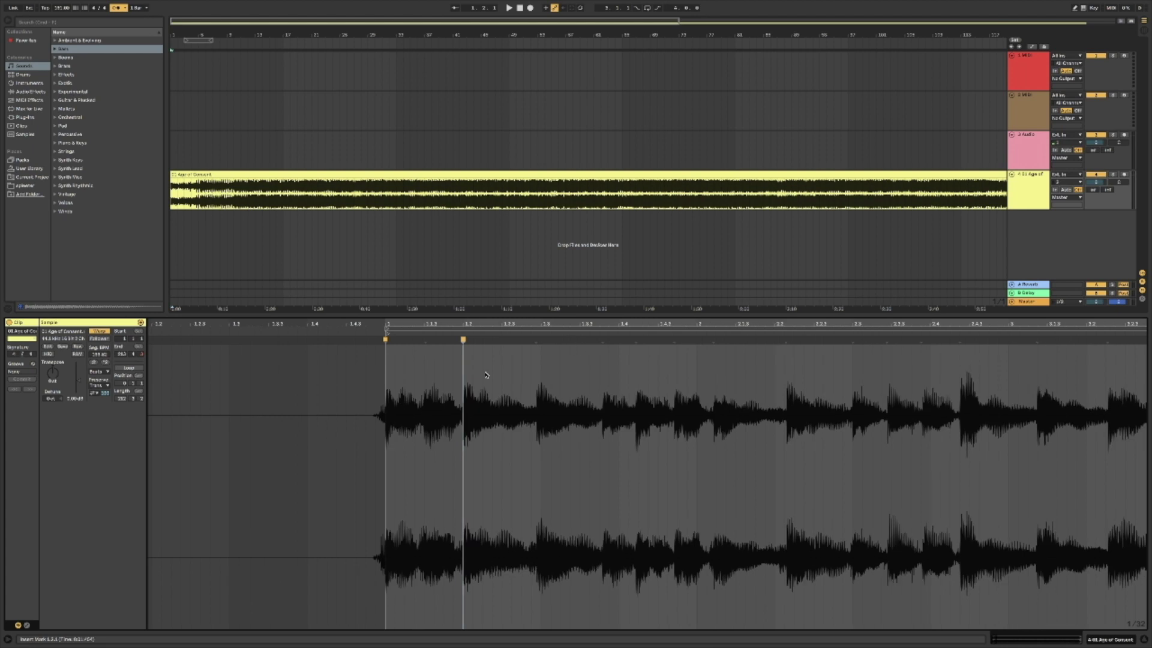
{"action": "key", "text": "space"}
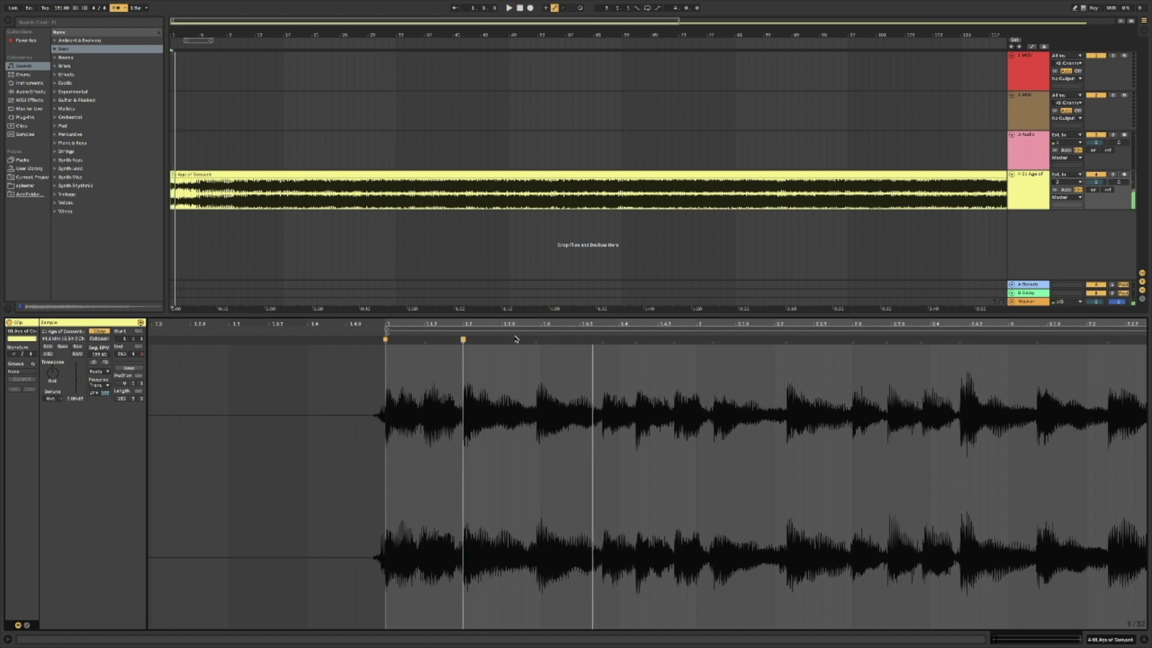
{"action": "key", "text": "space"}
Add warp markers pinning transients onto beats 2.4, 3 and bar 5.
{"action": "left_click_drag", "start_coordinate": [533, 340], "coordinate": [541, 340]}
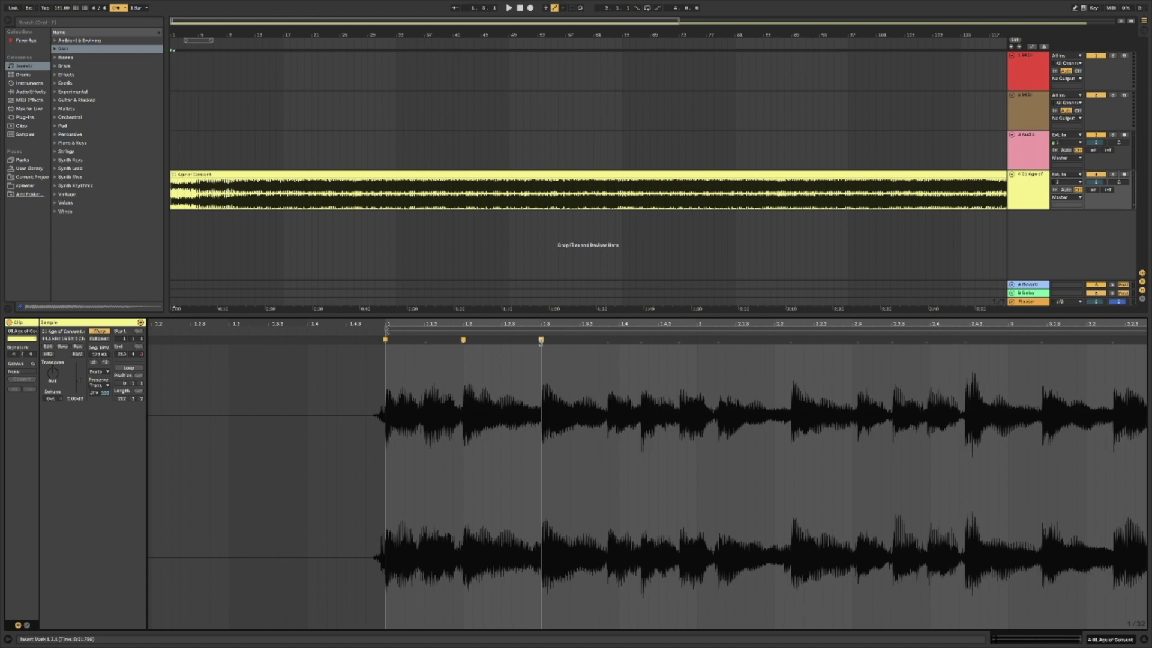
{"action": "key", "text": "space"}
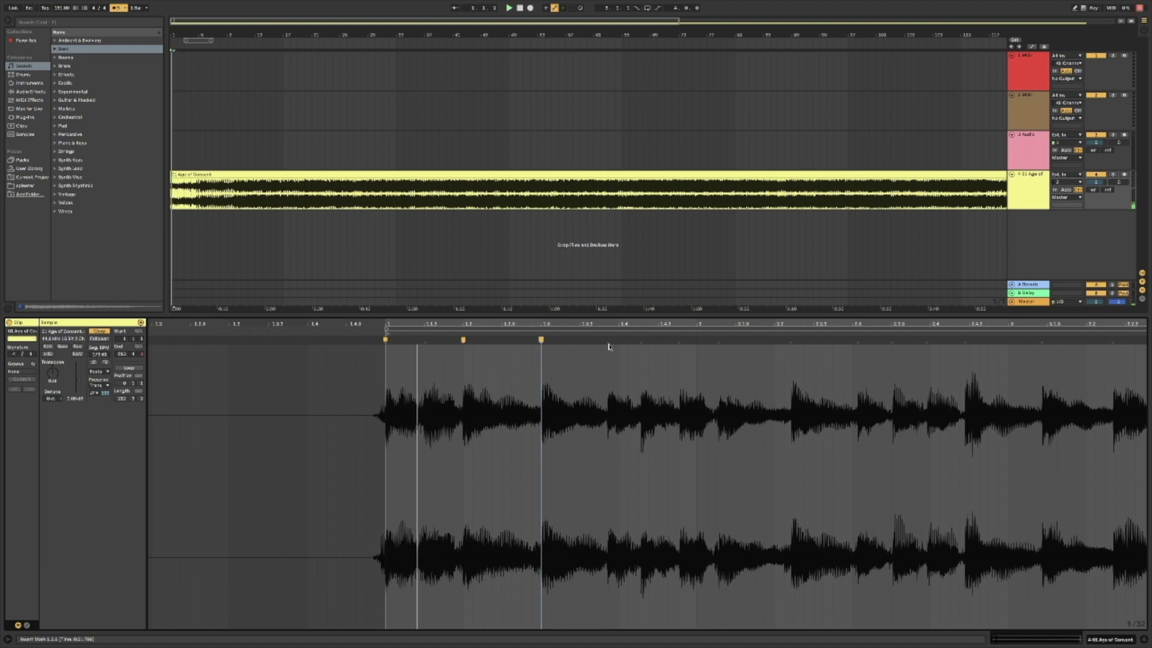
{"action": "left_click_drag", "start_coordinate": [608, 340], "coordinate": [696, 341]}
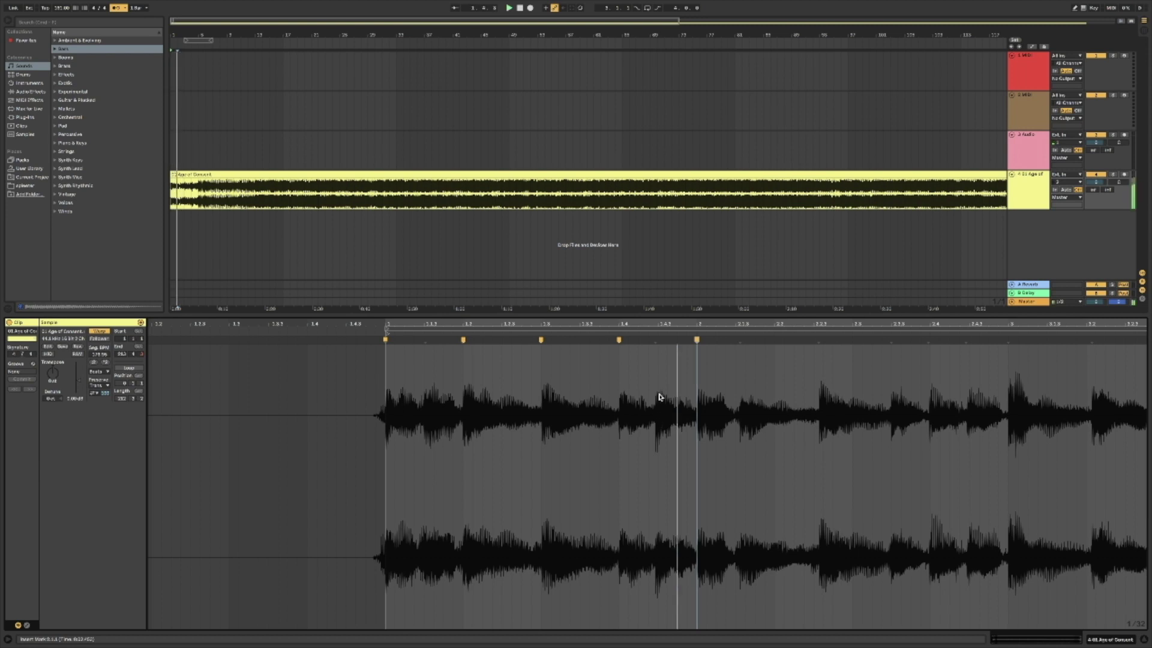
{"action": "left_click_drag", "start_coordinate": [820, 340], "coordinate": [814, 340]}
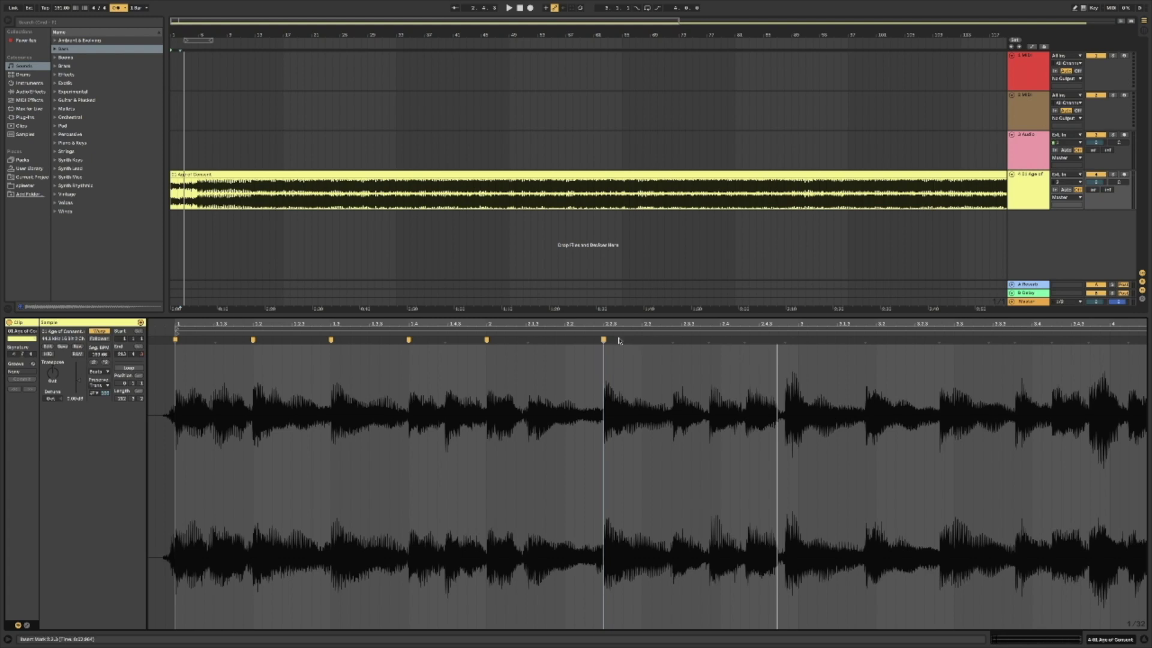
{"action": "double_click", "coordinate": [709, 340]}
{"action": "left_click_drag", "start_coordinate": [710, 340], "coordinate": [720, 340]}
{"action": "double_click", "coordinate": [796, 340]}
{"action": "left_click_drag", "start_coordinate": [796, 340], "coordinate": [799, 341]}
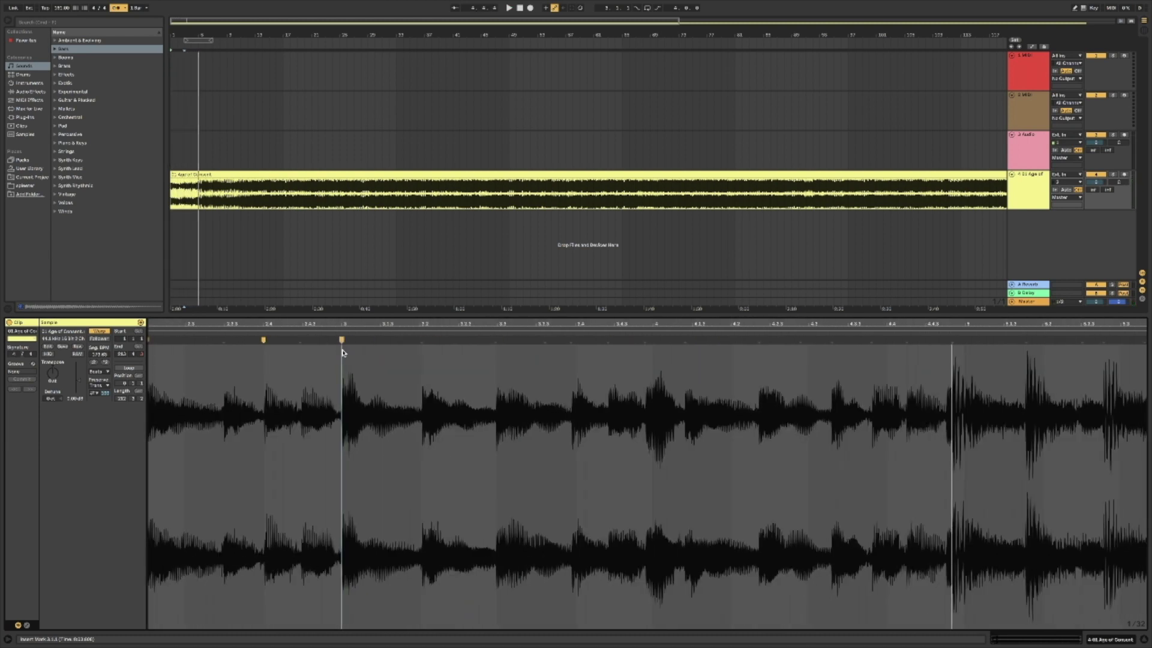
{"action": "key", "text": "space"}
{"action": "key", "text": "space"}
{"action": "double_click", "coordinate": [951, 340]}
{"action": "left_click_drag", "start_coordinate": [952, 340], "coordinate": [964, 340]}
{"action": "key", "text": "space"}
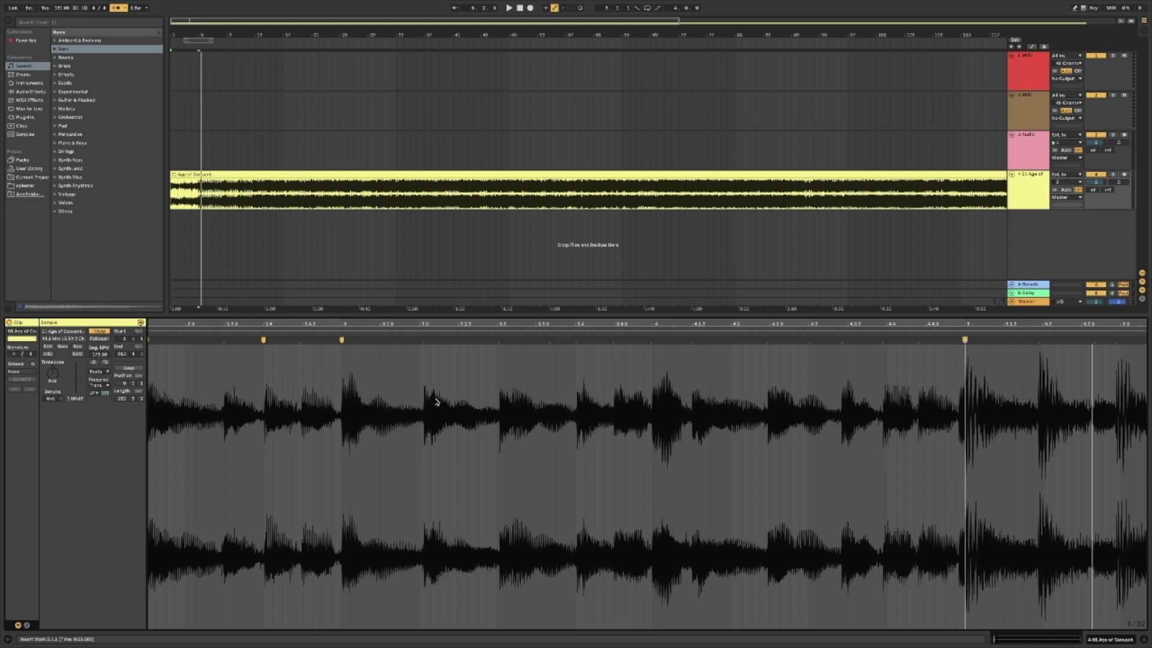
Add warp markers aligning transients to beats 3.2 and 3.3, plus two more beats.
{"action": "double_click", "coordinate": [424, 341]}
{"action": "left_click_drag", "start_coordinate": [424, 341], "coordinate": [420, 341]}
{"action": "double_click", "coordinate": [496, 341]}
{"action": "left_click_drag", "start_coordinate": [496, 341], "coordinate": [498, 341]}
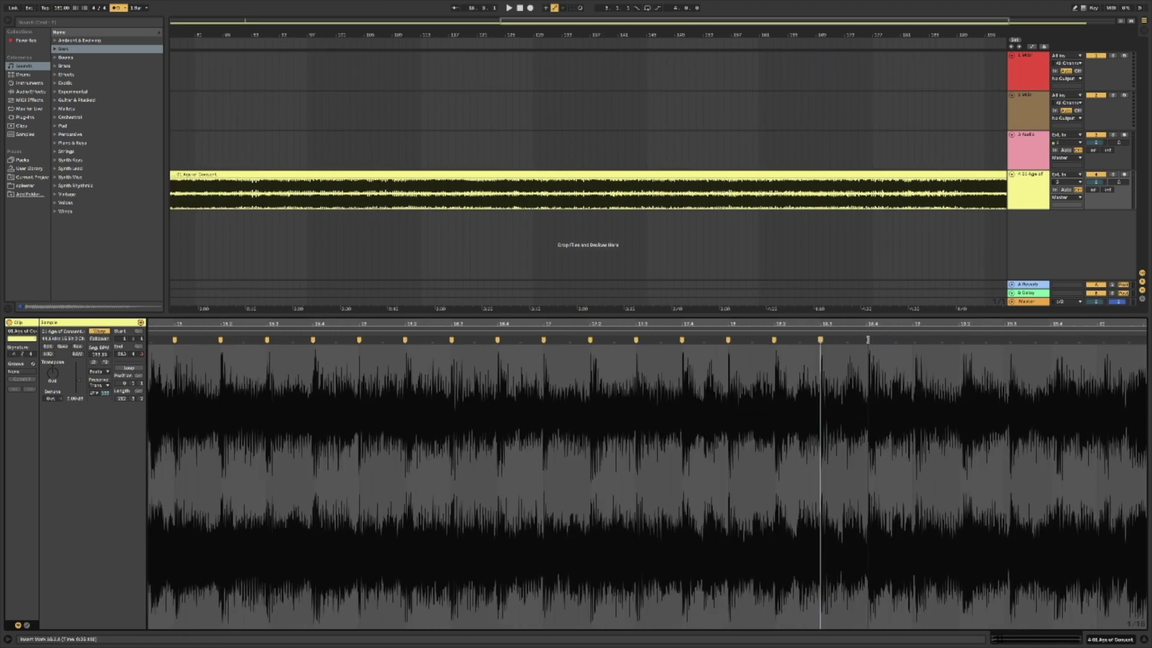
{"action": "double_click", "coordinate": [868, 340]}
{"action": "double_click", "coordinate": [914, 340]}
Add warp markers on successive beats up to bar 21.
{"action": "scroll", "coordinate": [866, 416], "scroll_direction": "right", "scroll_amount": 3}
{"action": "double_click", "coordinate": [853, 340]}
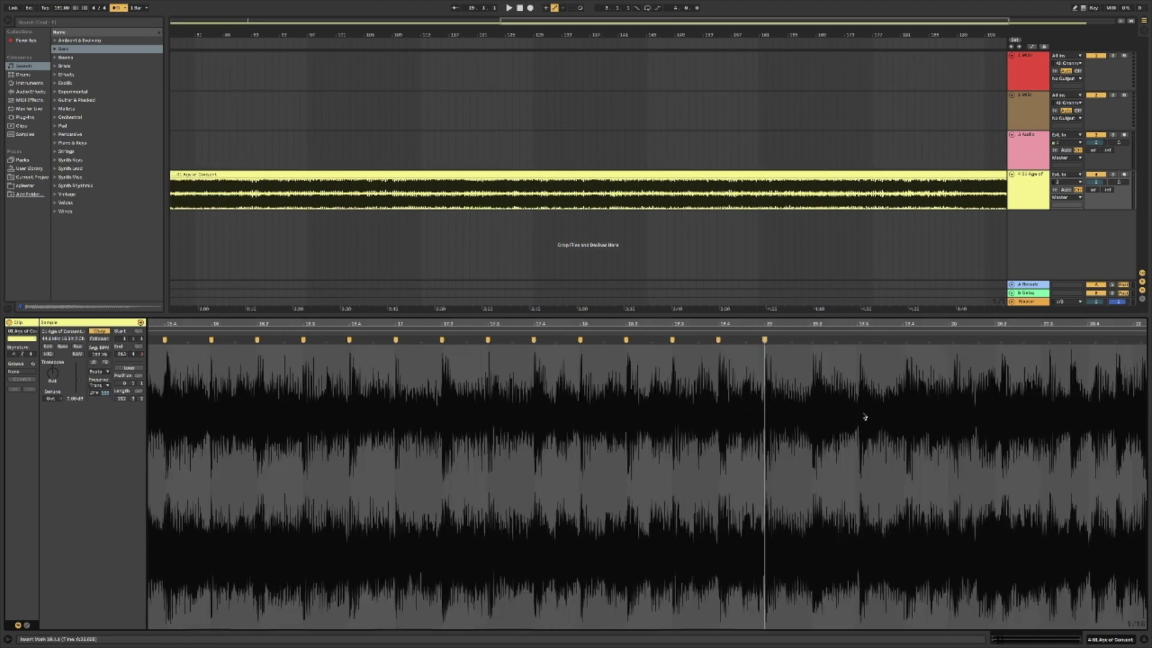
{"action": "scroll", "coordinate": [893, 396], "scroll_direction": "up", "scroll_amount": 5}
{"action": "double_click", "coordinate": [892, 340]}
{"action": "scroll", "coordinate": [960, 390], "scroll_direction": "down", "scroll_amount": 3}
{"action": "double_click", "coordinate": [981, 341]}
{"action": "double_click", "coordinate": [1083, 340]}
{"action": "scroll", "coordinate": [982, 389], "scroll_direction": "right", "scroll_amount": 3}
{"action": "double_click", "coordinate": [880, 340]}
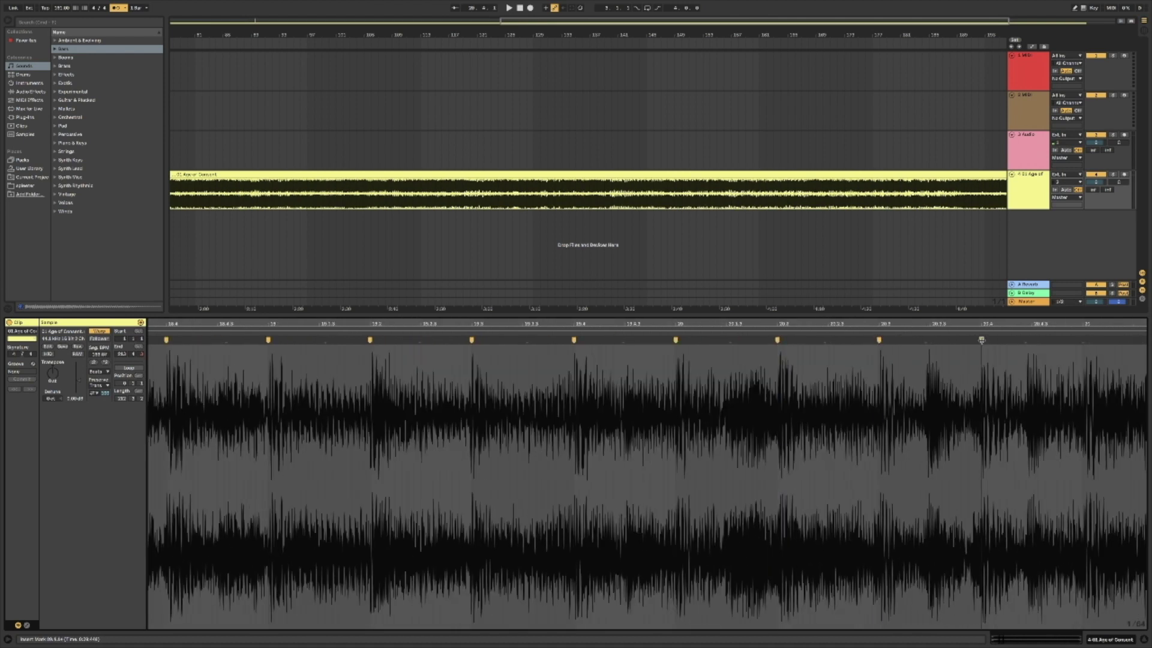
{"action": "double_click", "coordinate": [981, 340]}
{"action": "scroll", "coordinate": [981, 390], "scroll_direction": "down", "scroll_amount": 10}
Play to check the warping, then add warp markers across bars 21–22, including 22.3.3.
{"action": "key", "text": "space"}
{"action": "scroll", "coordinate": [820, 424], "scroll_direction": "right", "scroll_amount": 4}
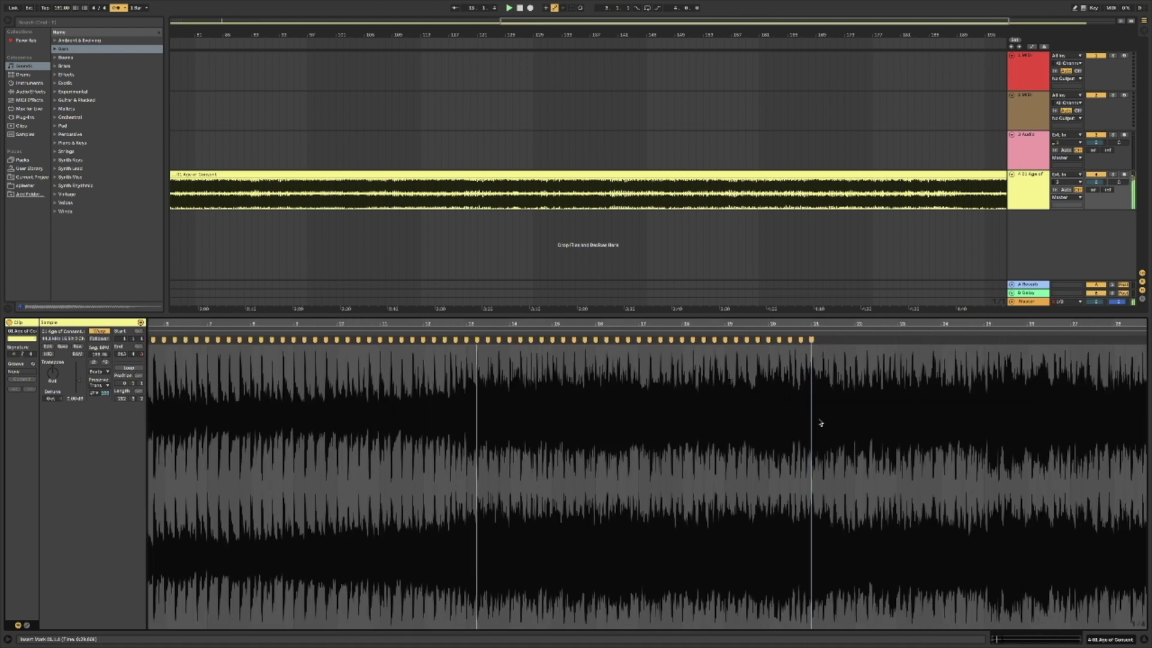
{"action": "key", "text": "space"}
{"action": "scroll", "coordinate": [512, 376], "scroll_direction": "up", "scroll_amount": 10}
{"action": "double_click", "coordinate": [593, 340]}
{"action": "double_click", "coordinate": [678, 341]}
{"action": "double_click", "coordinate": [761, 340]}
{"action": "double_click", "coordinate": [846, 340]}
{"action": "double_click", "coordinate": [930, 340]}
{"action": "double_click", "coordinate": [1015, 340]}
{"action": "scroll", "coordinate": [881, 352], "scroll_direction": "up", "scroll_amount": 5}
{"action": "double_click", "coordinate": [1001, 342]}
{"action": "scroll", "coordinate": [914, 339], "scroll_direction": "down", "scroll_amount": 5}
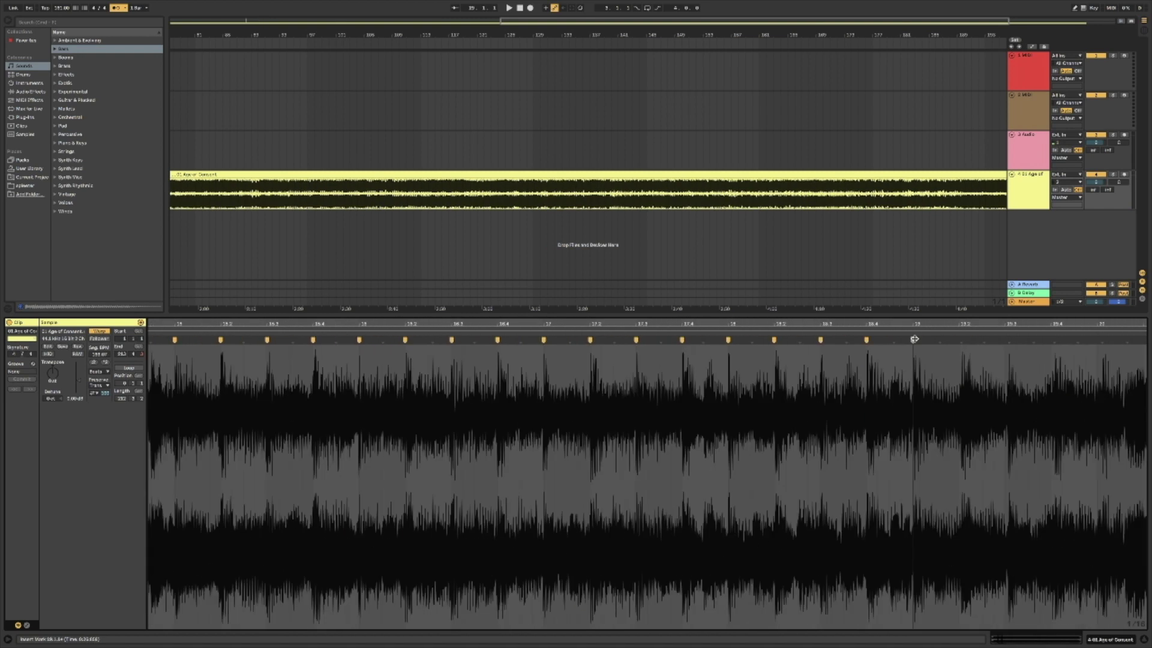
Add warp markers at the start of bar 21, near 19.2 and the next drum hit.
{"action": "double_click", "coordinate": [912, 339]}
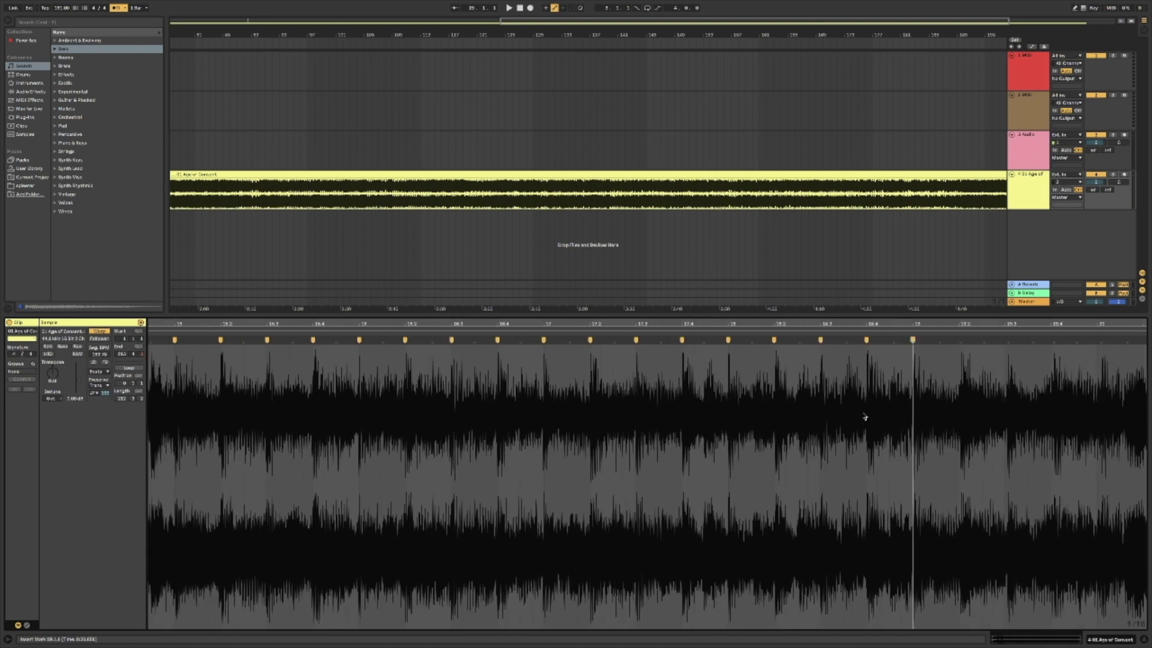
{"action": "scroll", "coordinate": [864, 417], "scroll_direction": "right", "scroll_amount": 3}
{"action": "double_click", "coordinate": [810, 340]}
{"action": "double_click", "coordinate": [807, 339]}
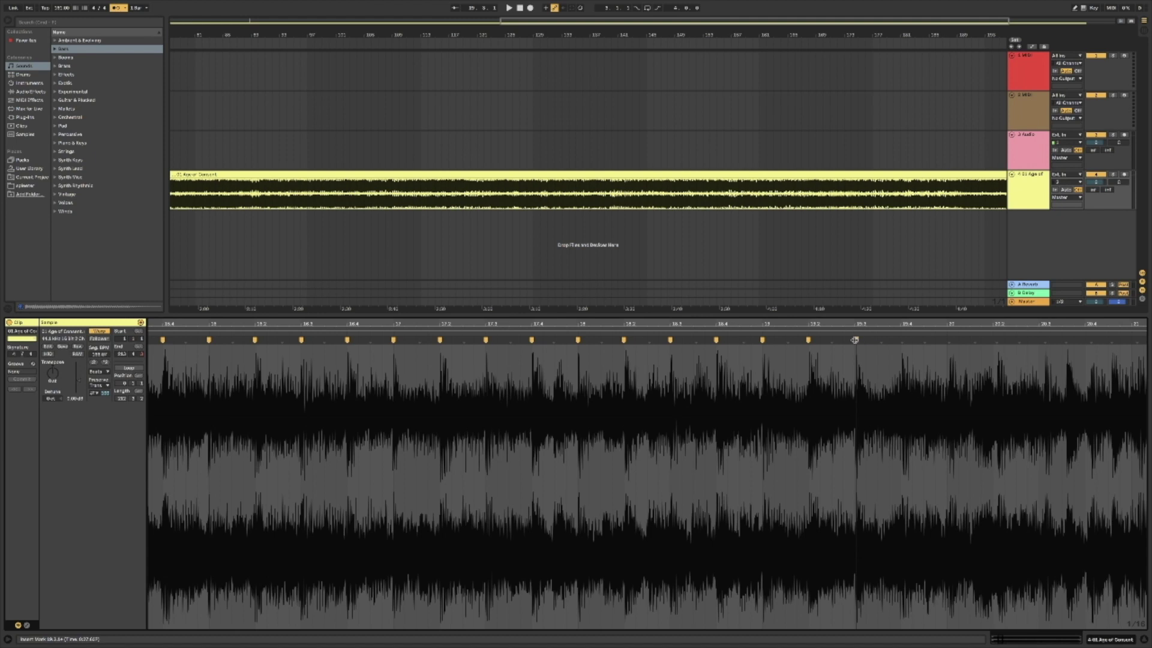
{"action": "double_click", "coordinate": [855, 339]}
{"action": "scroll", "coordinate": [903, 343], "scroll_direction": "up", "scroll_amount": 3}
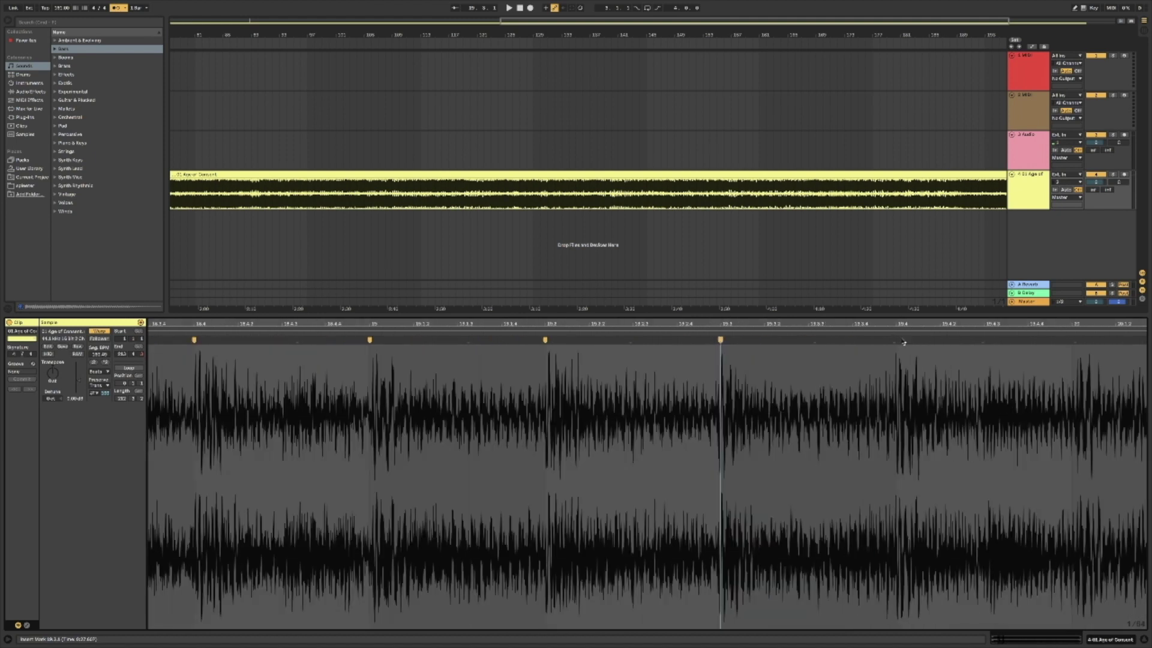
{"action": "scroll", "coordinate": [904, 342], "scroll_direction": "up", "scroll_amount": 1}
{"action": "left_click_drag", "start_coordinate": [889, 339], "coordinate": [892, 340]}
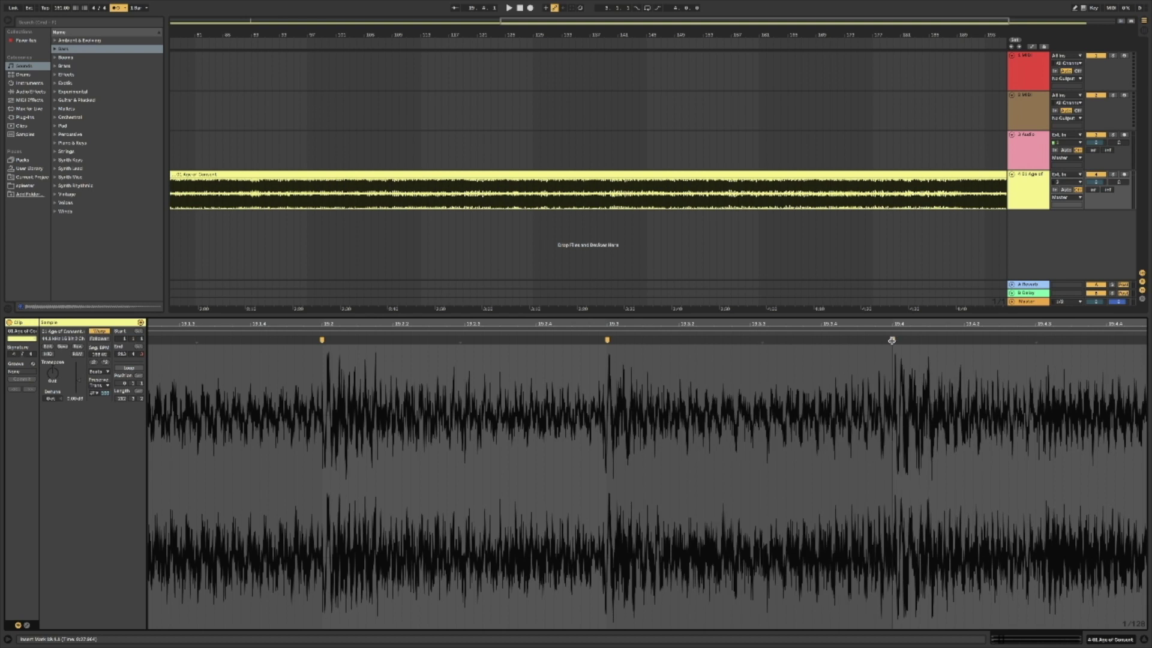
Add warp markers aligned to 20.1.1 and 20.2.1.
{"action": "scroll", "coordinate": [893, 343], "scroll_direction": "down", "scroll_amount": 2}
{"action": "scroll", "coordinate": [893, 344], "scroll_direction": "right", "scroll_amount": 1}
{"action": "double_click", "coordinate": [882, 340]}
{"action": "left_click_drag", "start_coordinate": [882, 340], "coordinate": [879, 340]}
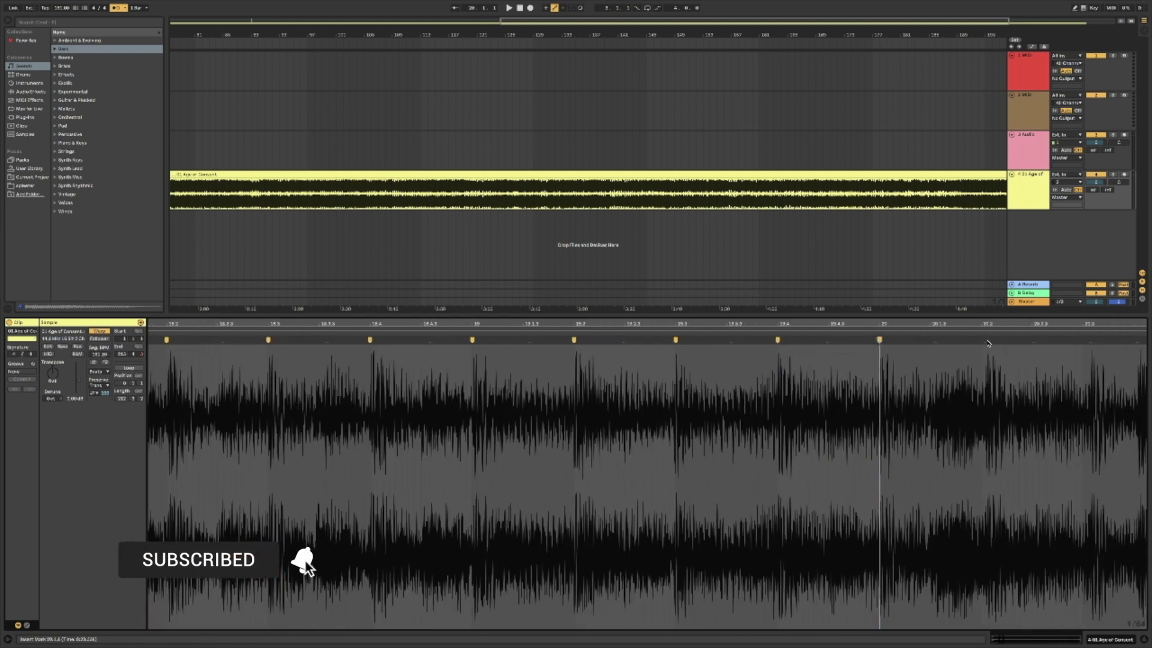
{"action": "double_click", "coordinate": [984, 340]}
{"action": "left_click_drag", "start_coordinate": [984, 340], "coordinate": [981, 340]}
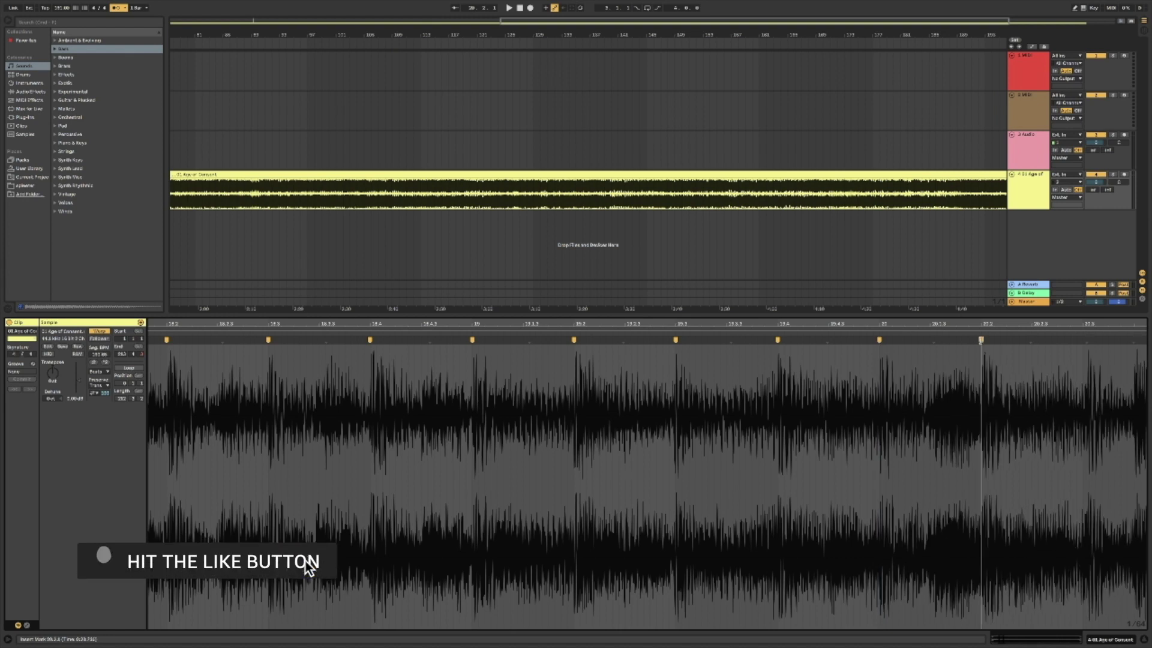
{"action": "scroll", "coordinate": [980, 390], "scroll_direction": "right", "scroll_amount": 4}
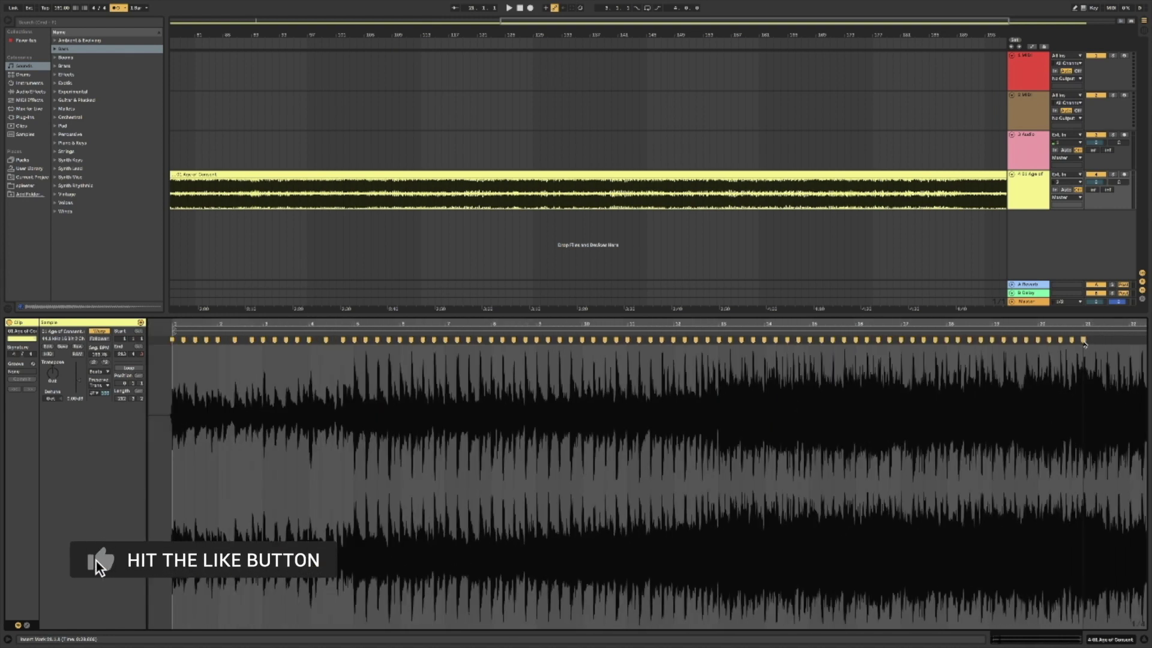
{"action": "scroll", "coordinate": [1084, 345], "scroll_direction": "down", "scroll_amount": 3}
Play the clip to check the warping through the later bars.
{"action": "key", "text": "space"}
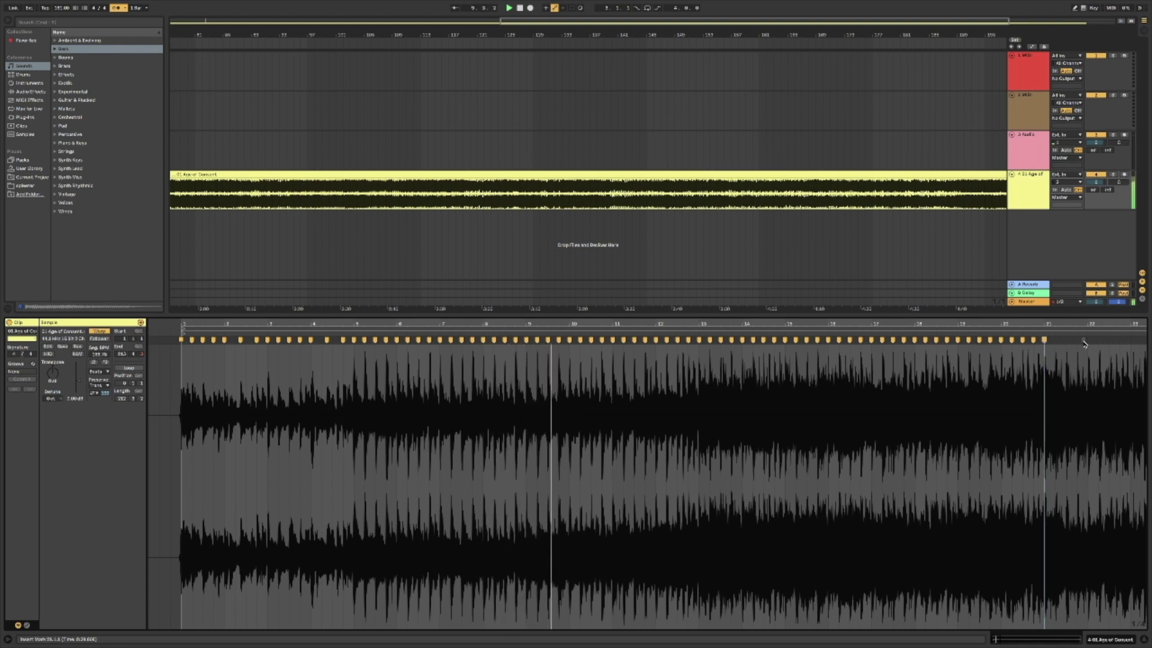
{"action": "scroll", "coordinate": [821, 423], "scroll_direction": "right", "scroll_amount": 5}
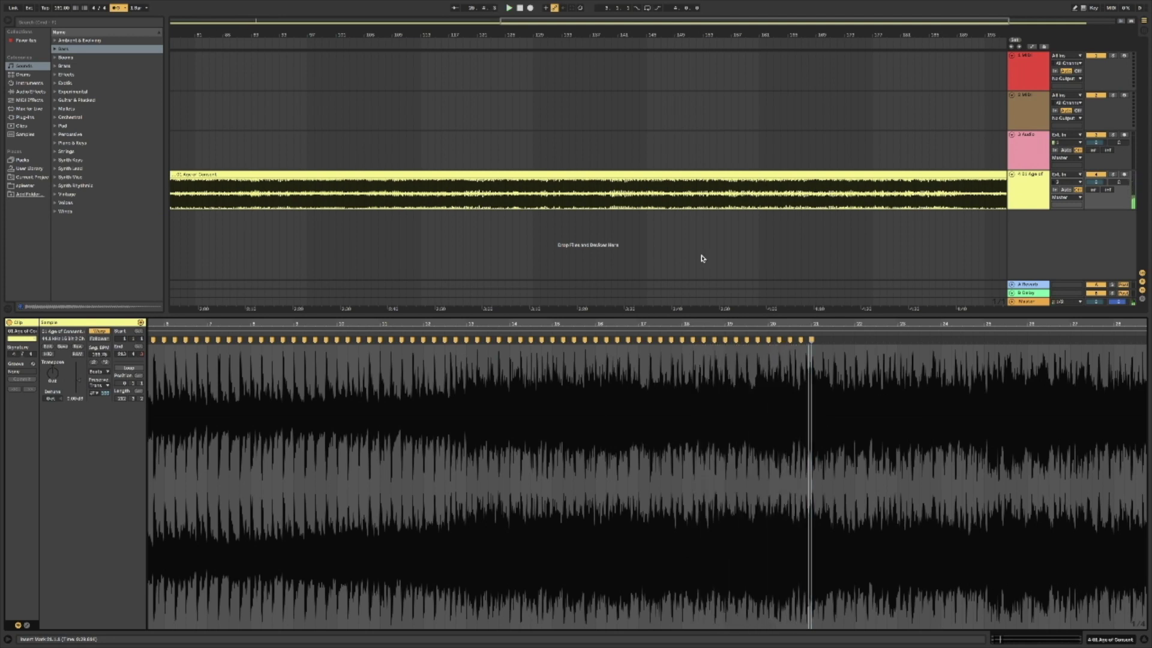
{"action": "scroll", "coordinate": [804, 421], "scroll_direction": "up", "scroll_amount": 5}
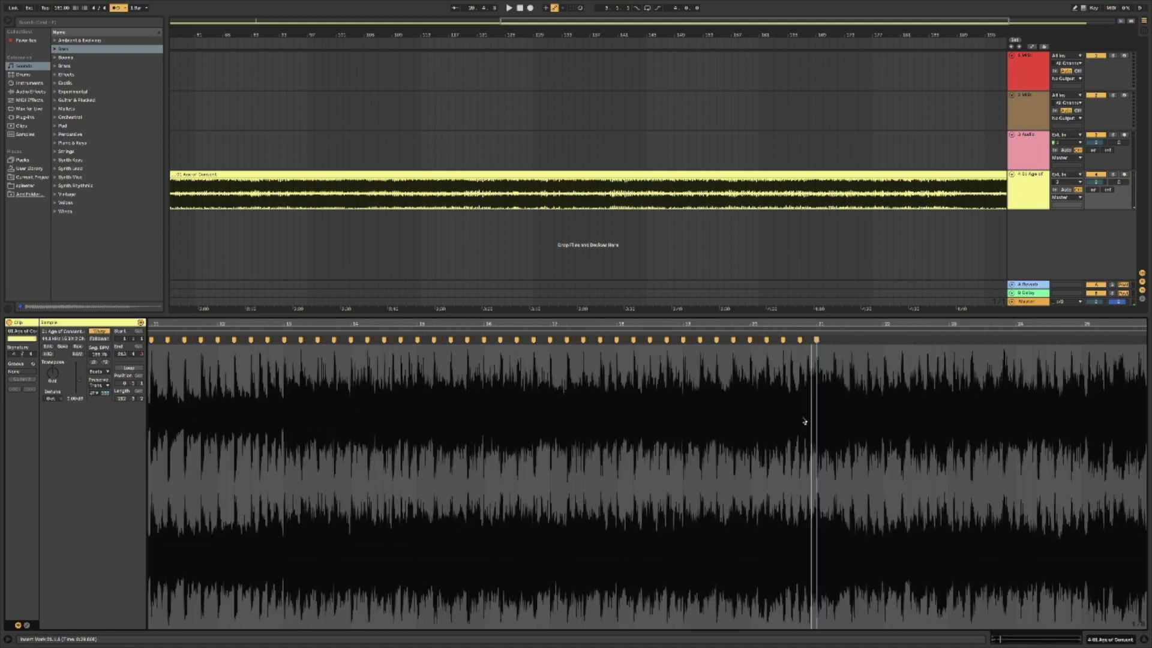
{"action": "scroll", "coordinate": [804, 421], "scroll_direction": "right", "scroll_amount": 3}
{"action": "scroll", "coordinate": [849, 397], "scroll_direction": "up", "scroll_amount": 3}
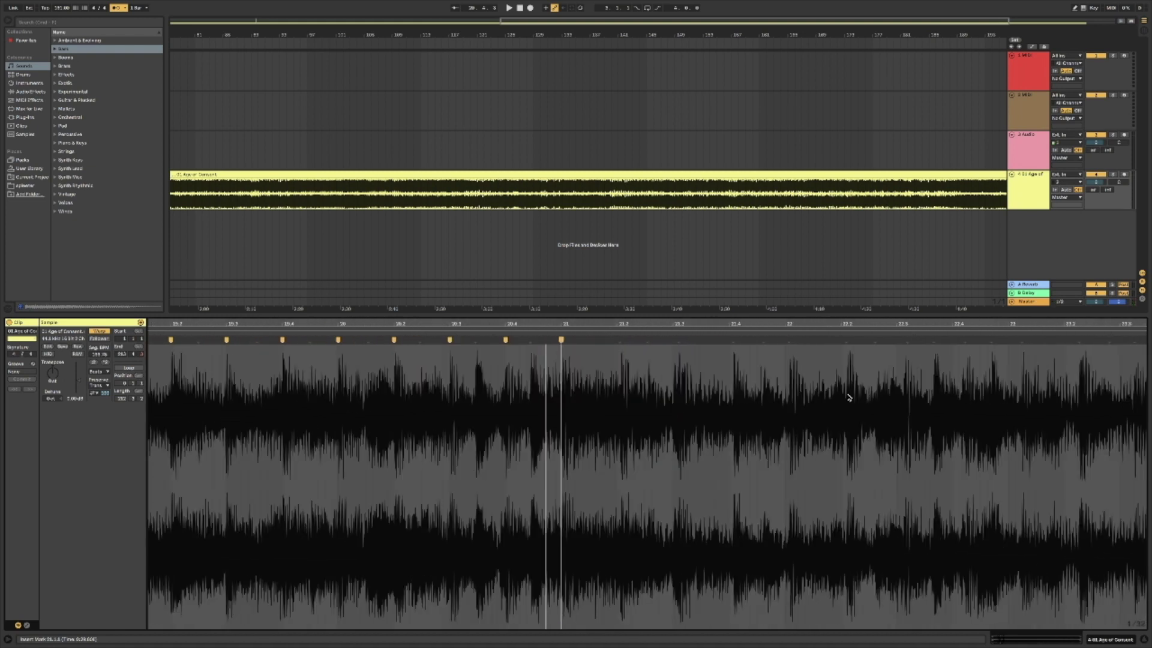
Align warp markers to 21.2, 21.3, 21.4.1, 21.4.4 and the next transient.
{"action": "left_click", "coordinate": [597, 339]}
{"action": "left_click_drag", "start_coordinate": [597, 339], "coordinate": [594, 339]}
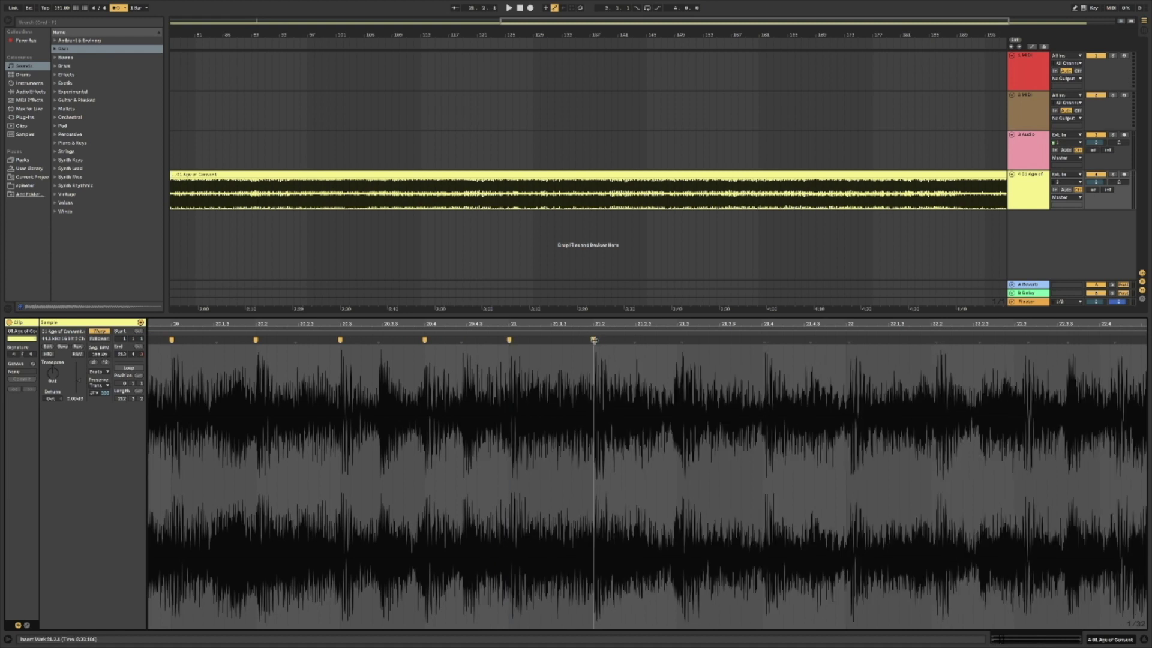
{"action": "double_click", "coordinate": [683, 340]}
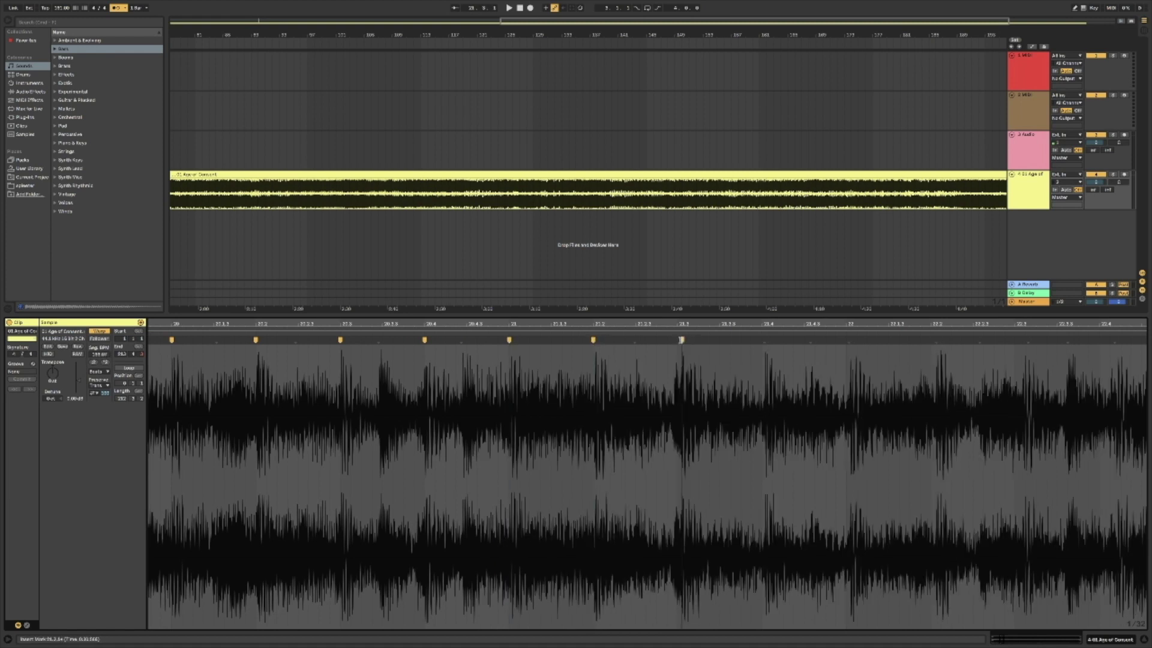
{"action": "left_click_drag", "start_coordinate": [682, 340], "coordinate": [677, 340]}
{"action": "left_click", "coordinate": [759, 341]}
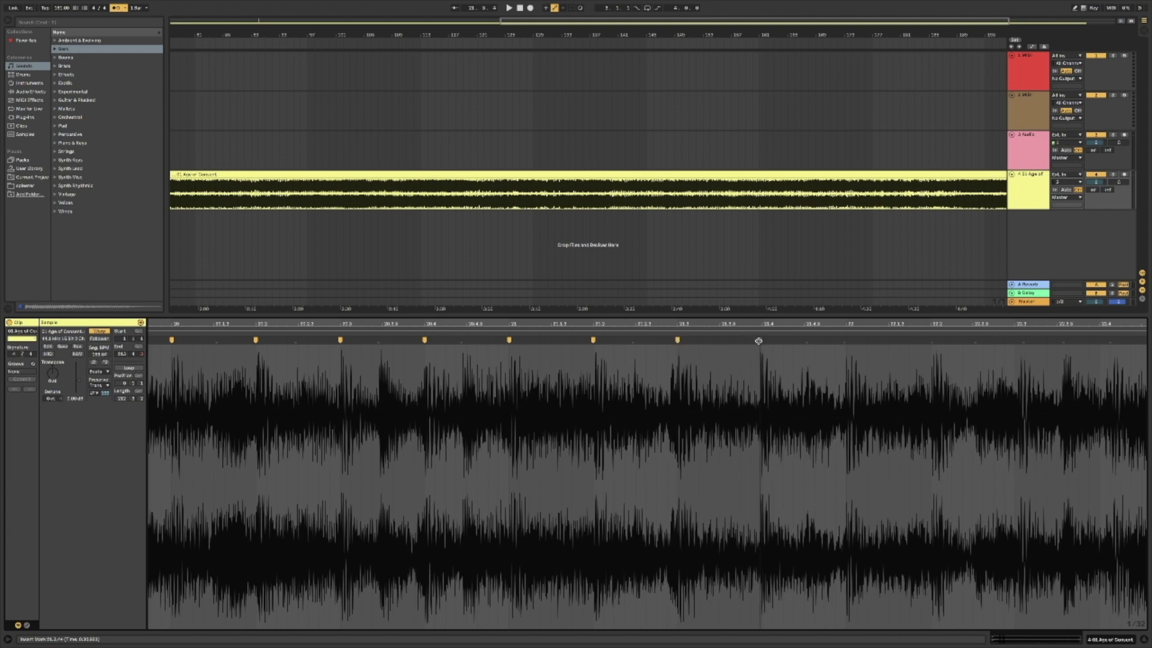
{"action": "double_click", "coordinate": [759, 341]}
{"action": "double_click", "coordinate": [845, 340]}
{"action": "double_click", "coordinate": [933, 340]}
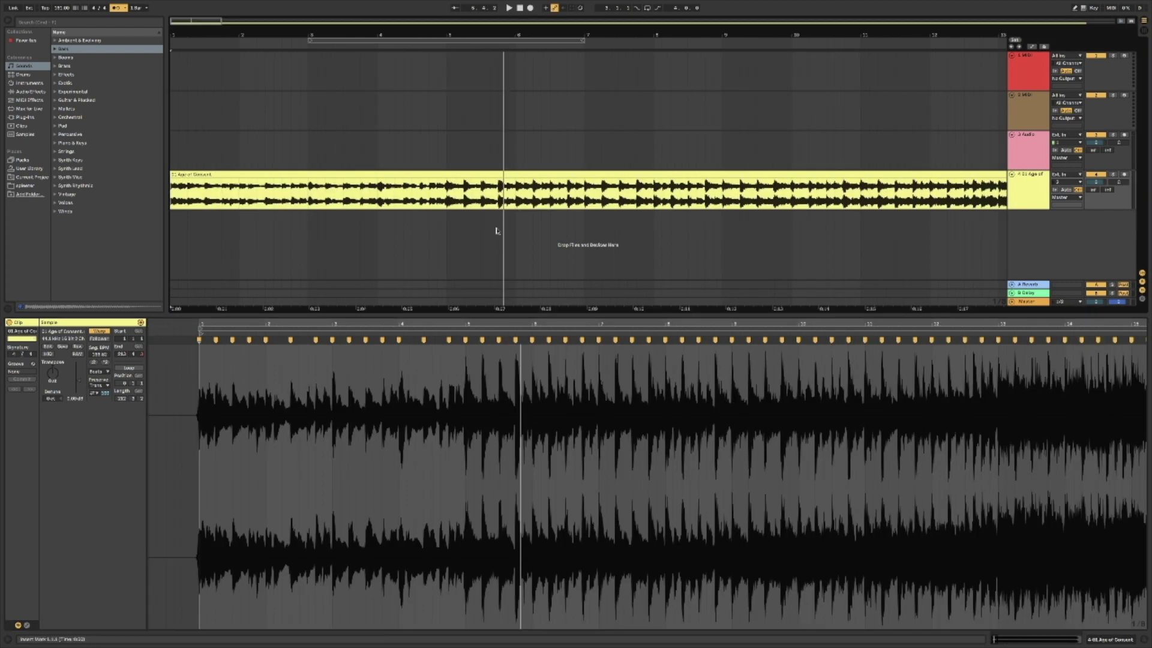
Split the clip at bar 5 with Ctrl+E and select the first section.
{"action": "left_click", "coordinate": [448, 197]}
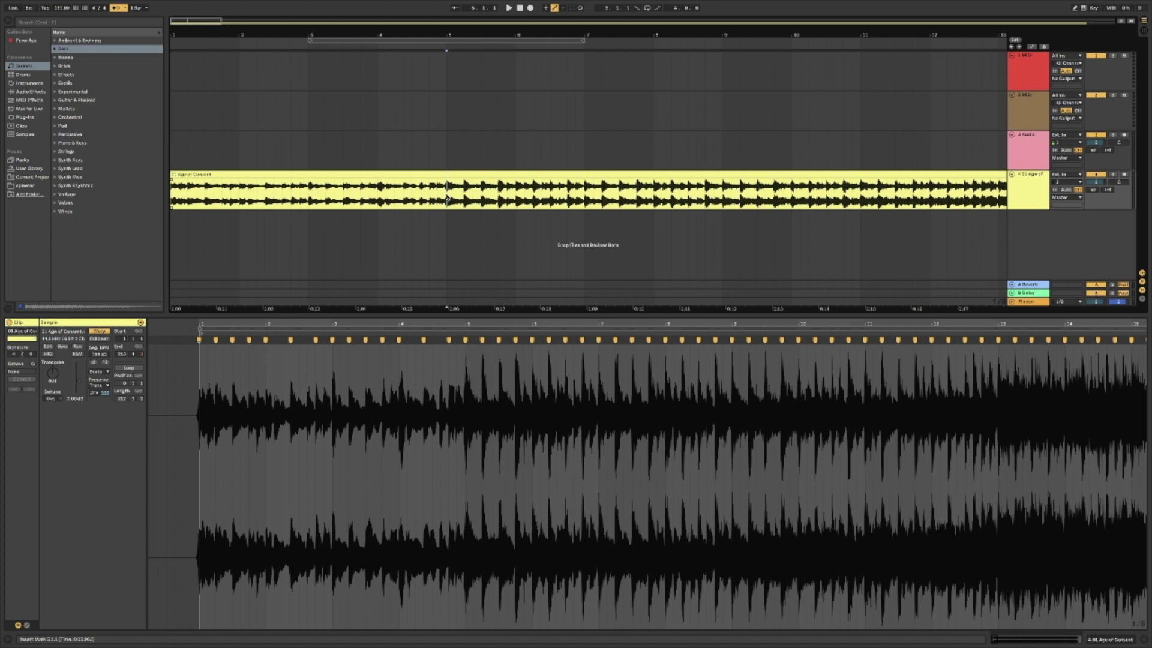
{"action": "key", "text": "ctrl+e"}
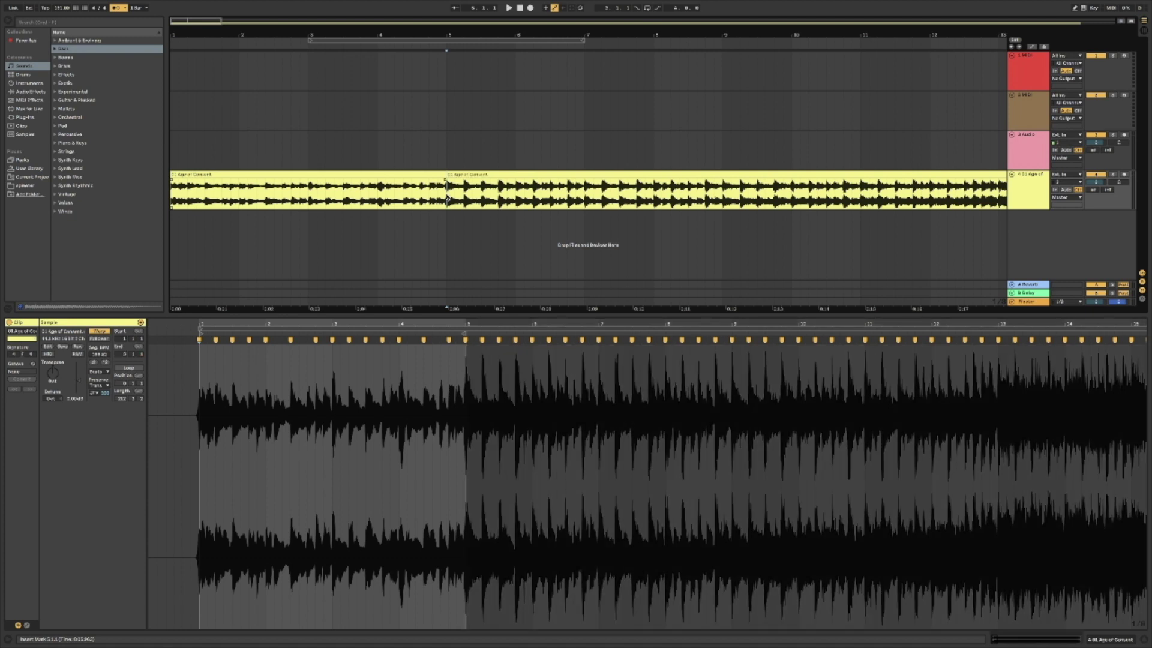
{"action": "left_click", "coordinate": [396, 173]}
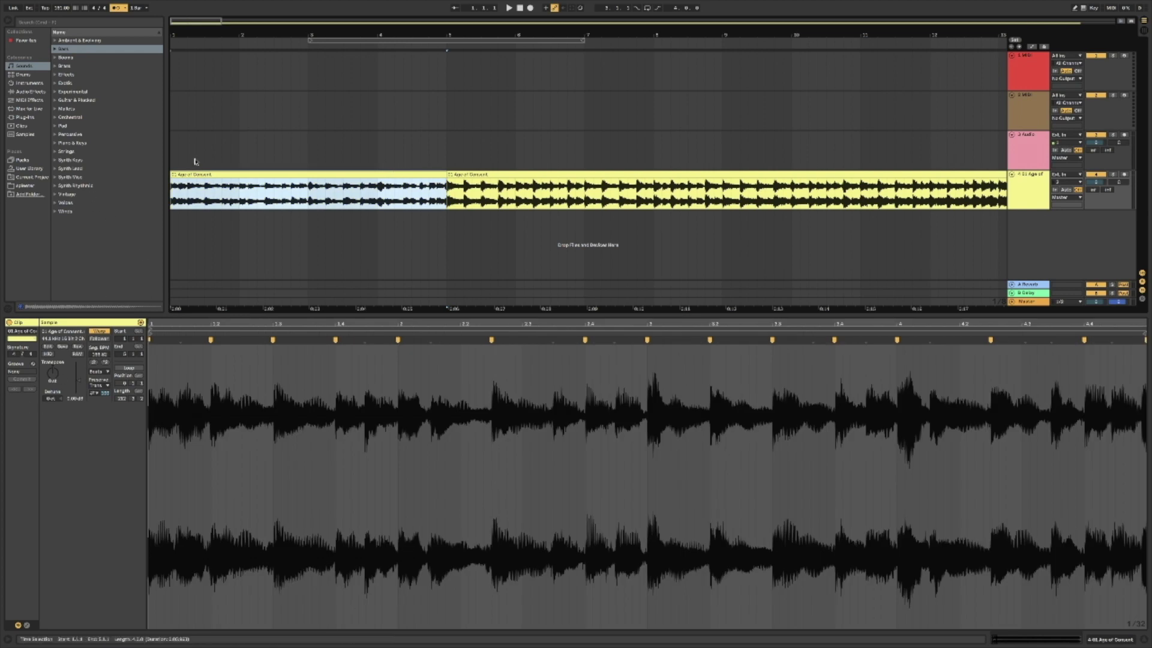
Export the first section via Export Audio/Video with Rendered Track set to Selected Tracks Only.
{"action": "left_click", "coordinate": [51, 4]}
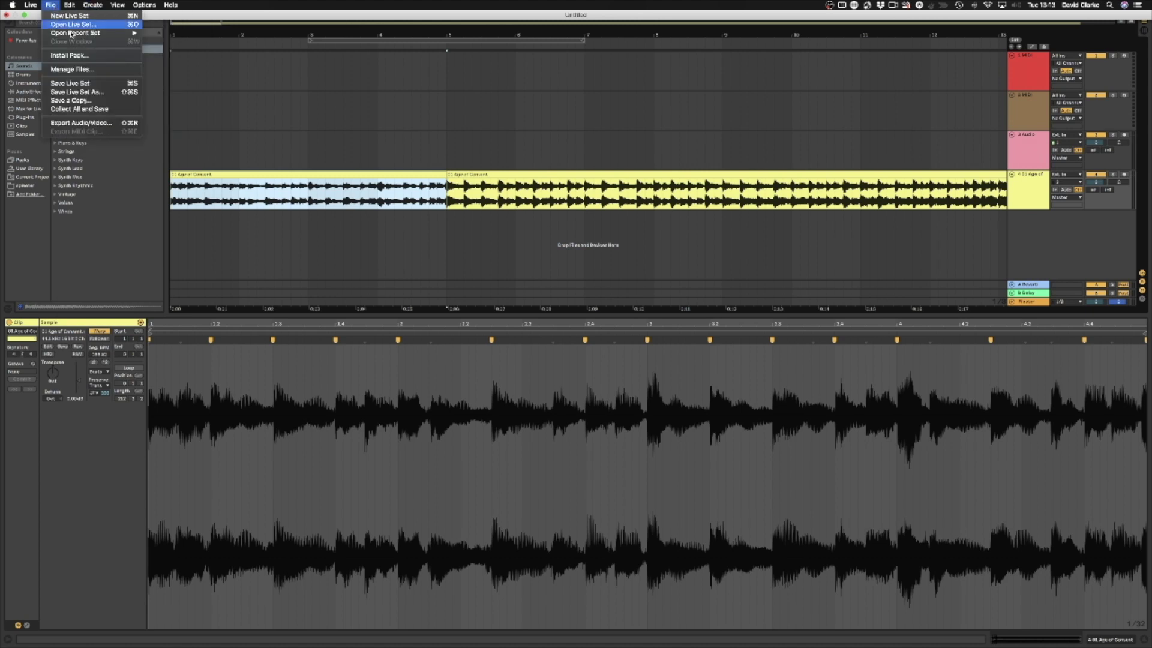
{"action": "left_click", "coordinate": [81, 123]}
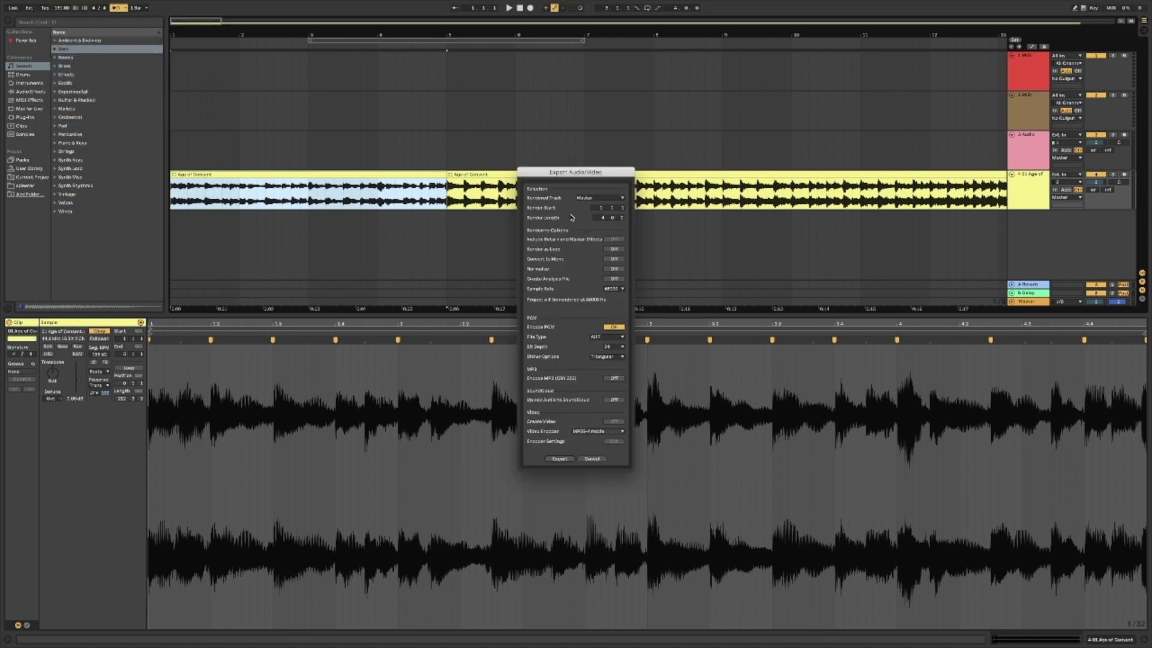
{"action": "left_click", "coordinate": [596, 199]}
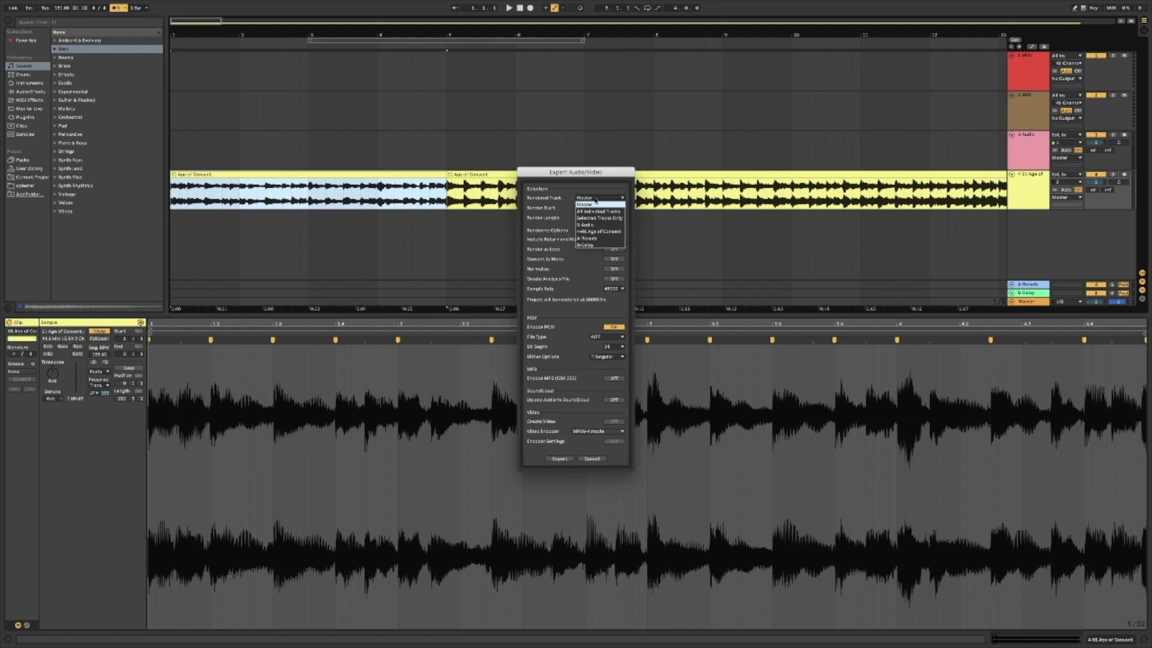
{"action": "left_click", "coordinate": [597, 224]}
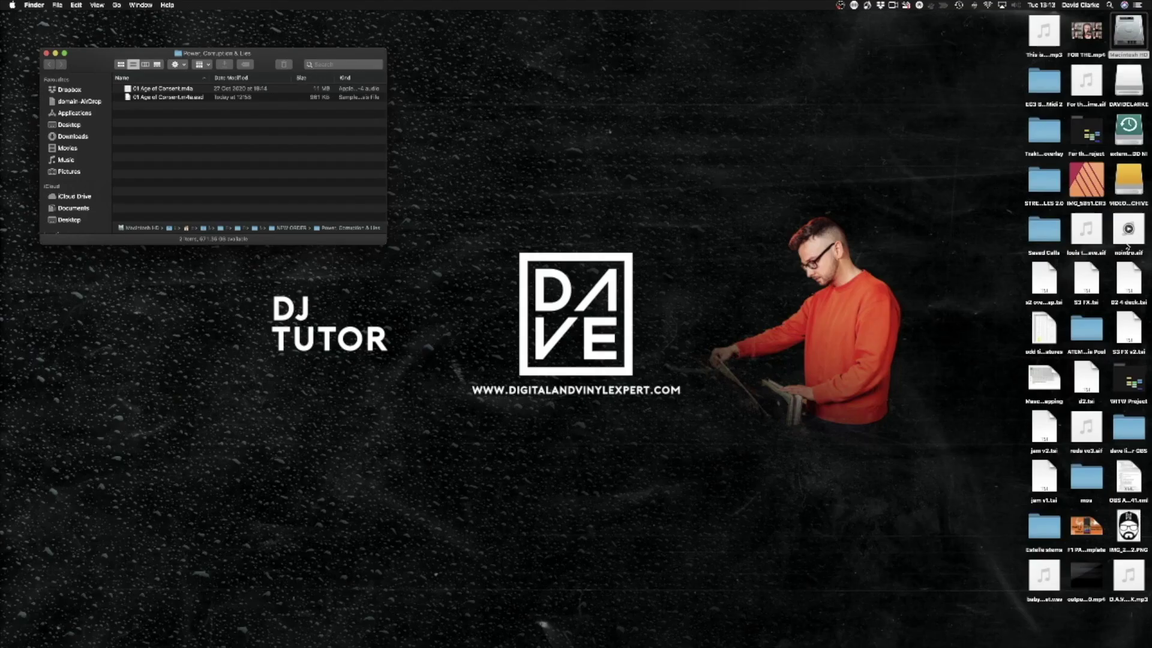
Drag nointro.aif from Finder onto deck A in Traktor Pro.
{"action": "left_click_drag", "start_coordinate": [1126, 244], "coordinate": [413, 127]}
{"action": "key", "text": "ctrl+Right"}
{"action": "key", "text": "ctrl+Right"}
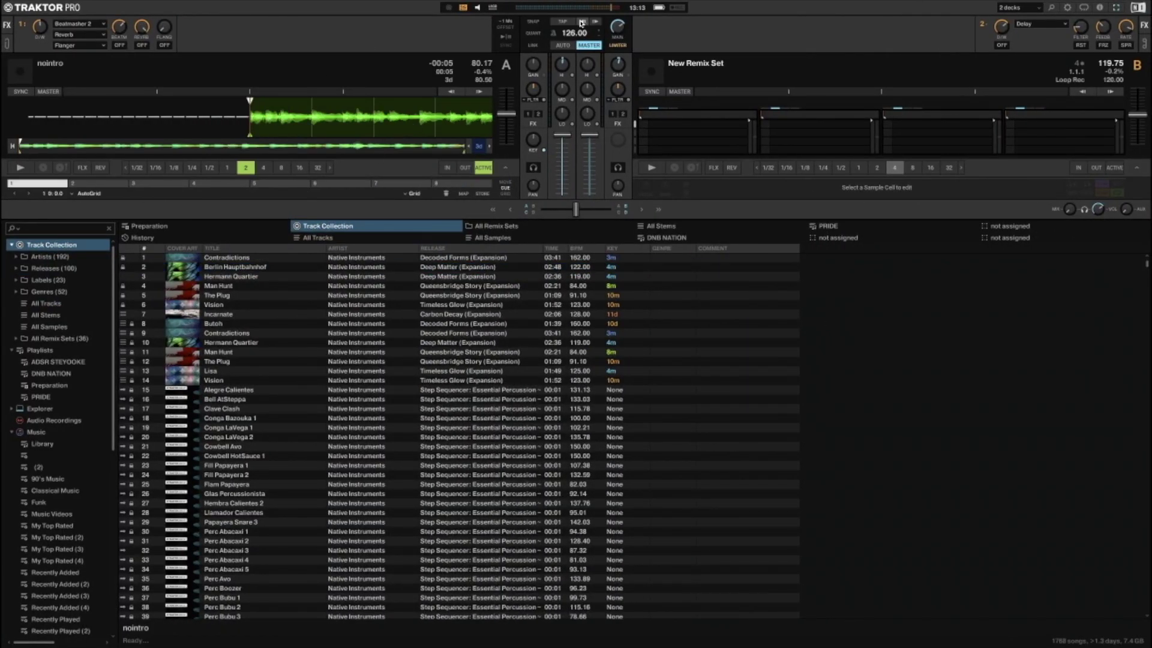
Set deck A's beat grid tempo to 161 BPM.
{"action": "mouse_move", "coordinate": [558, 38]}
{"action": "left_click", "coordinate": [505, 193]}
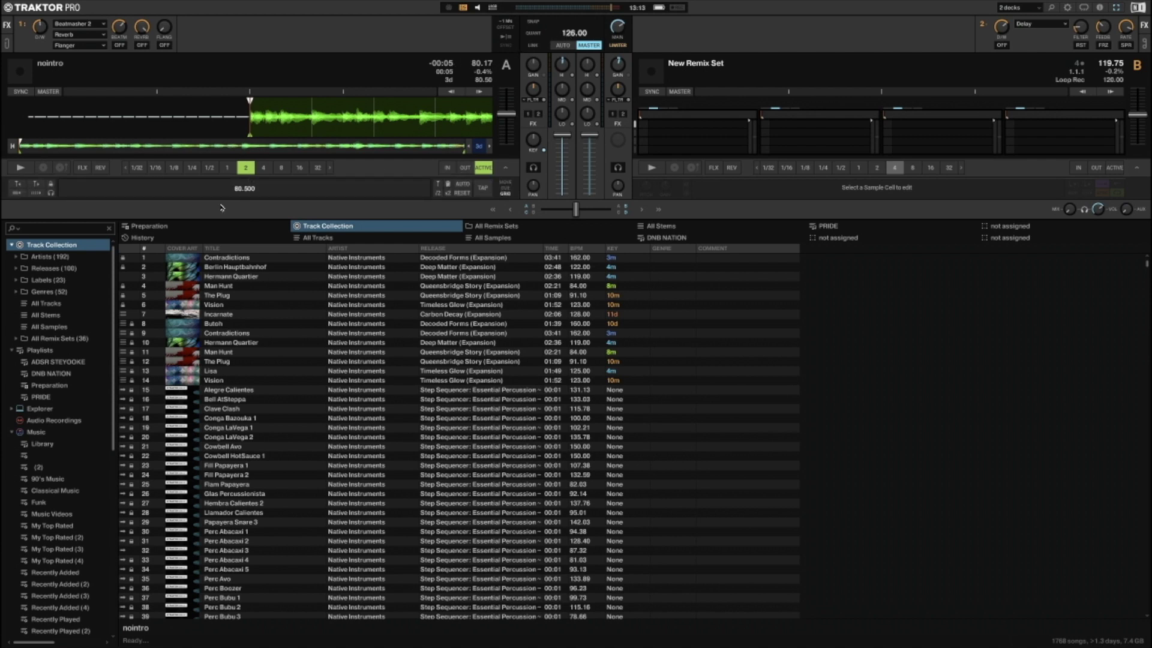
{"action": "double_click", "coordinate": [236, 193]}
{"action": "type", "text": "1"}
{"action": "key", "text": "Return"}
Set the master clock to 161.00 and sync deck A to it.
{"action": "double_click", "coordinate": [572, 36]}
{"action": "type", "text": "1"}
{"action": "type", "text": "161"}
{"action": "key", "text": "Return"}
{"action": "left_click", "coordinate": [21, 91]}
{"action": "left_click_drag", "start_coordinate": [372, 114], "coordinate": [334, 115]}
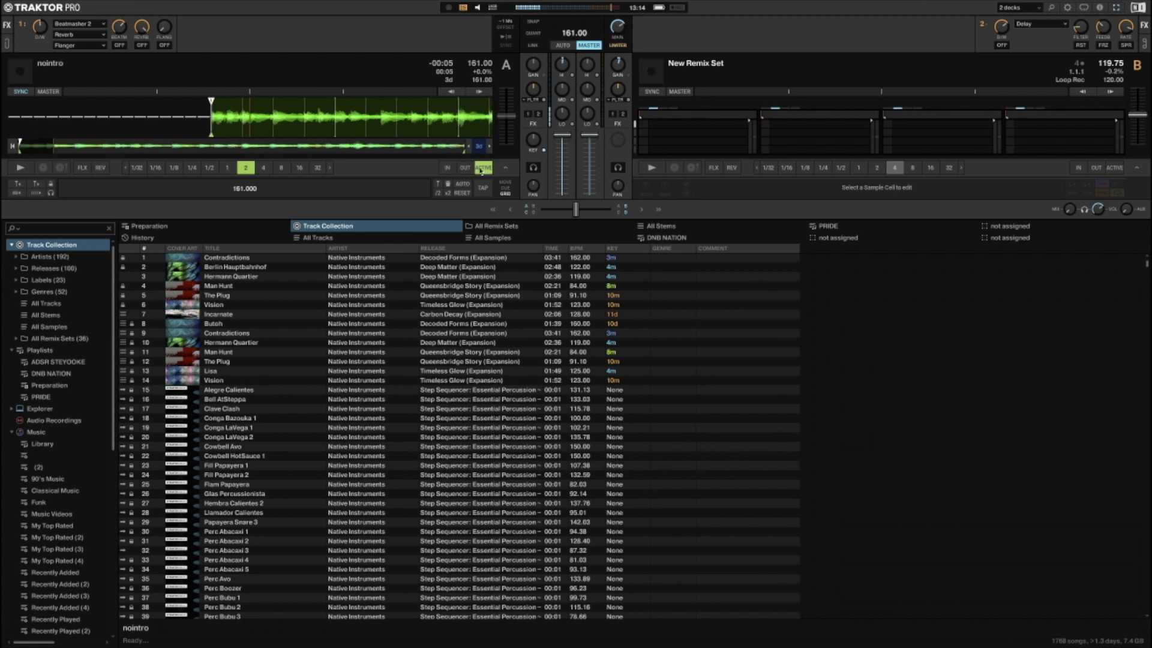
Audition deck A against its new grid, then set an 8-beat loop and stop.
{"action": "left_click", "coordinate": [479, 168]}
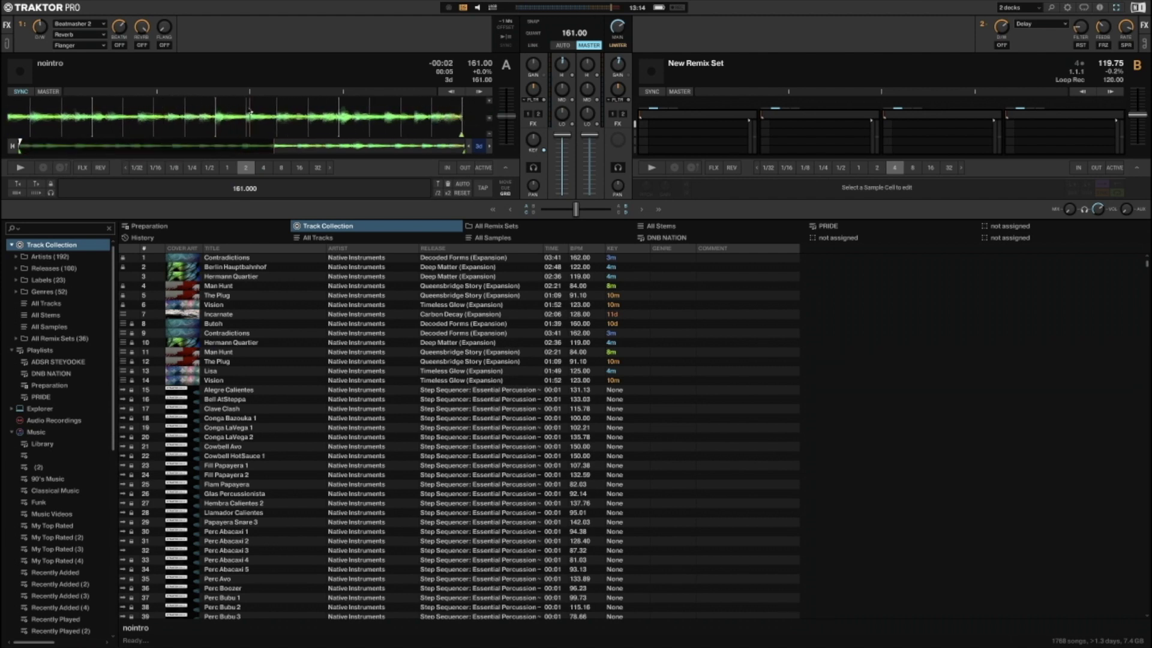
{"action": "left_click", "coordinate": [507, 188]}
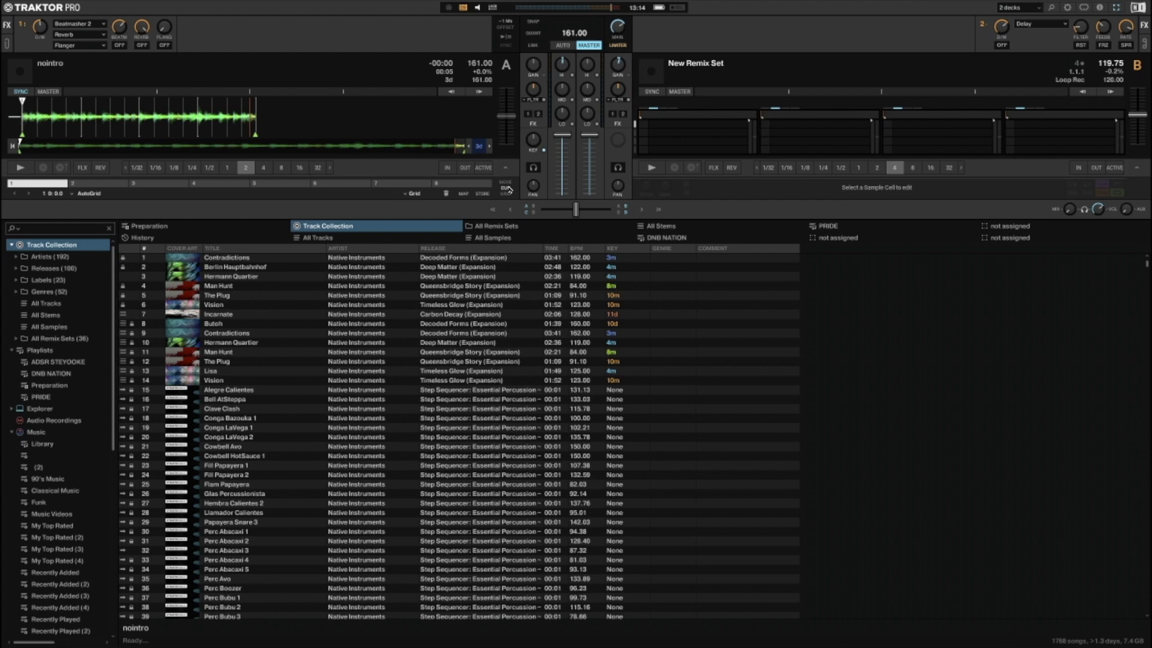
{"action": "left_click", "coordinate": [20, 167]}
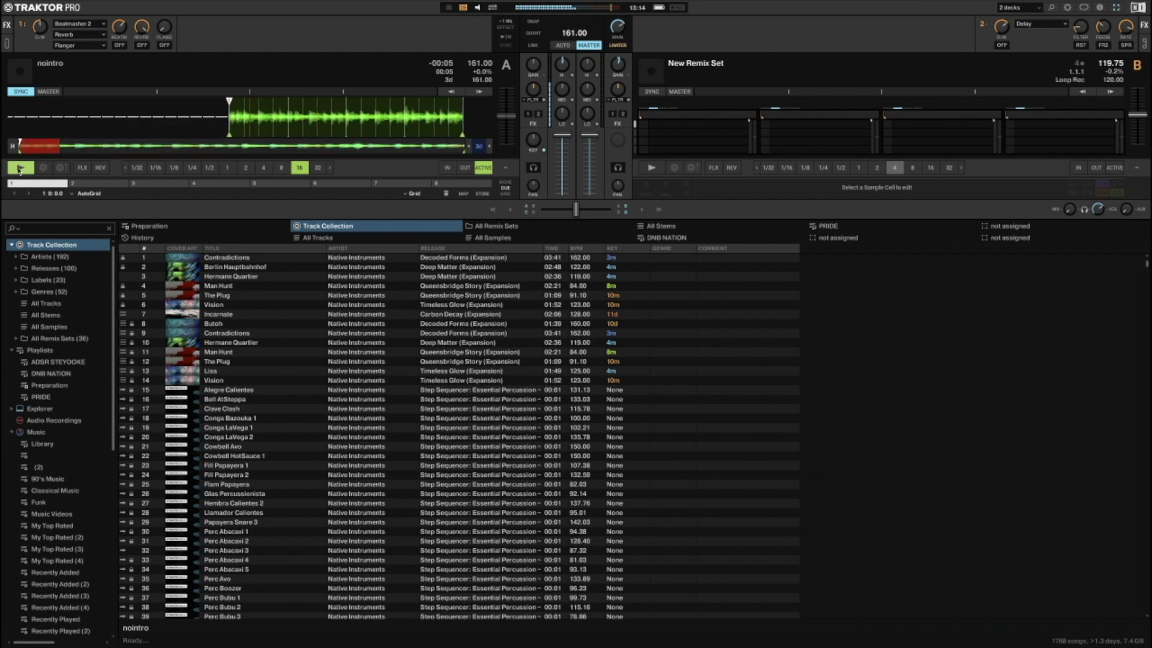
{"action": "left_click", "coordinate": [20, 168]}
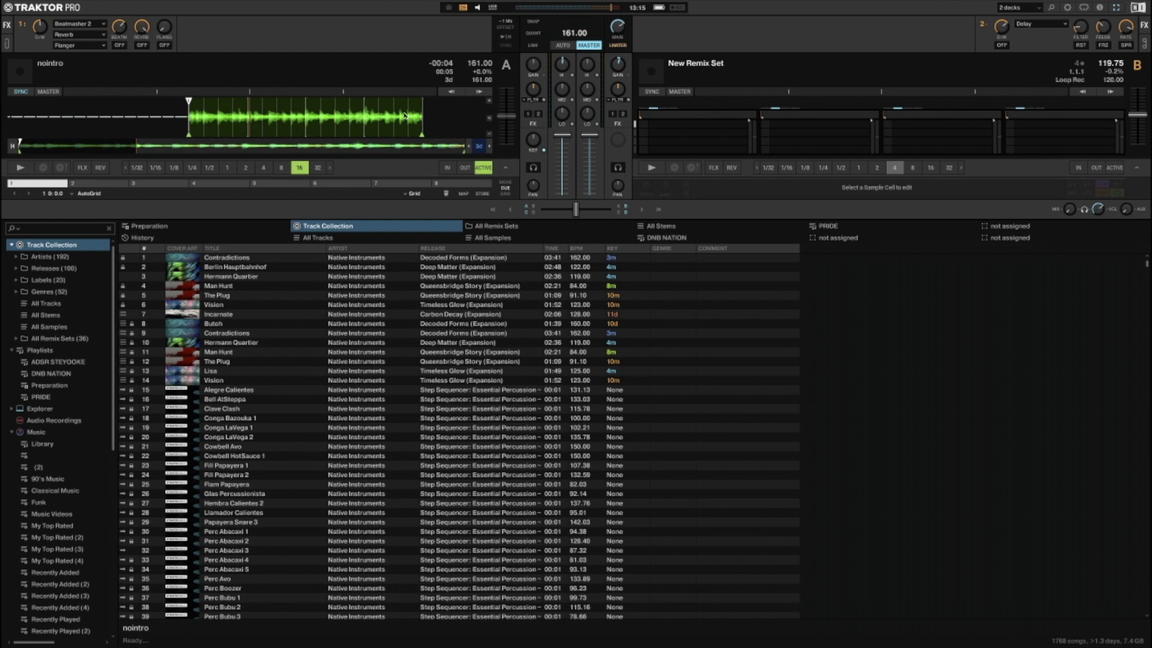
{"action": "left_click", "coordinate": [20, 168]}
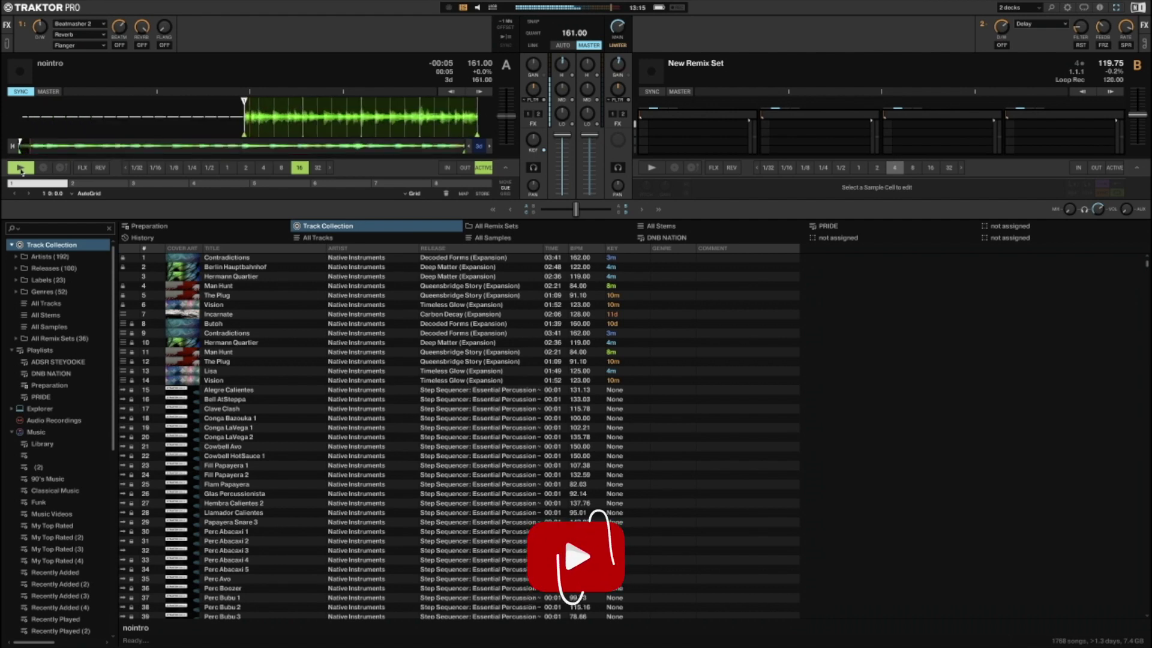
{"action": "left_click", "coordinate": [21, 170]}
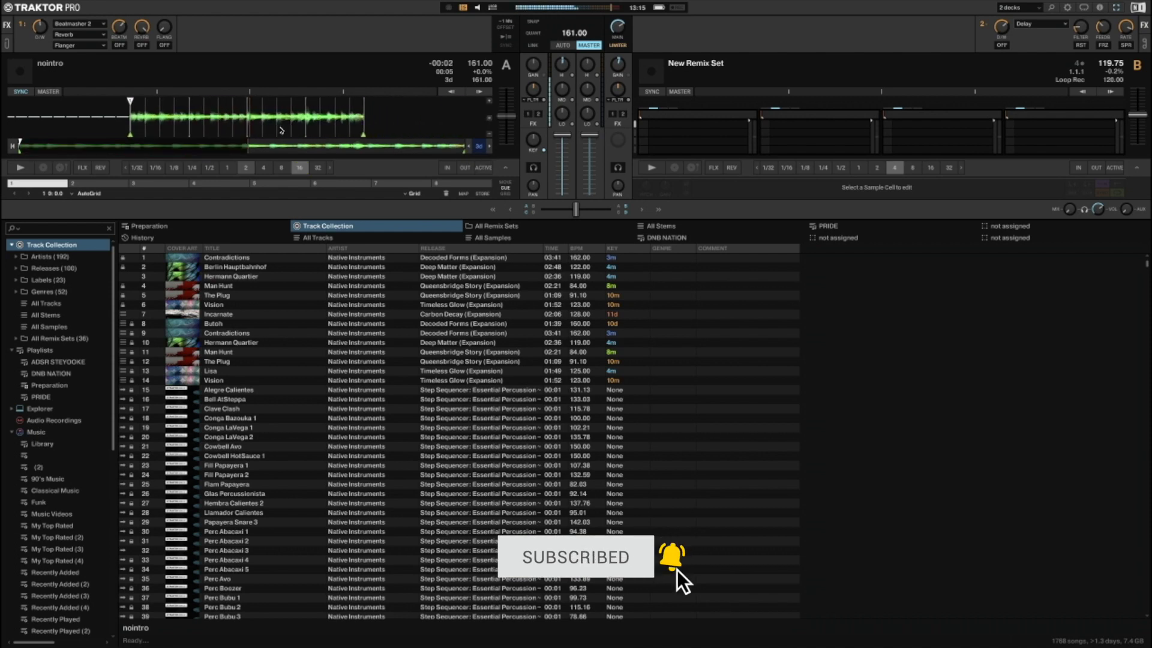
{"action": "left_click", "coordinate": [278, 168]}
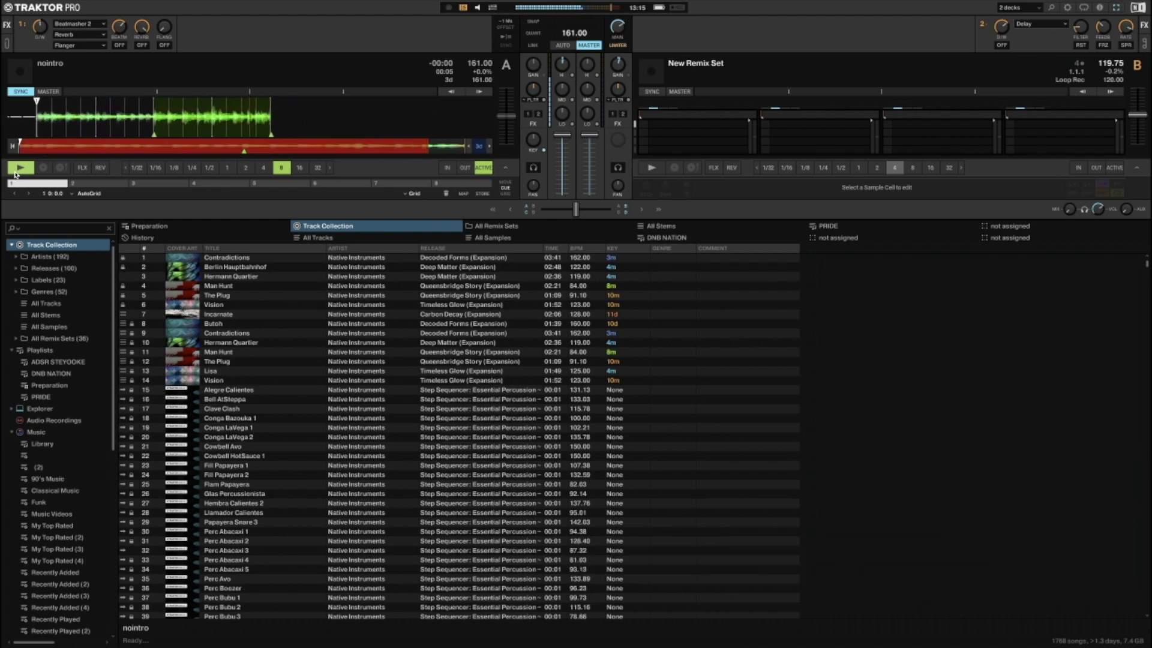
{"action": "left_click", "coordinate": [15, 174]}
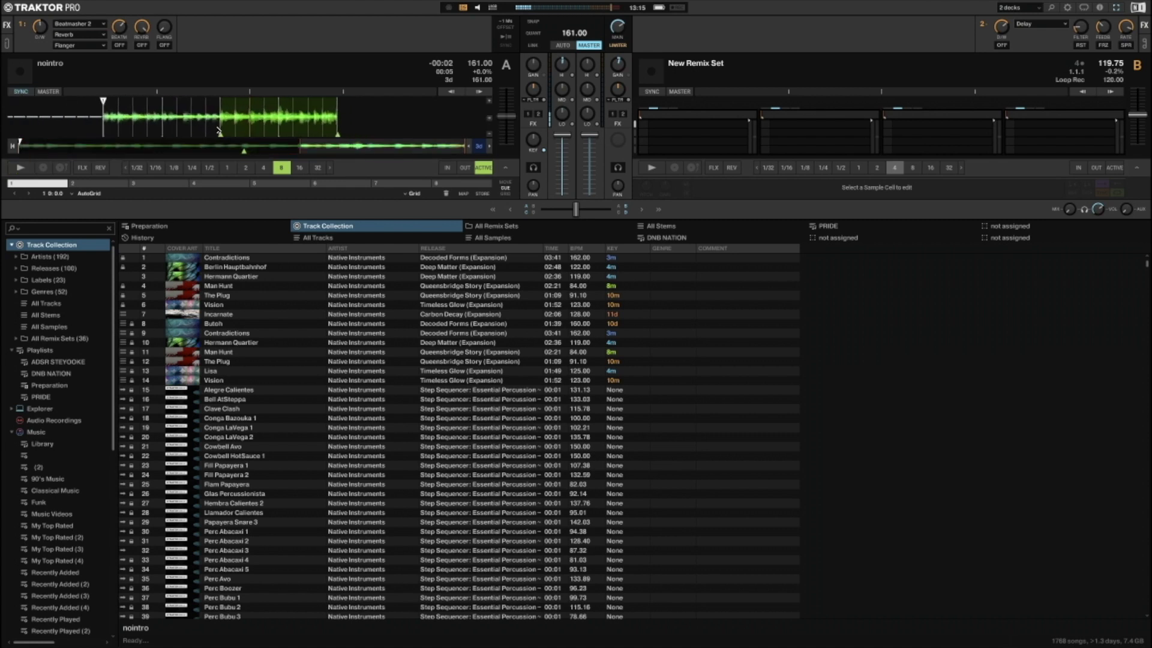
Store hotcue 1 at the nointro track's start and make it a Grid marker.
{"action": "left_click_drag", "start_coordinate": [231, 121], "coordinate": [250, 130]}
{"action": "left_click", "coordinate": [485, 168]}
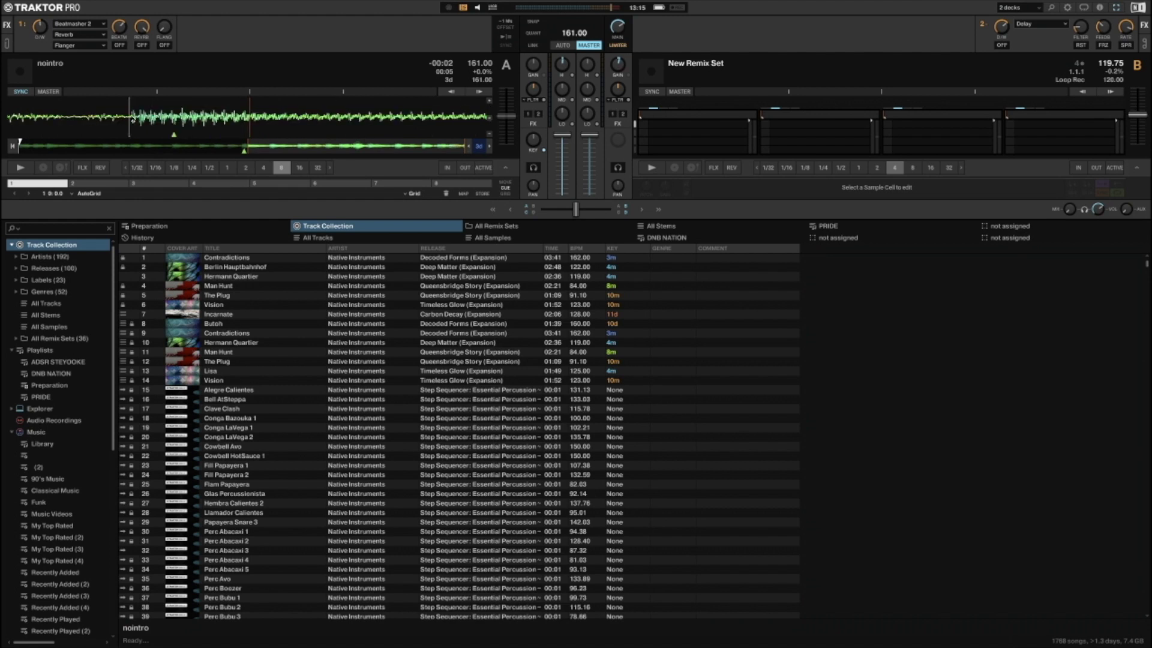
{"action": "left_click_drag", "start_coordinate": [140, 122], "coordinate": [258, 129]}
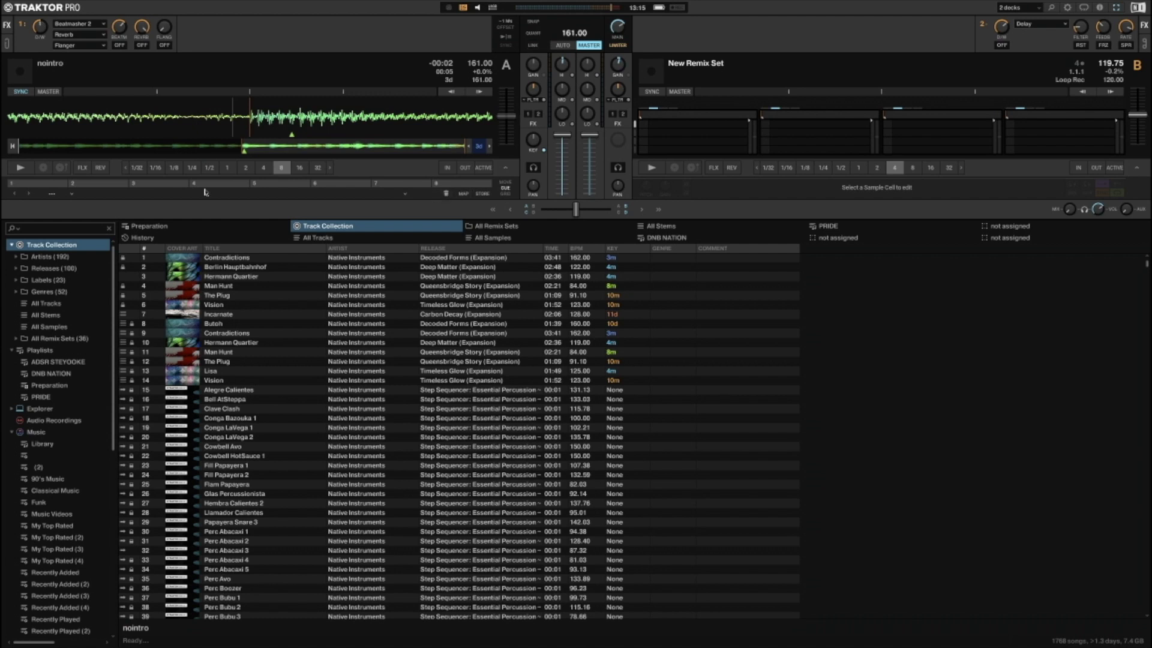
{"action": "left_click", "coordinate": [52, 185]}
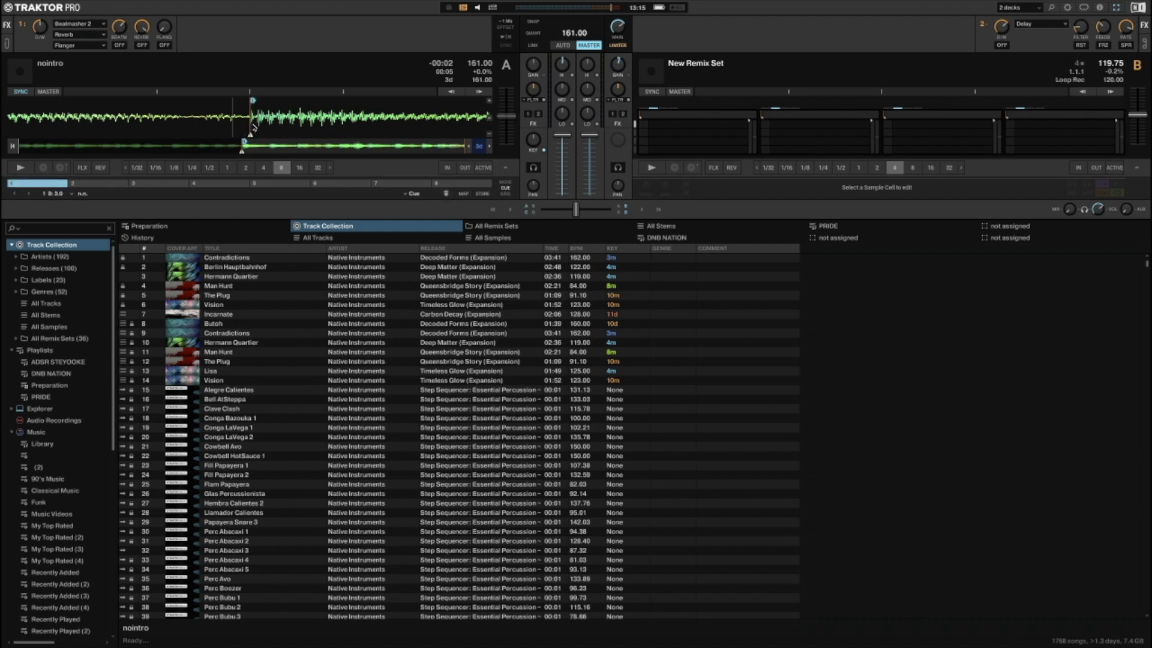
{"action": "left_click", "coordinate": [414, 193]}
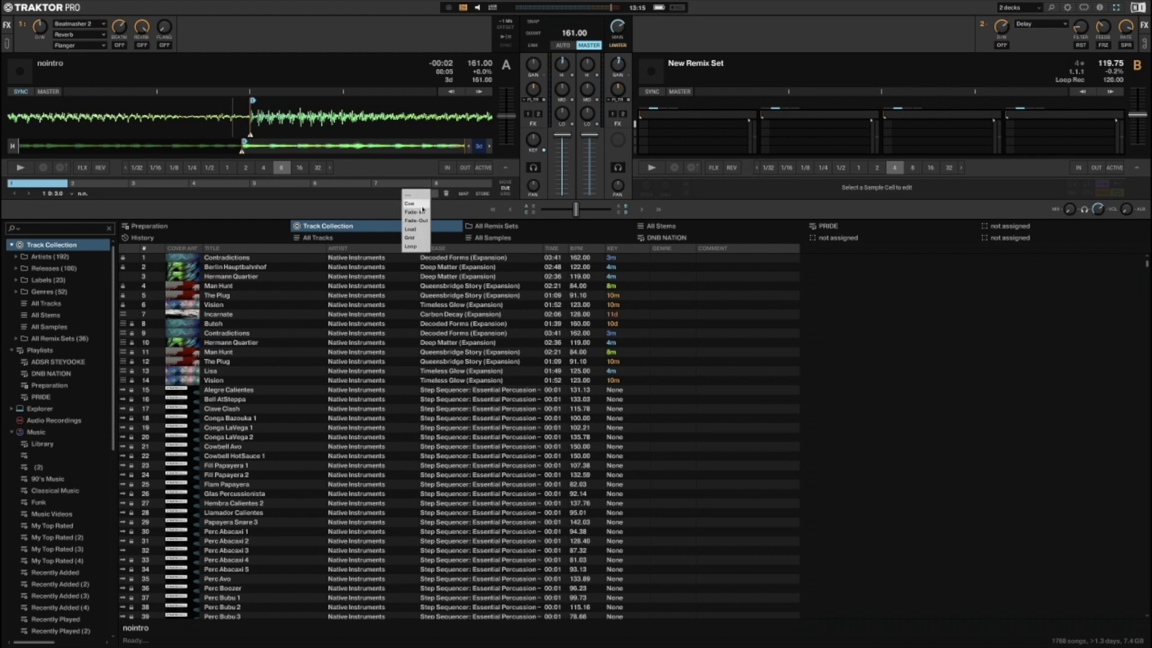
{"action": "left_click", "coordinate": [409, 237]}
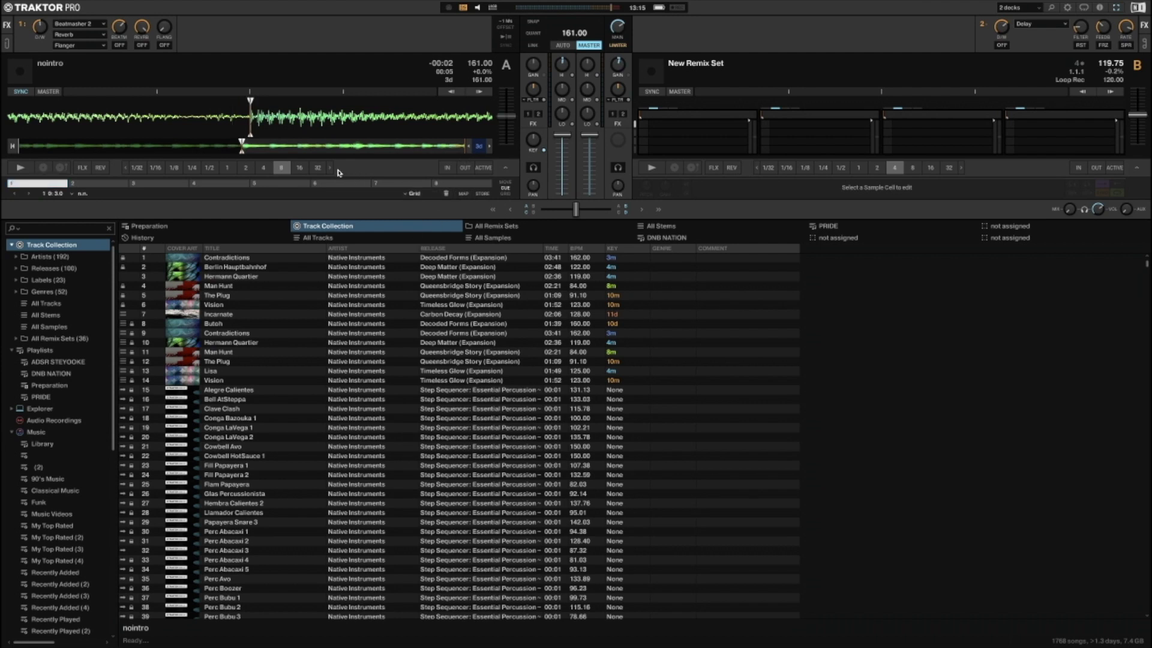
Check alignment at the track end, then play an 8-beat loop from hotcue 1 and stop.
{"action": "left_click", "coordinate": [456, 147]}
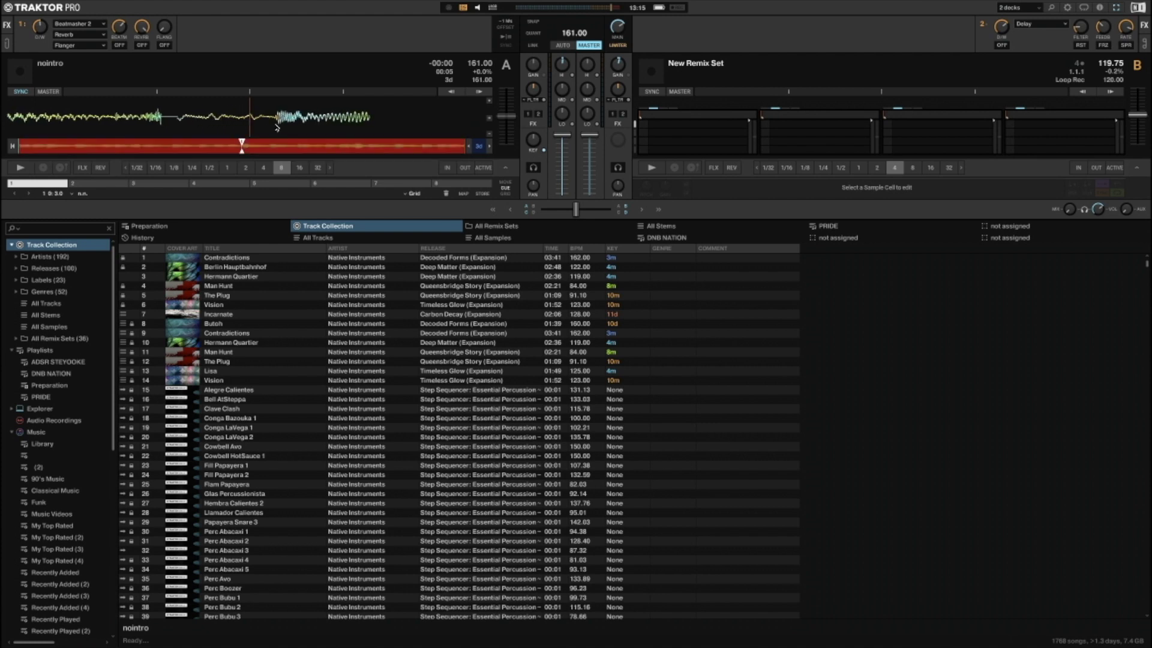
{"action": "left_click", "coordinate": [489, 119]}
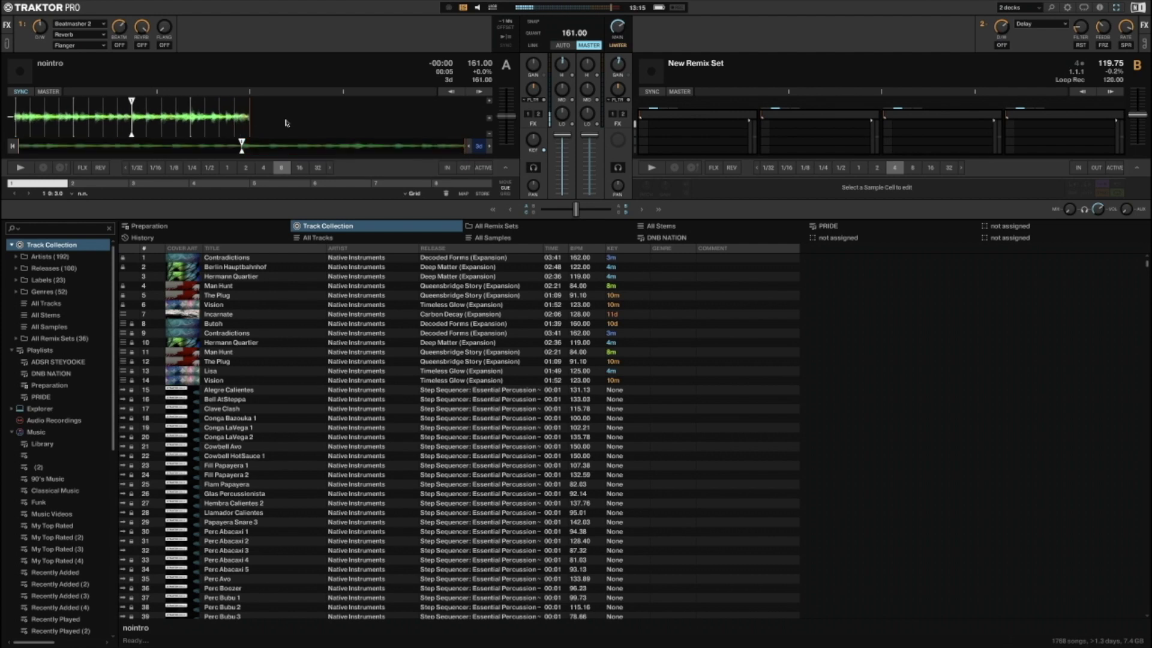
{"action": "left_click_drag", "start_coordinate": [363, 122], "coordinate": [393, 124]}
{"action": "left_click", "coordinate": [38, 183]}
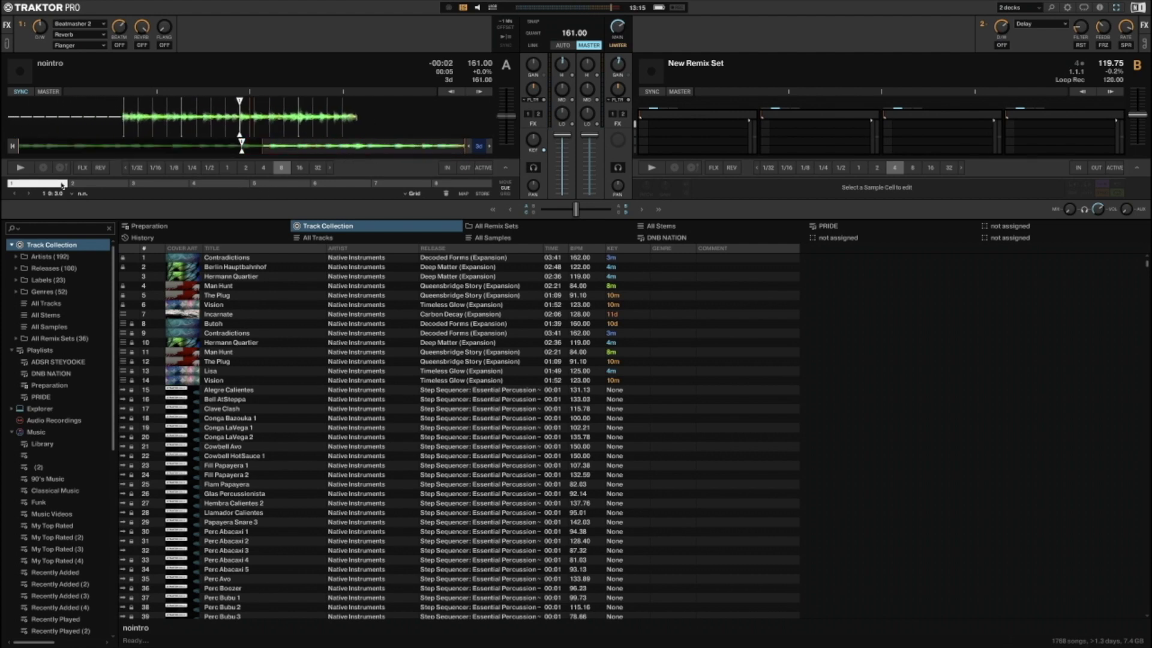
{"action": "left_click", "coordinate": [281, 168]}
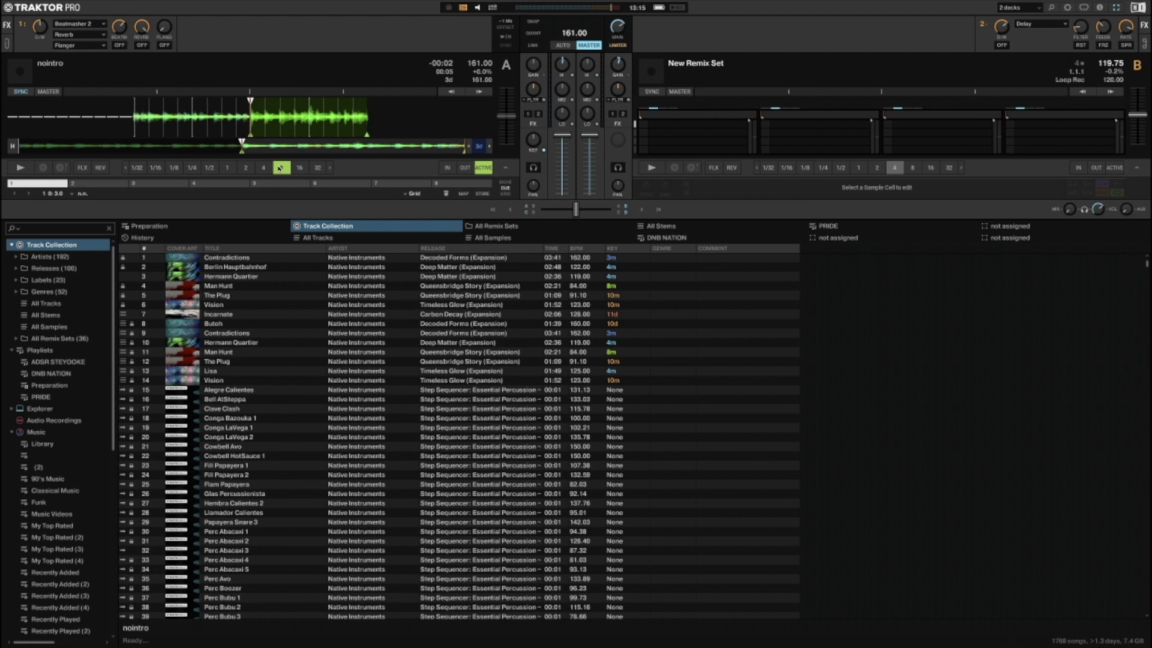
{"action": "left_click", "coordinate": [21, 169]}
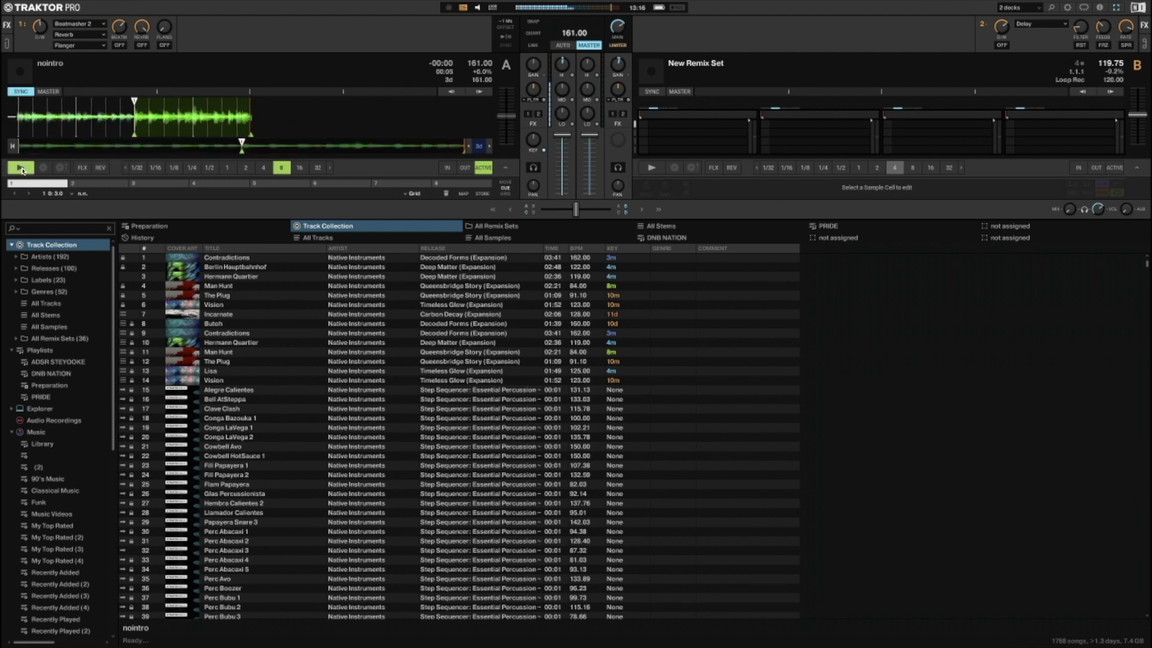
{"action": "left_click", "coordinate": [505, 193]}
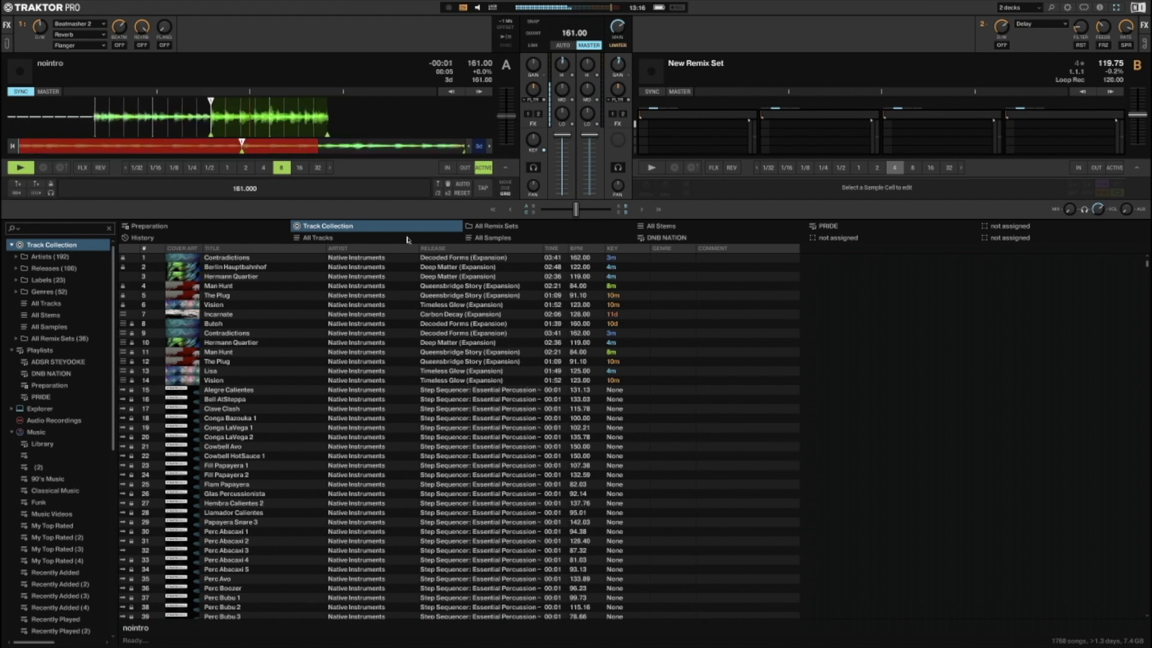
{"action": "left_click", "coordinate": [26, 172]}
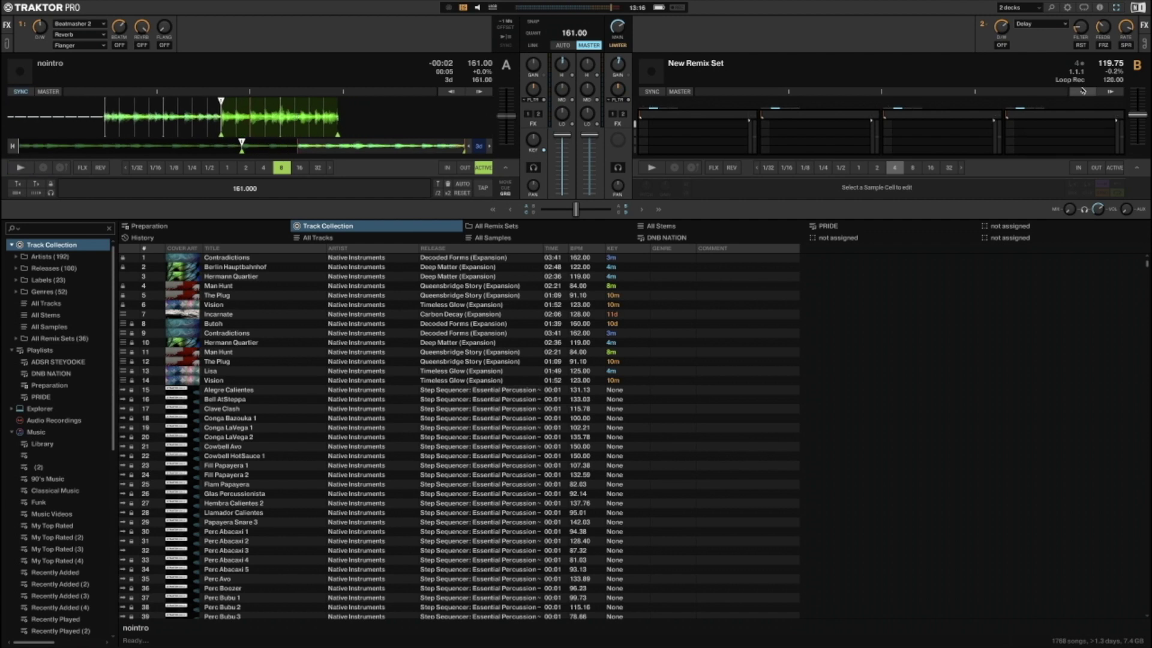
Set remix deck B to 161 BPM, capture deck A's track into its first slot, then stop it.
{"action": "double_click", "coordinate": [1107, 80]}
{"action": "type", "text": "1"}
{"action": "type", "text": "161"}
{"action": "key", "text": "Return"}
{"action": "left_click_drag", "start_coordinate": [285, 82], "coordinate": [677, 125]}
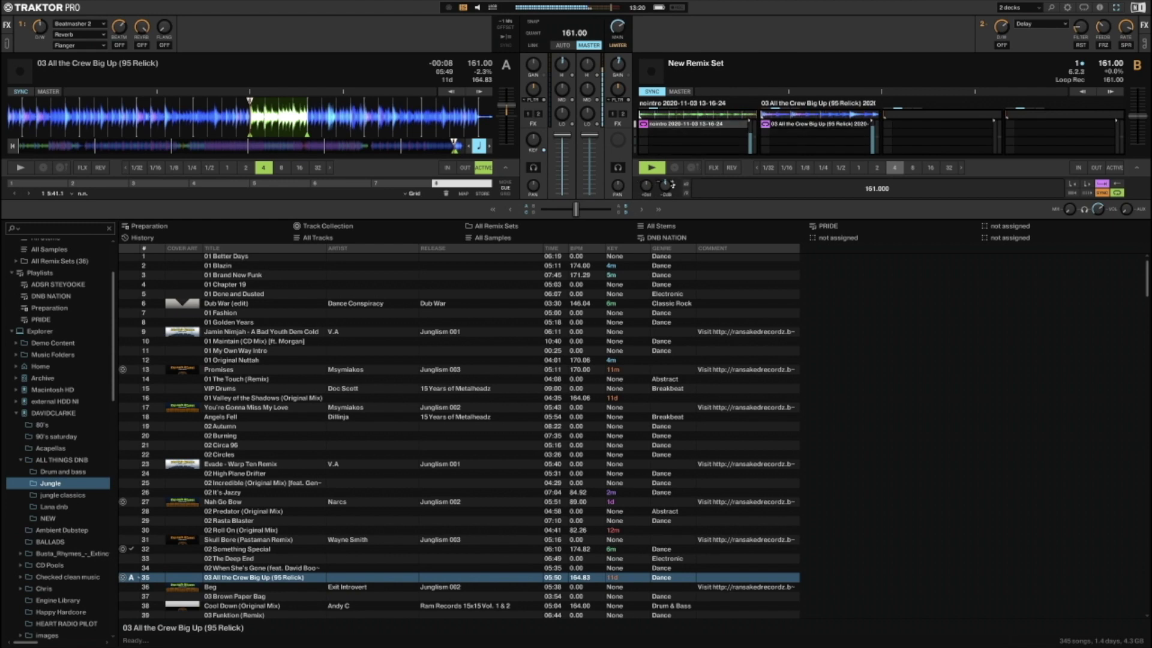
{"action": "left_click", "coordinate": [650, 169]}
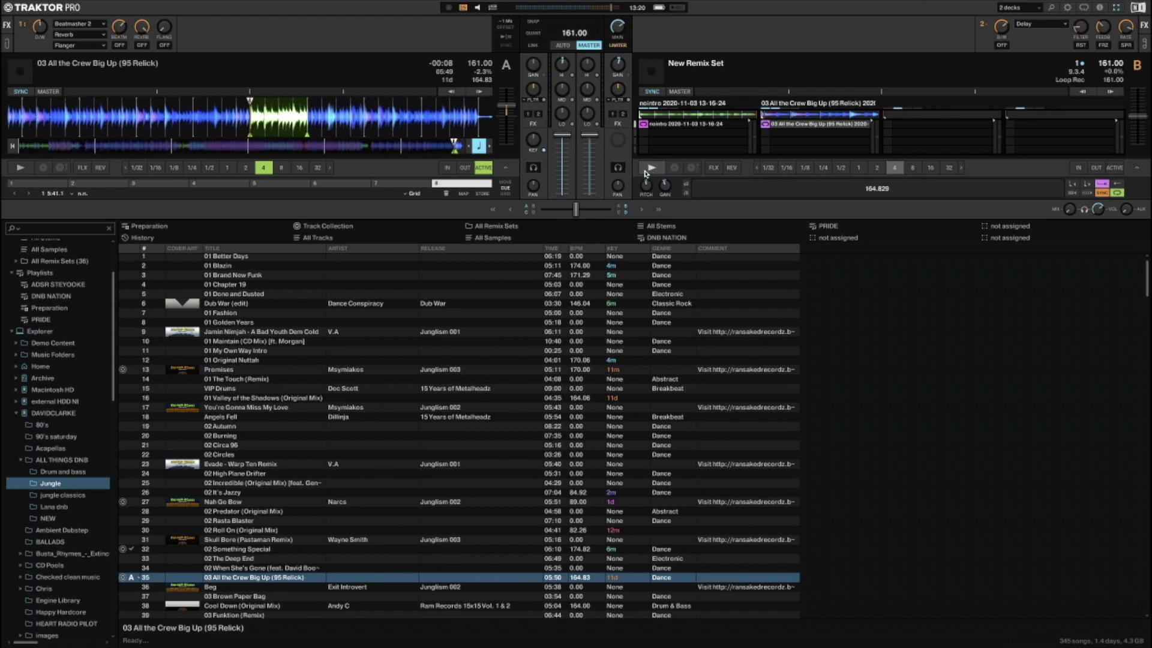
Collapse the music and file explorer folders and return to the full track collection.
{"action": "left_click", "coordinate": [16, 413]}
{"action": "left_click", "coordinate": [13, 332]}
{"action": "scroll", "coordinate": [39, 310], "scroll_direction": "up", "scroll_amount": 5}
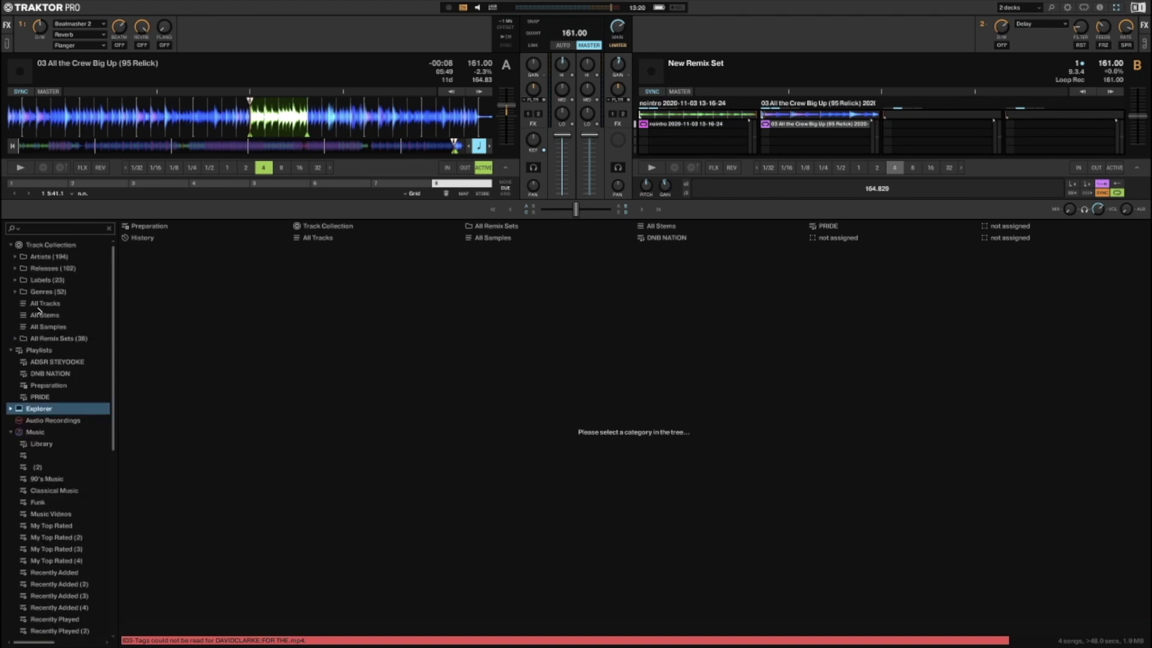
{"action": "left_click", "coordinate": [52, 246]}
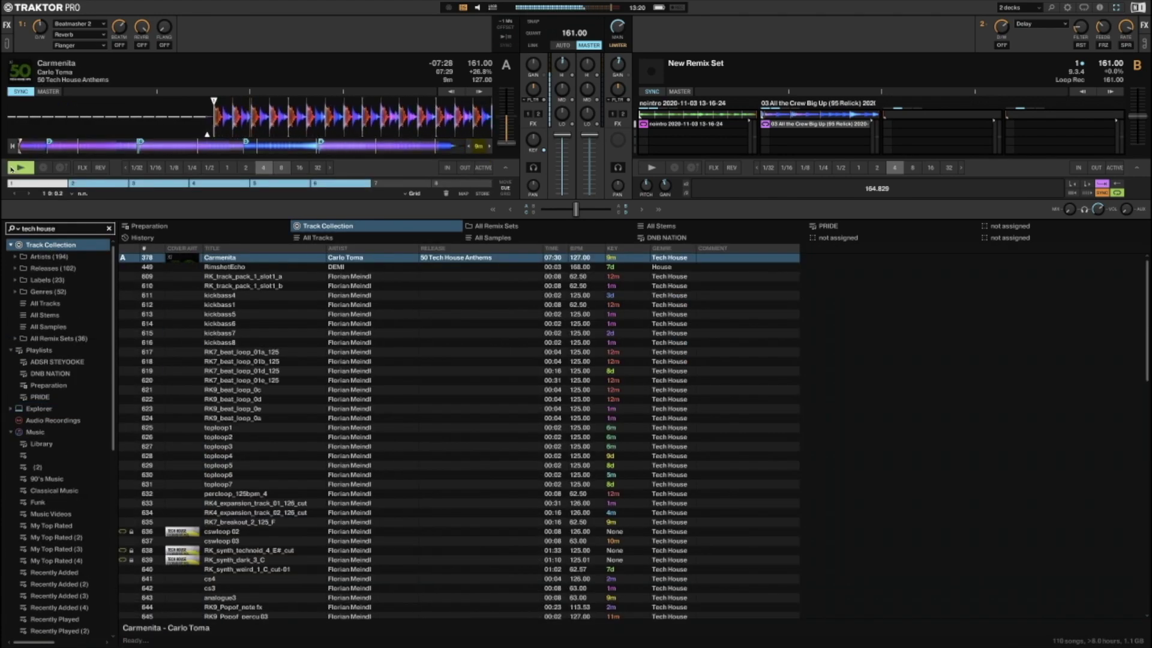
Stop deck A, jump Carmenita back to its first hotcue and set an 8-beat loop.
{"action": "left_click", "coordinate": [12, 170]}
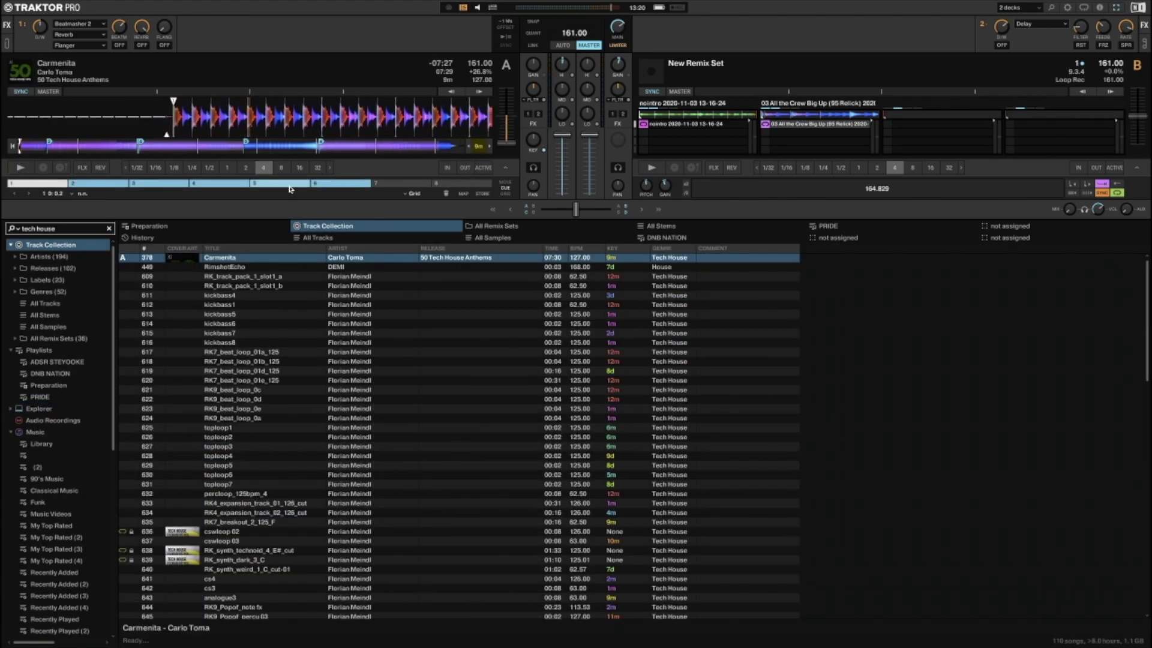
{"action": "left_click", "coordinate": [48, 184]}
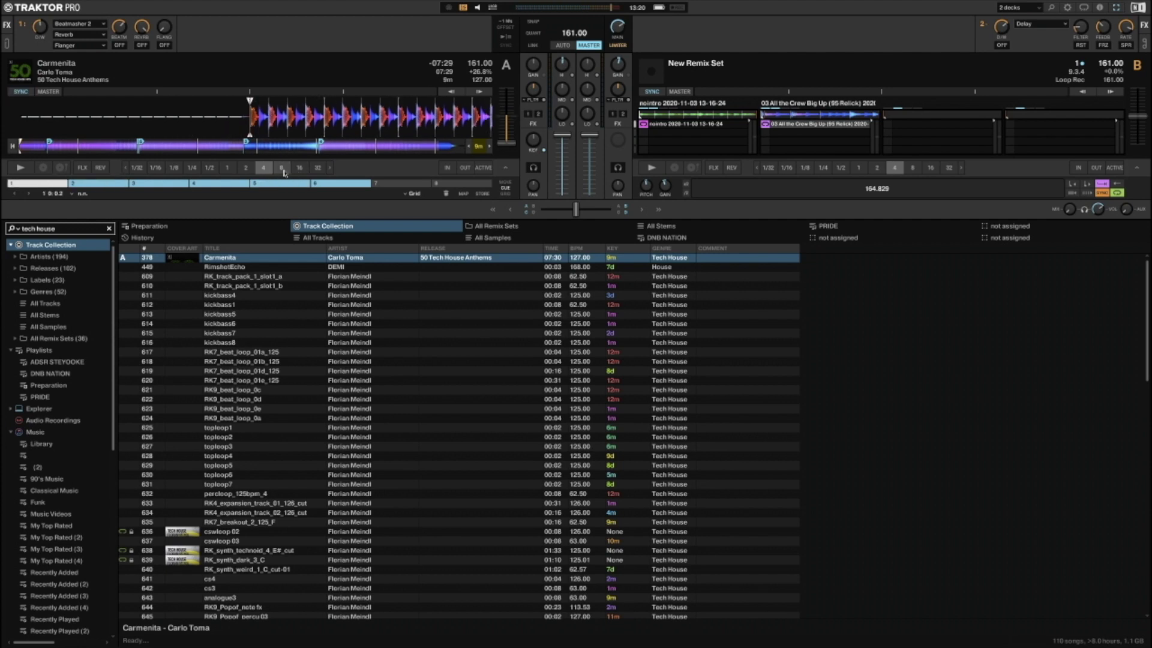
{"action": "left_click", "coordinate": [281, 167]}
Capture the Carmenita loop into remix slot 2, audition it with a tempo nudge, then stop.
{"action": "left_click_drag", "start_coordinate": [298, 79], "coordinate": [787, 129]}
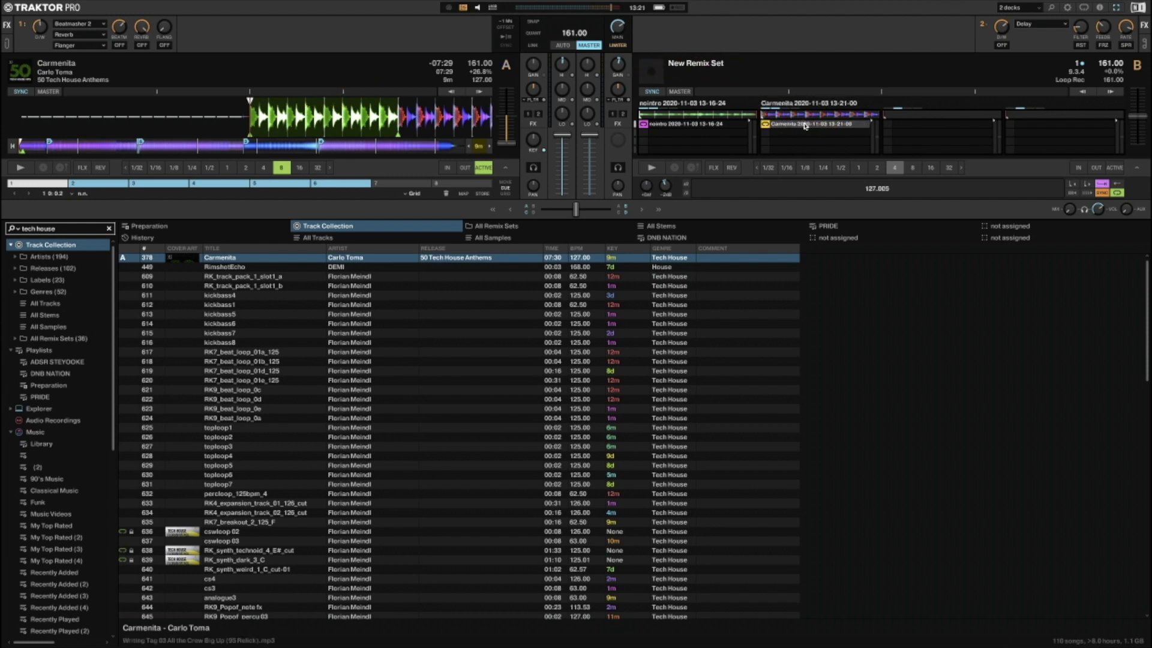
{"action": "left_click", "coordinate": [766, 124]}
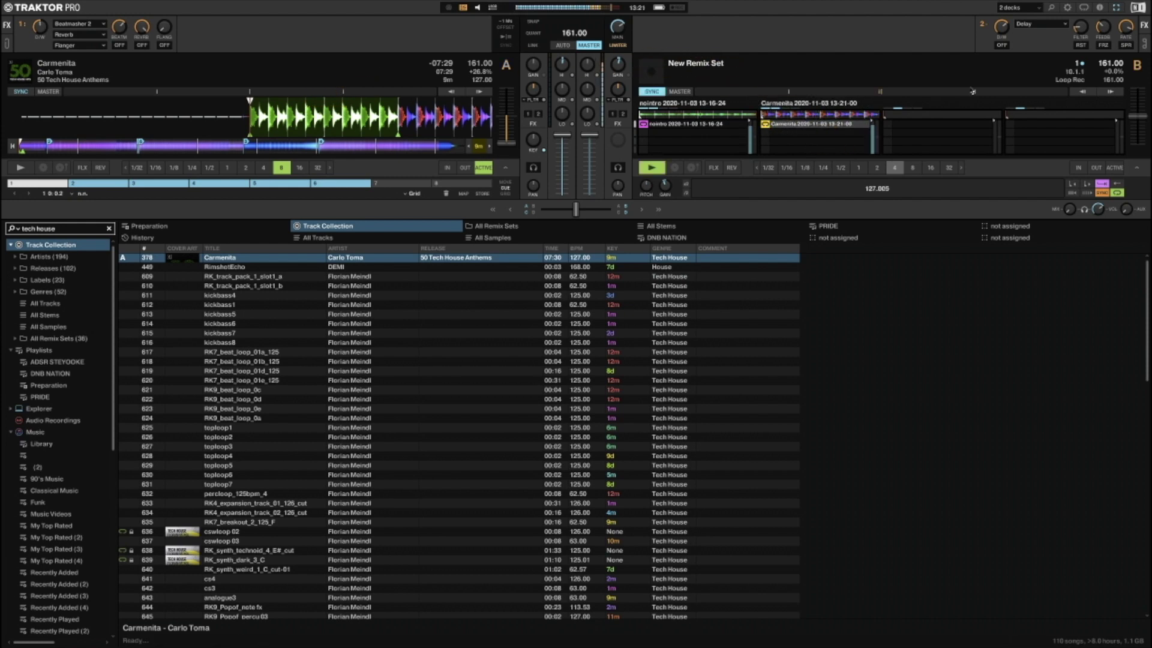
{"action": "left_click", "coordinate": [1110, 92]}
{"action": "left_click", "coordinate": [654, 173]}
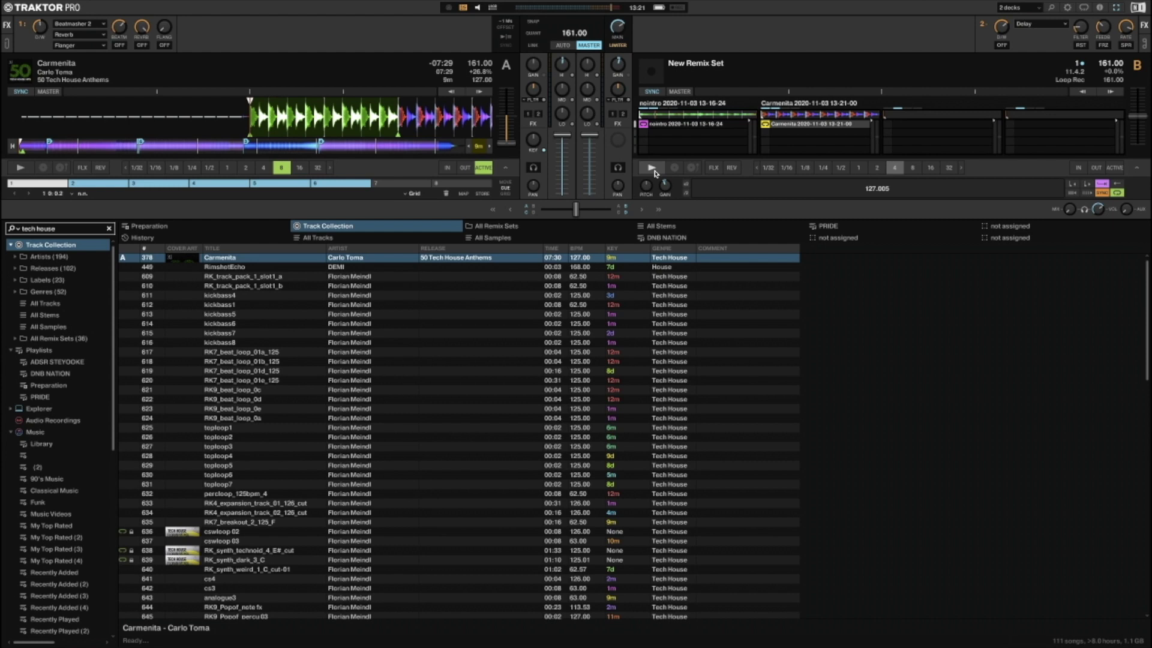
Switch to Ableton Live and reselect the Age of Consent clip.
{"action": "mouse_move", "coordinate": [670, 114]}
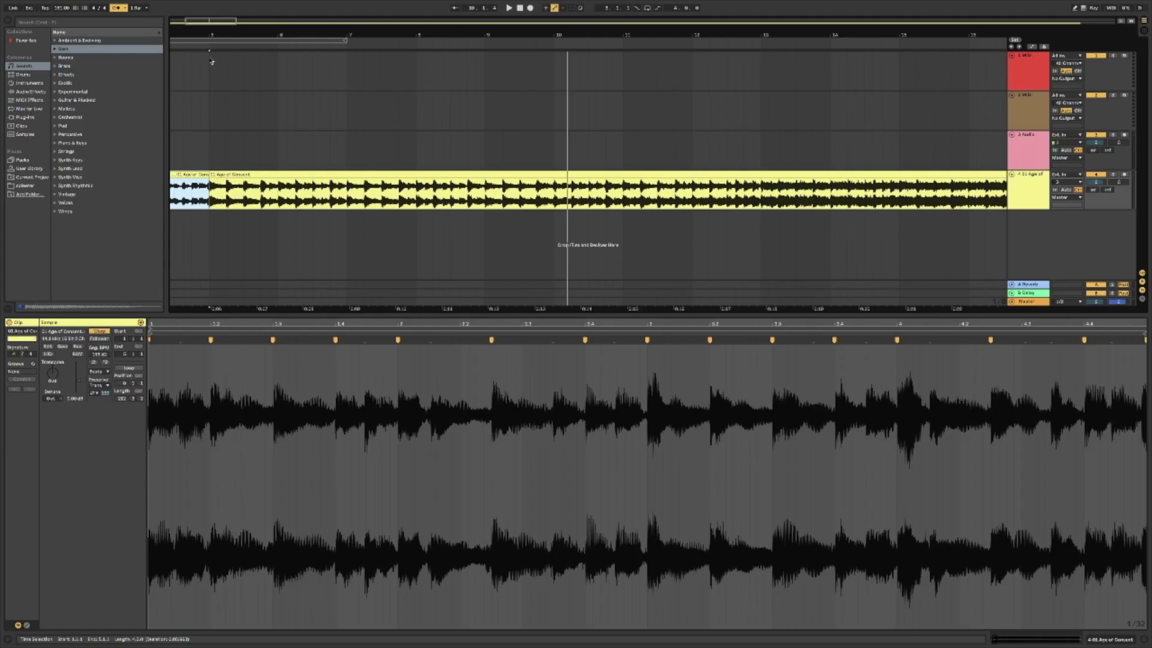
{"action": "left_click", "coordinate": [211, 60]}
{"action": "left_click", "coordinate": [211, 178]}
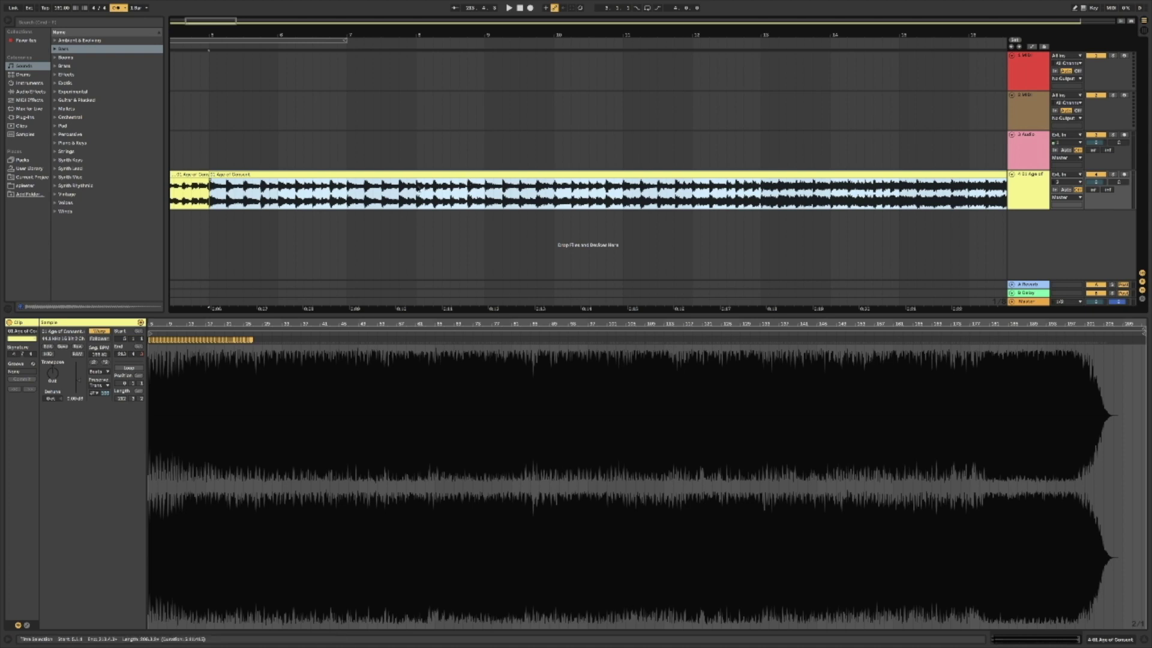
Audition the clip, split it at bar 9 and select the bar 5–9 section.
{"action": "key", "text": "space"}
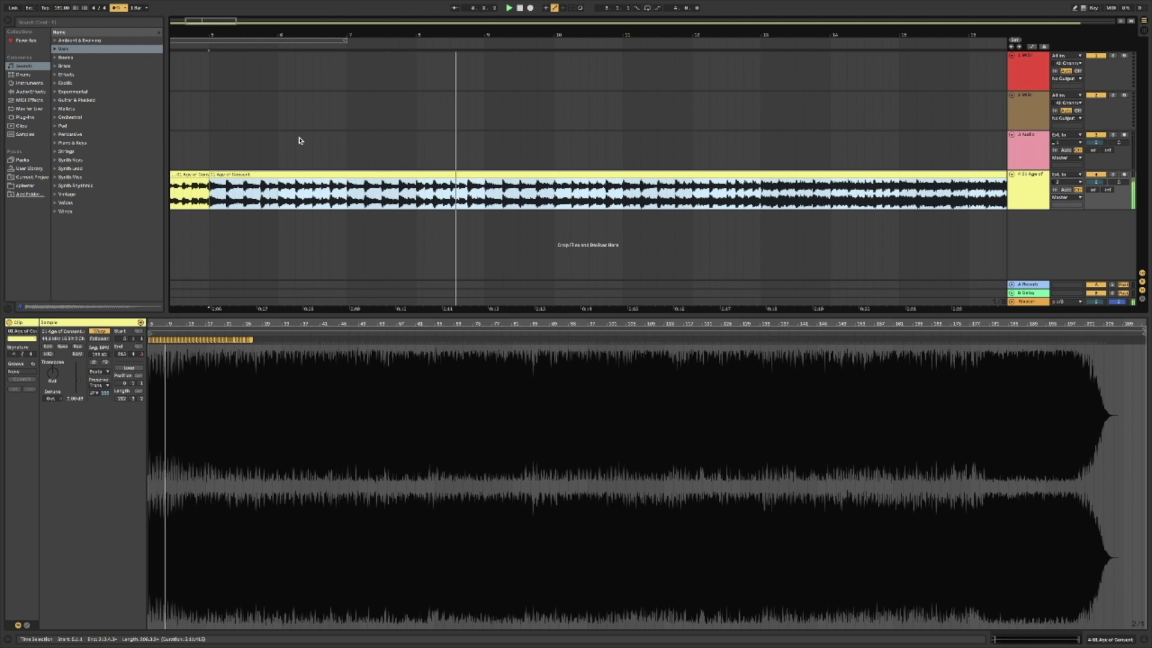
{"action": "key", "text": "space"}
{"action": "left_click", "coordinate": [485, 188]}
{"action": "key", "text": "super+e"}
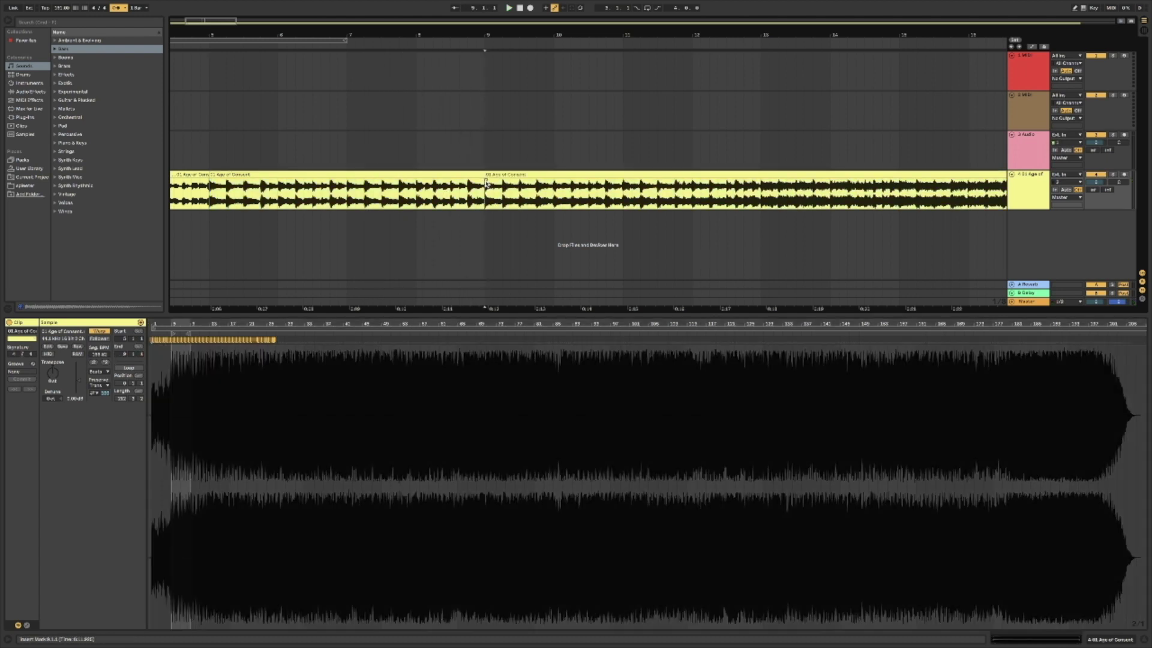
{"action": "left_click", "coordinate": [428, 176]}
Export the bar 5–9 section as audio and switch to the Finder desktop.
{"action": "left_click", "coordinate": [62, 5]}
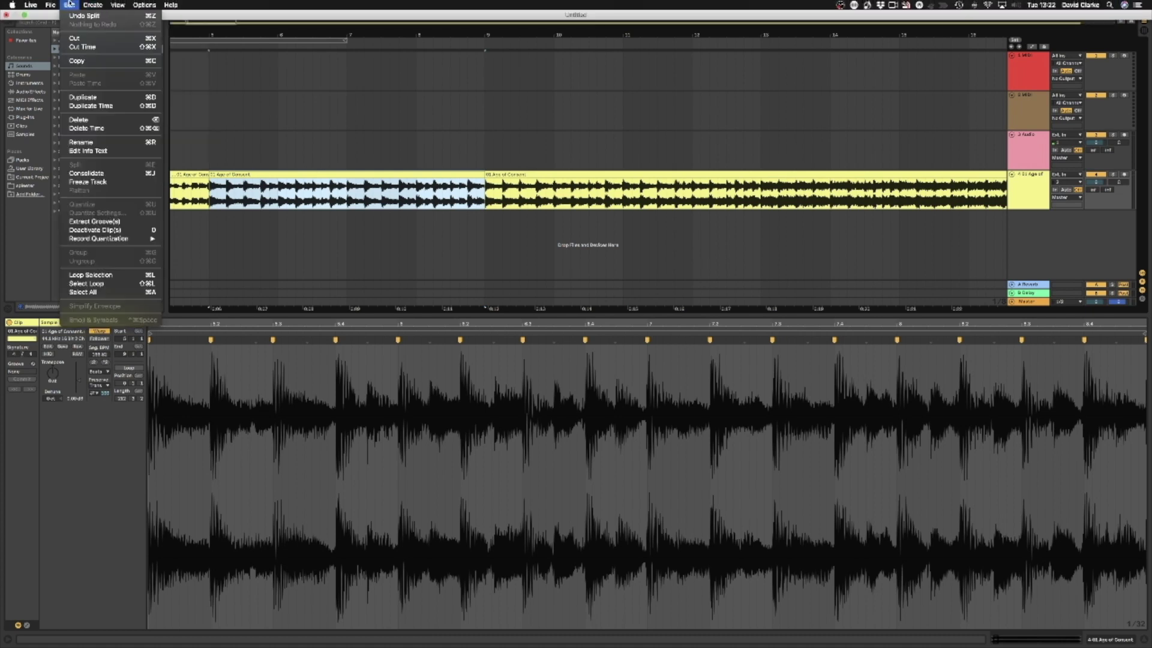
{"action": "left_click", "coordinate": [90, 101]}
{"action": "left_click", "coordinate": [559, 458]}
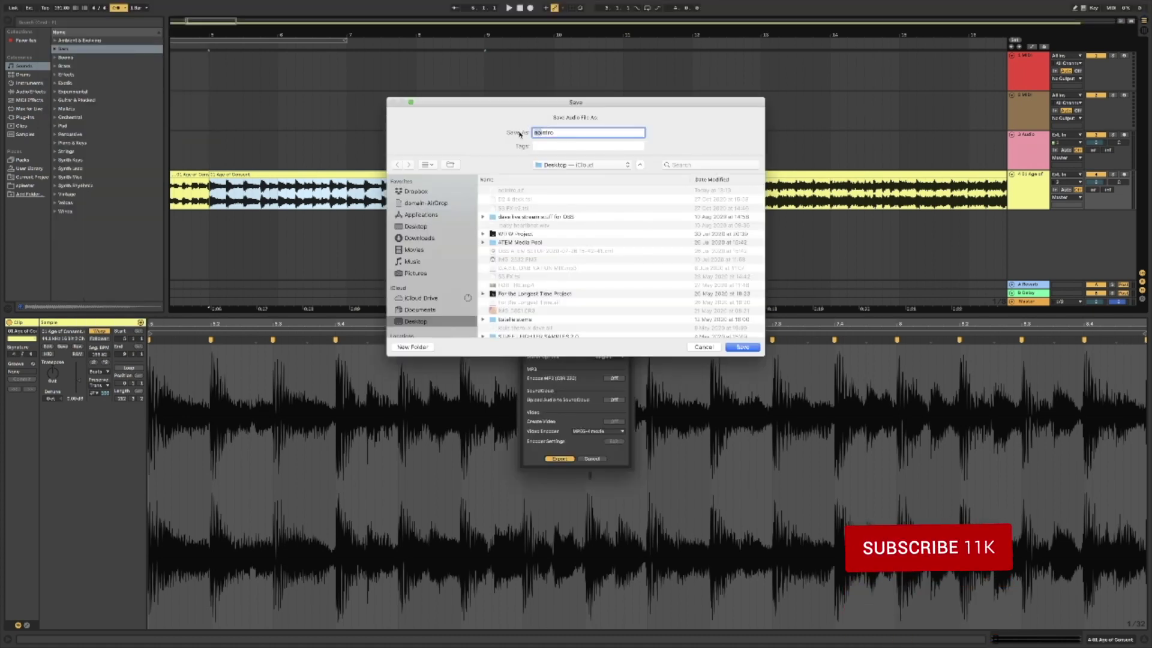
{"action": "left_click", "coordinate": [744, 342]}
{"action": "key", "text": "ctrl+Left"}
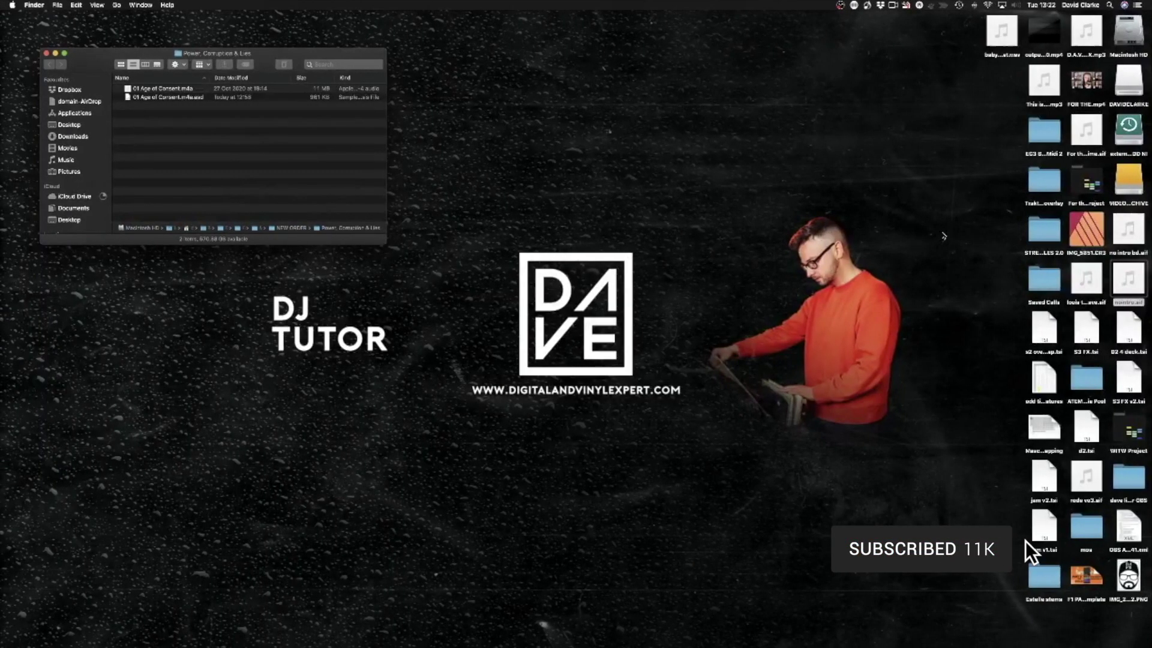
Load no intro bd.aif from Finder onto Traktor's Deck A and return to Traktor.
{"action": "left_click_drag", "start_coordinate": [1116, 241], "coordinate": [344, 118]}
{"action": "key", "text": "ctrl+Right"}
{"action": "key", "text": "ctrl+Right"}
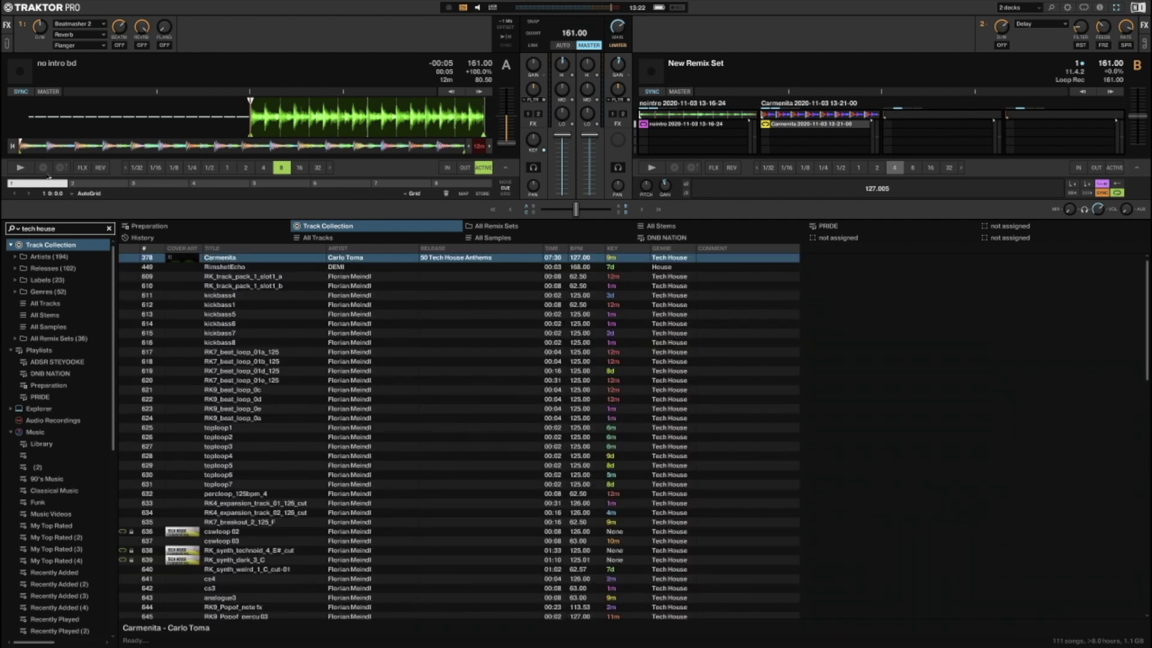
Play no intro bd on Deck A and set its beatgrid tempo to 161 BPM.
{"action": "left_click", "coordinate": [22, 169]}
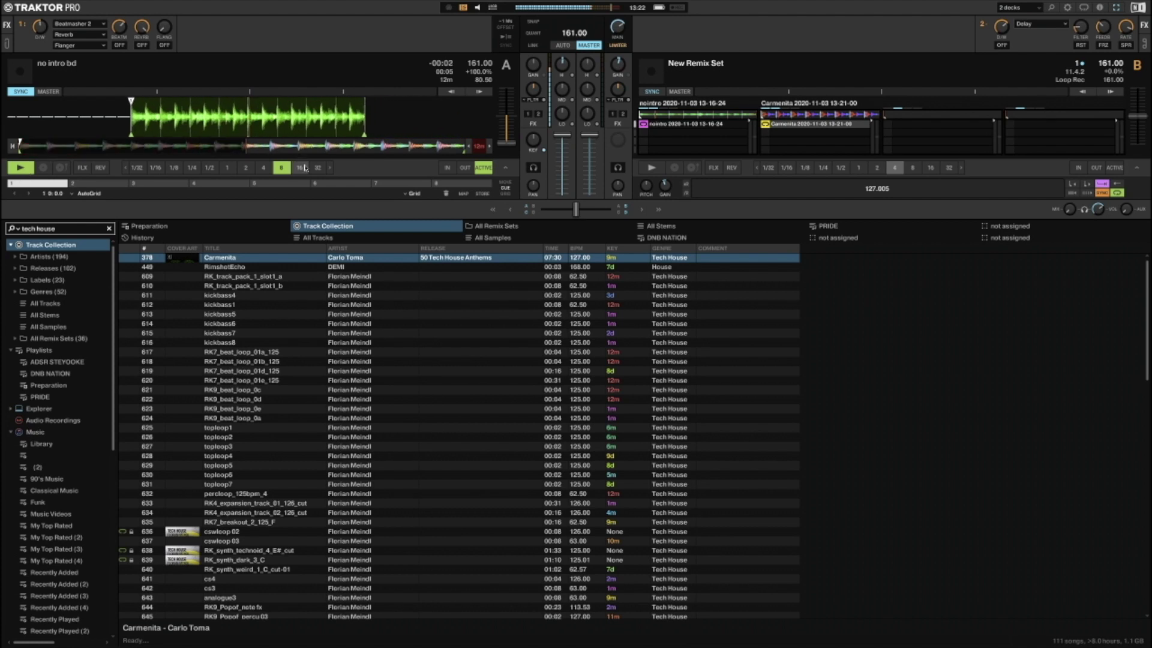
{"action": "left_click", "coordinate": [507, 193]}
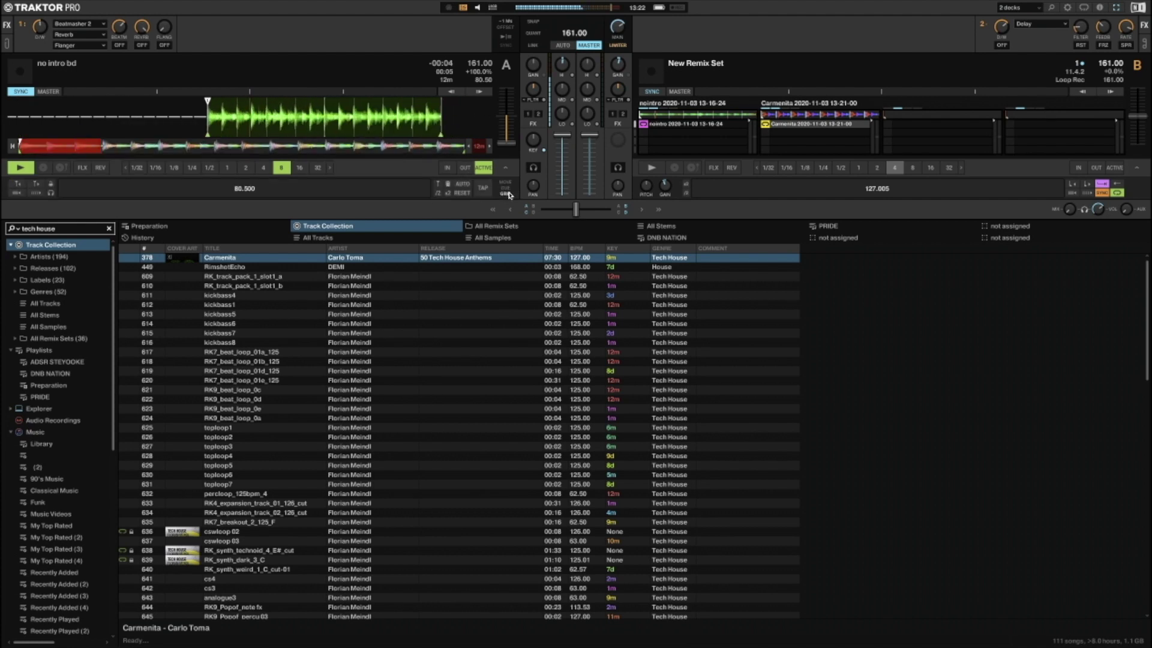
{"action": "double_click", "coordinate": [248, 190]}
{"action": "type", "text": "1"}
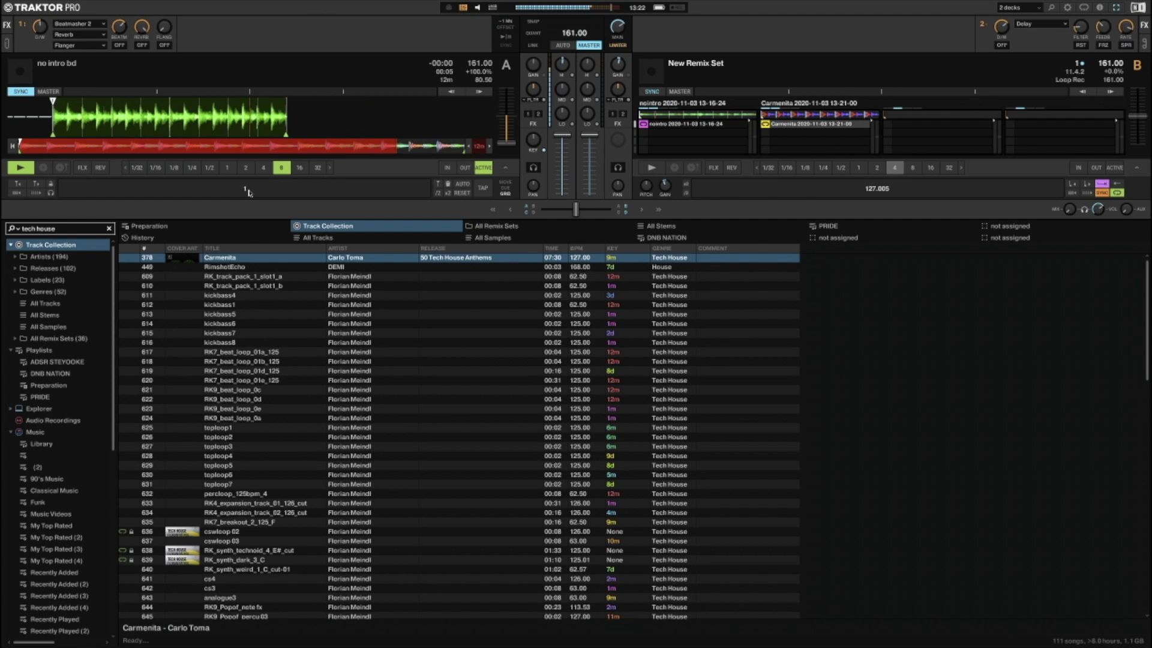
{"action": "type", "text": "61"}
{"action": "key", "text": "Return"}
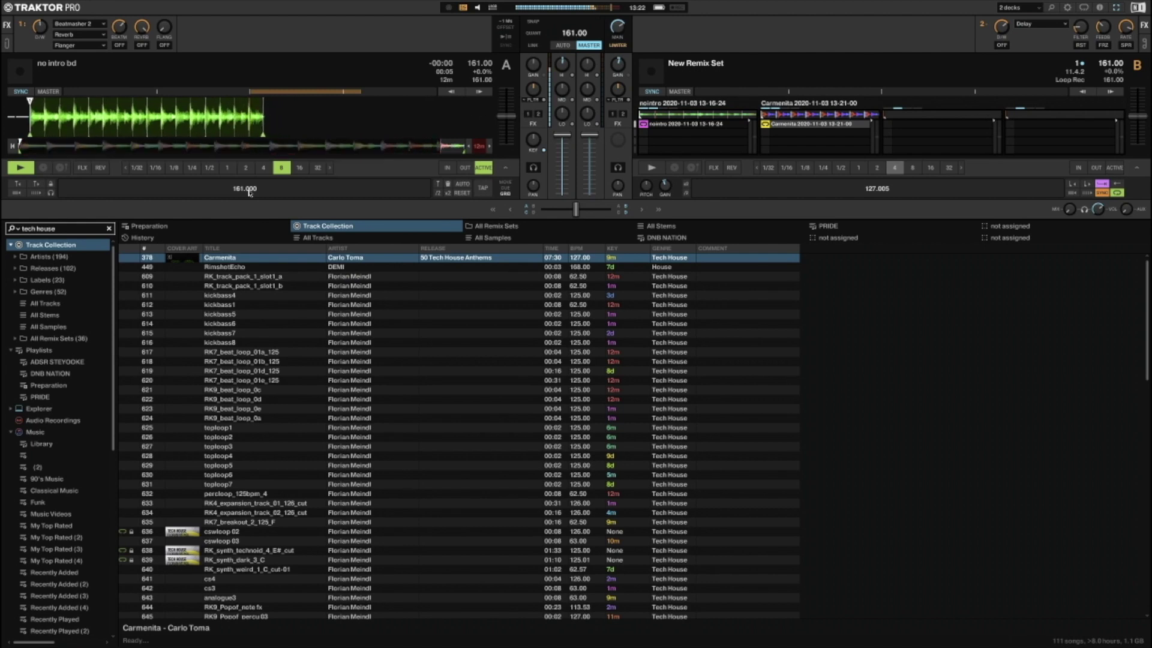
Stop Deck A, capture no intro bd into remix slot 2 and trigger it.
{"action": "left_click", "coordinate": [20, 167]}
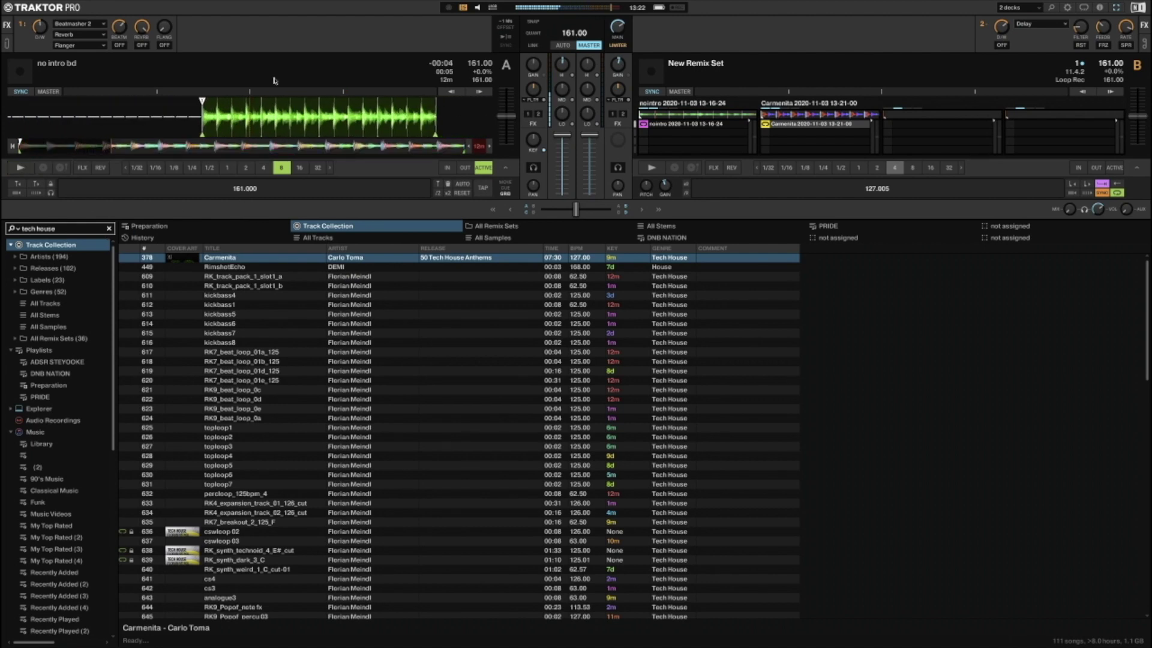
{"action": "left_click_drag", "start_coordinate": [154, 81], "coordinate": [768, 127]}
{"action": "left_click", "coordinate": [767, 127]}
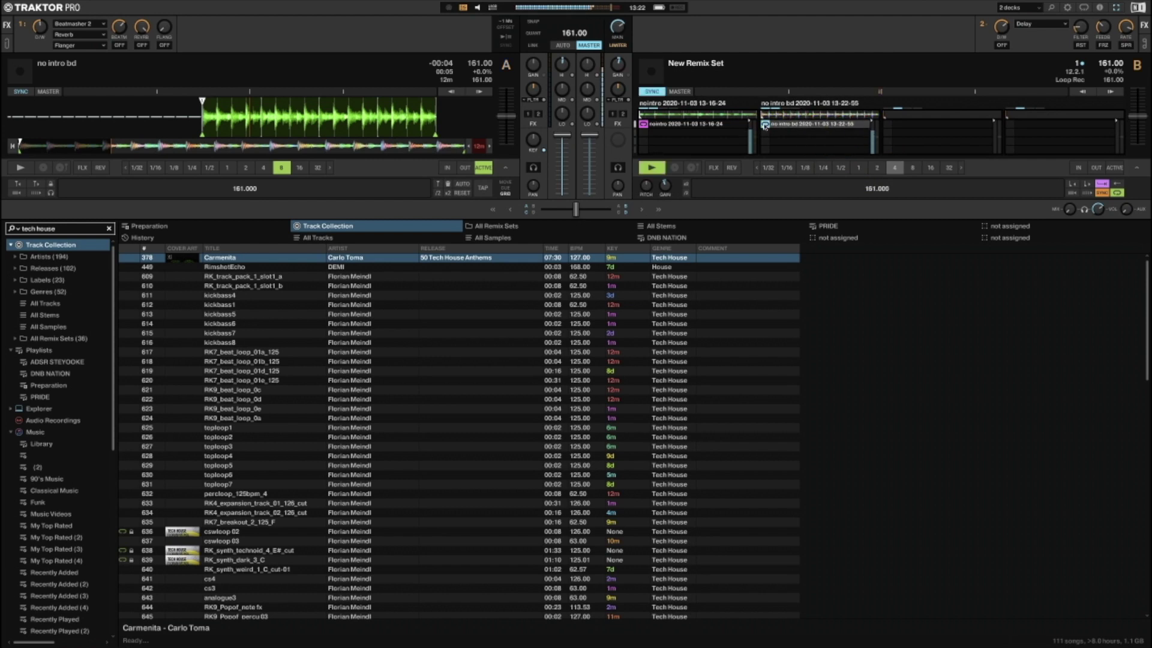
Stop and restart the nointro cell in slot 1, then stop remix deck B.
{"action": "left_click", "coordinate": [645, 125]}
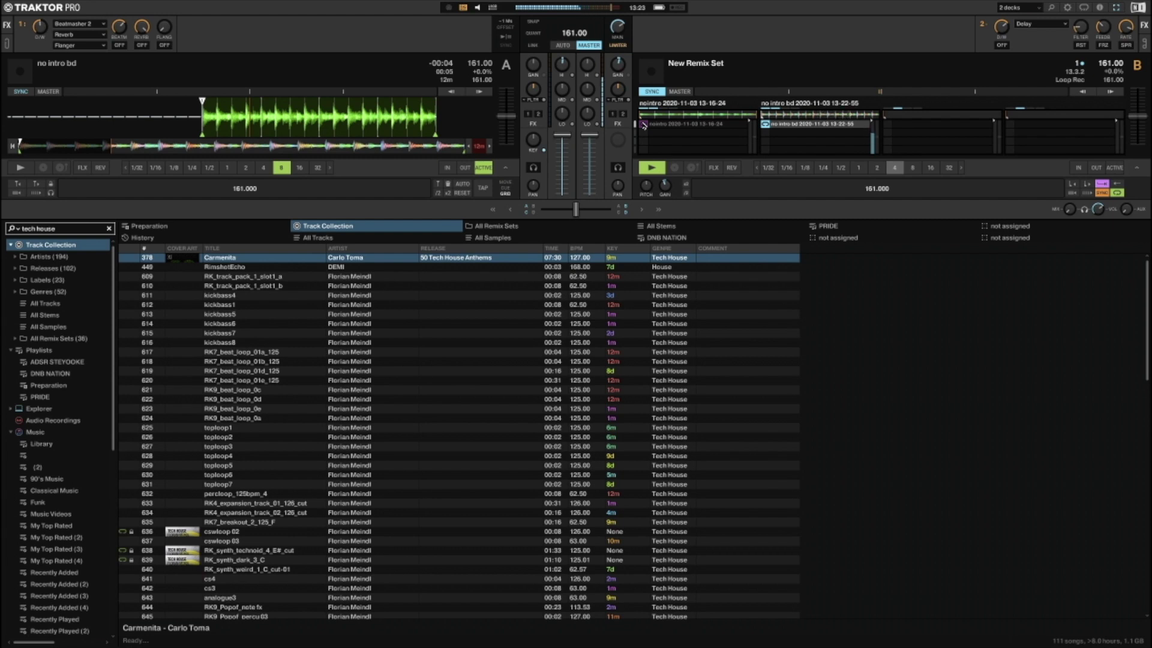
{"action": "left_click", "coordinate": [643, 124]}
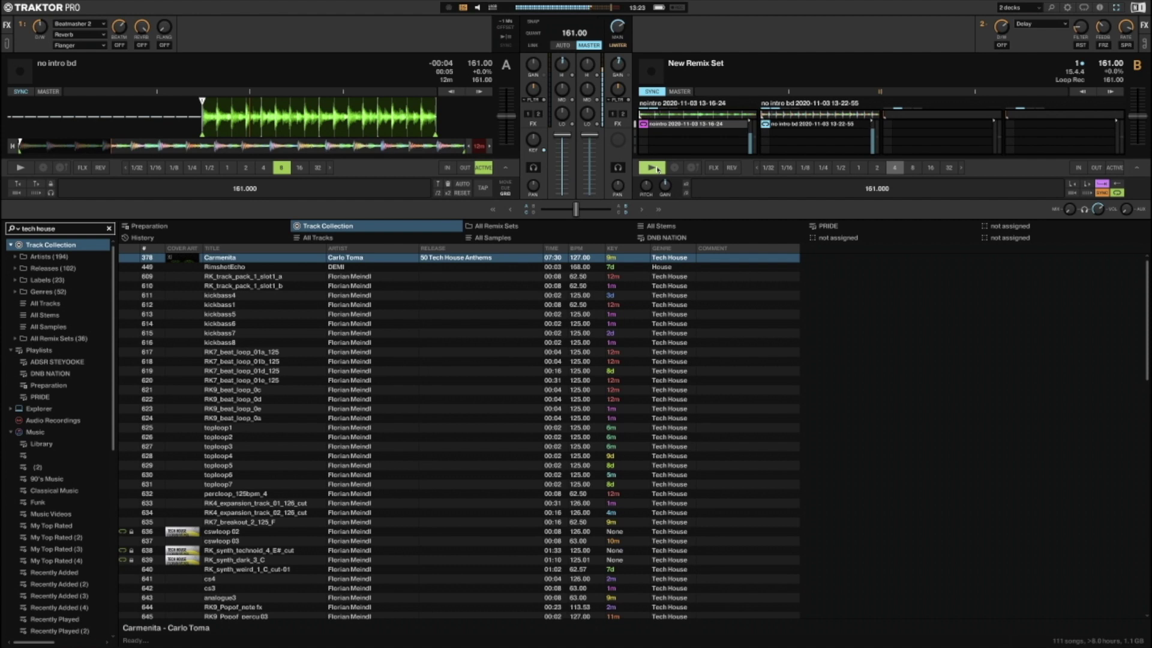
{"action": "left_click", "coordinate": [658, 170]}
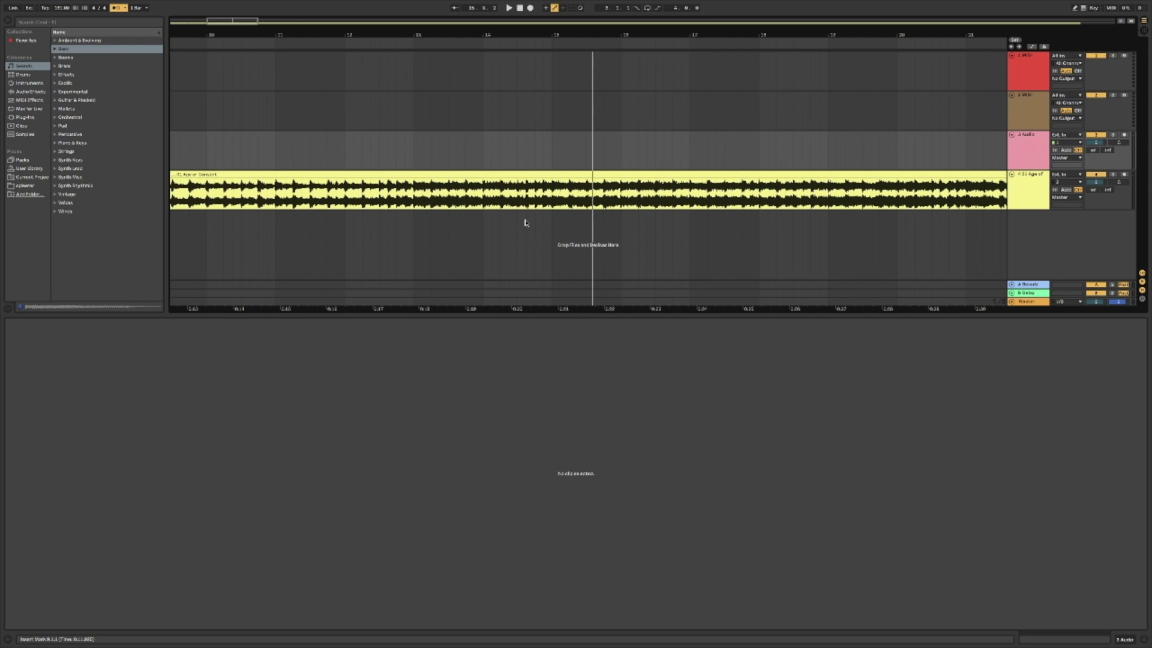
Select the Age of Consent clip and audition it from bar 9.
{"action": "left_click", "coordinate": [673, 177]}
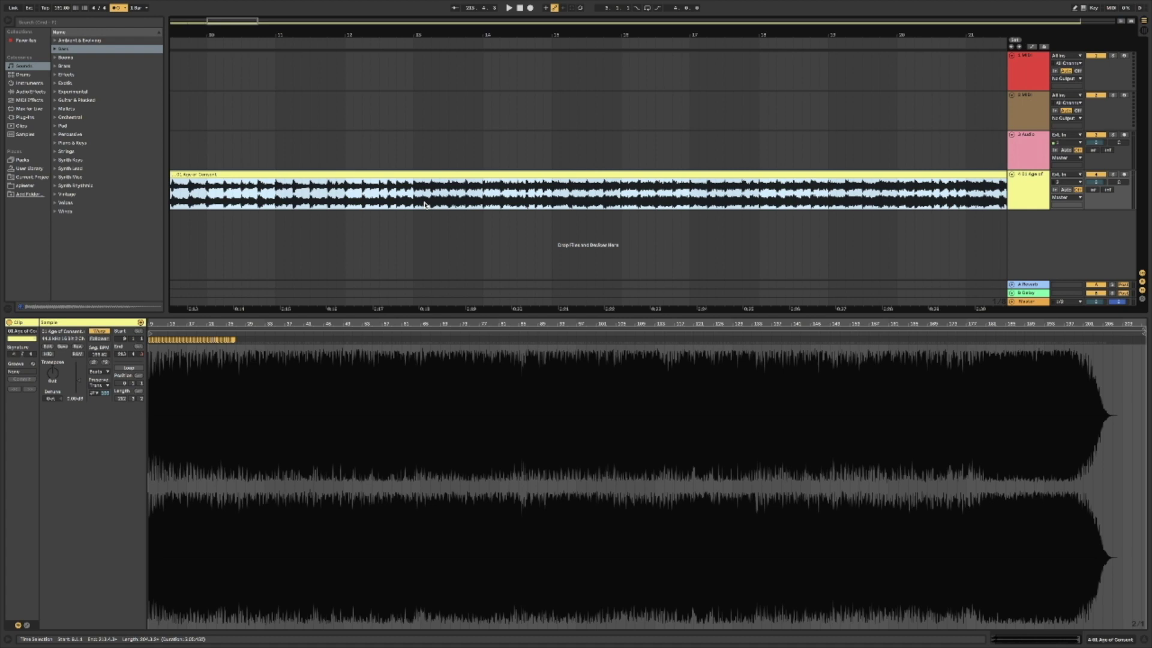
{"action": "scroll", "coordinate": [424, 205], "scroll_direction": "left", "scroll_amount": 5}
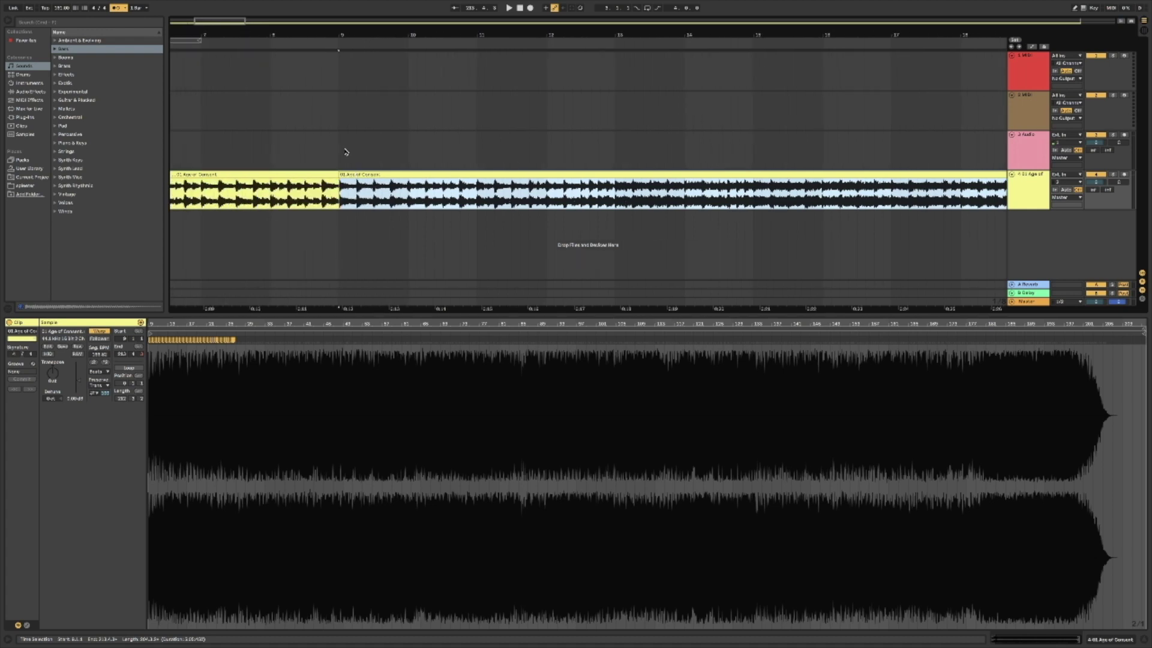
{"action": "left_click", "coordinate": [342, 164]}
{"action": "key", "text": "space"}
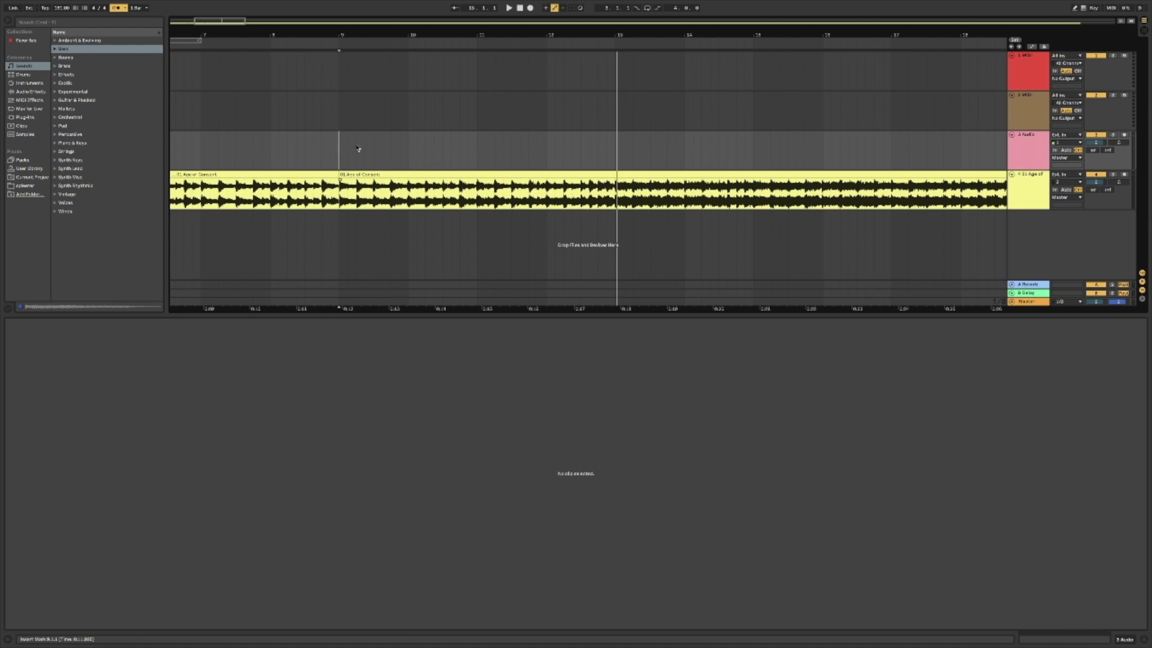
{"action": "key", "text": "space"}
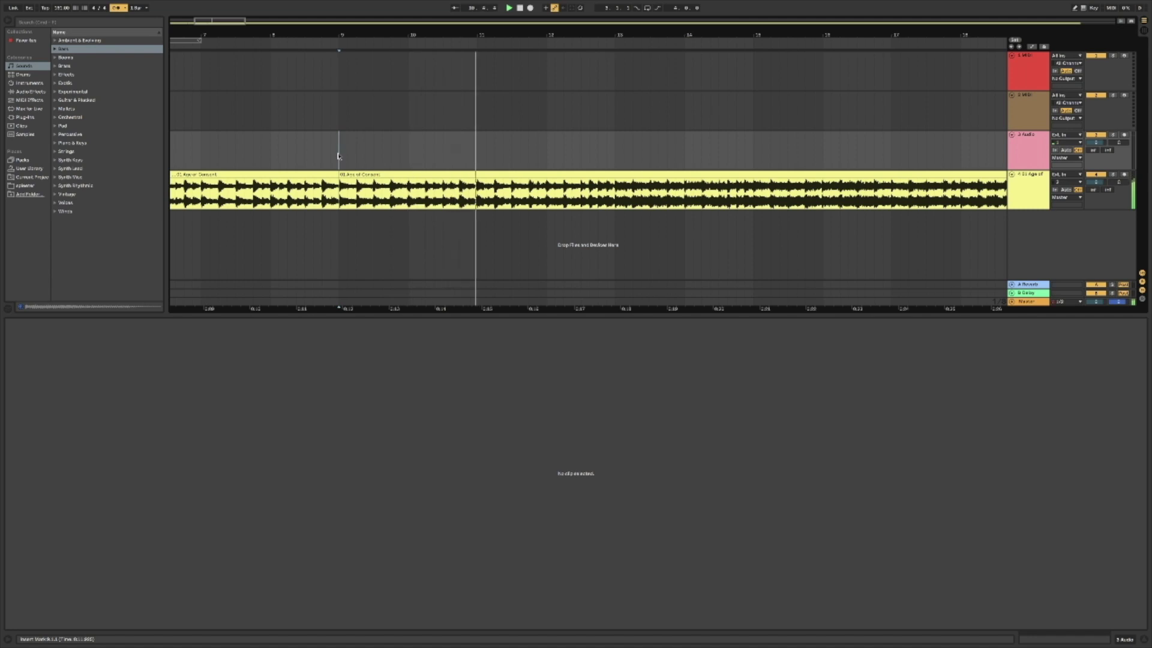
{"action": "key", "text": "space"}
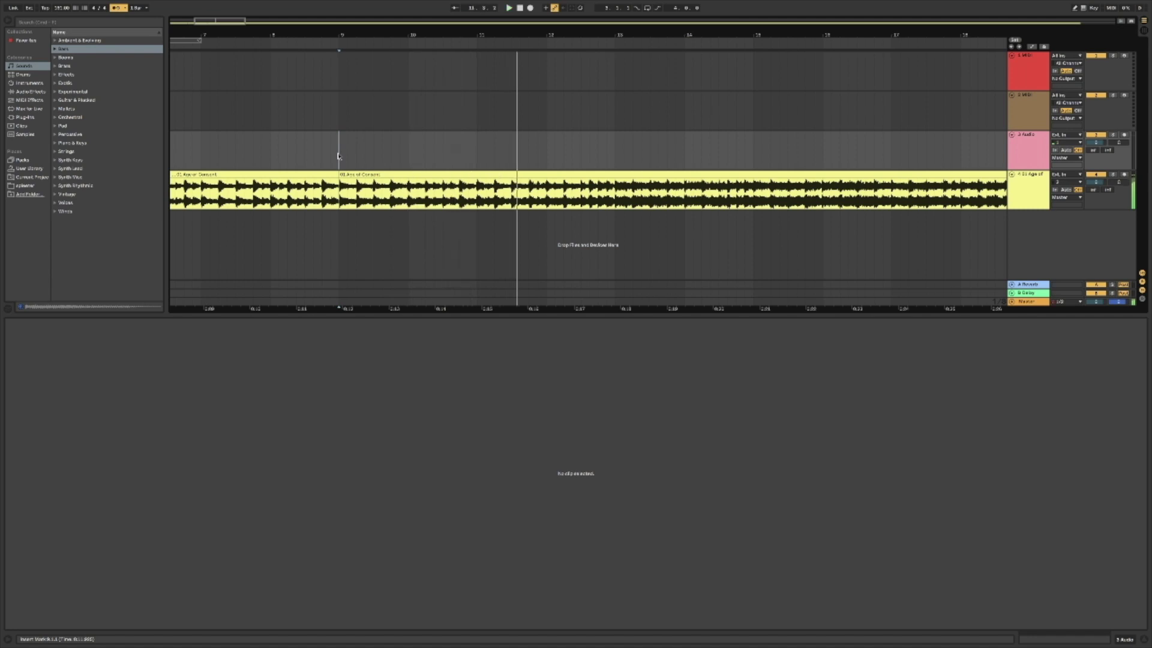
Split the clip at bar 11, select the middle section and start exporting it as audio.
{"action": "left_click", "coordinate": [478, 192]}
{"action": "key", "text": "ctrl+e"}
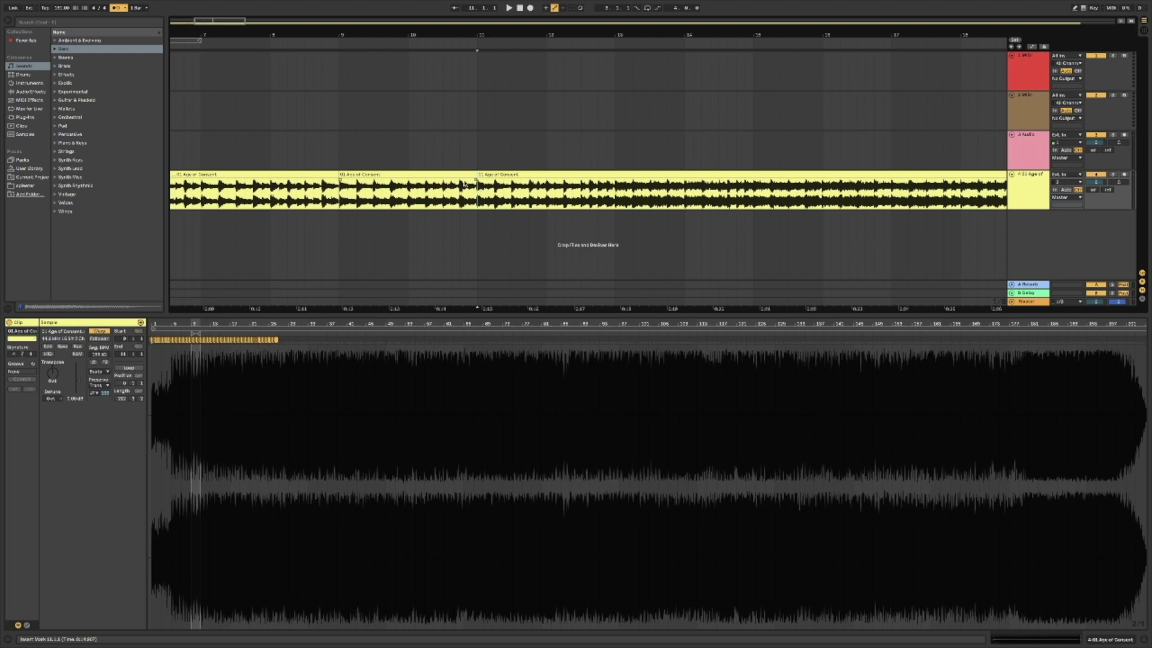
{"action": "left_click", "coordinate": [447, 173]}
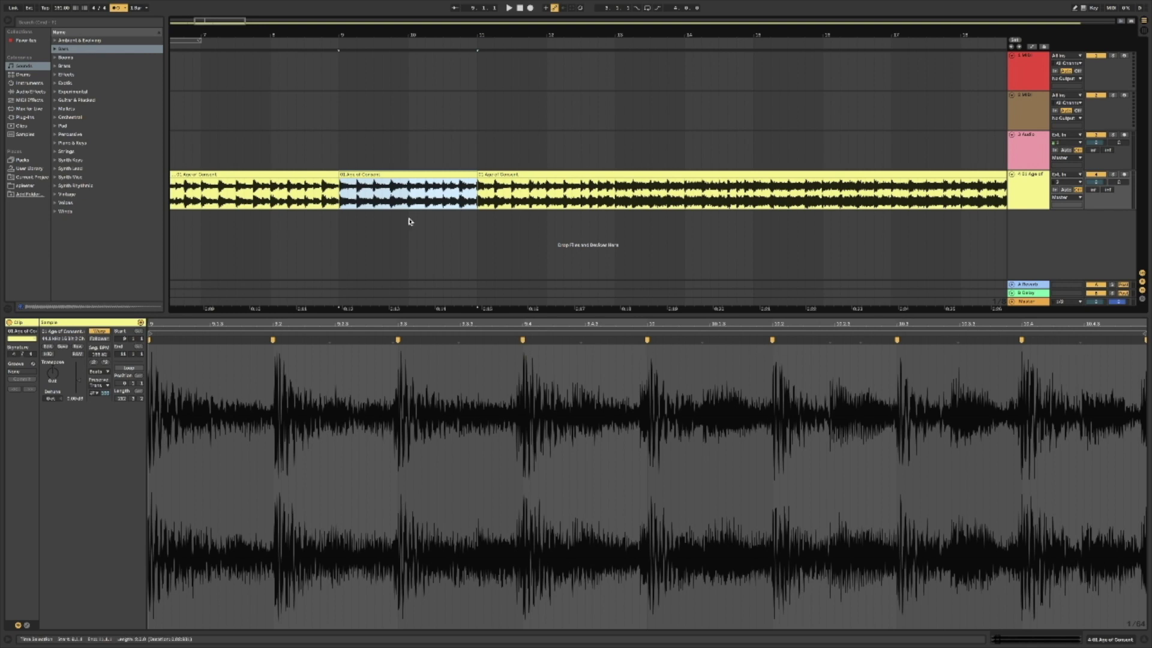
{"action": "left_click", "coordinate": [56, 4]}
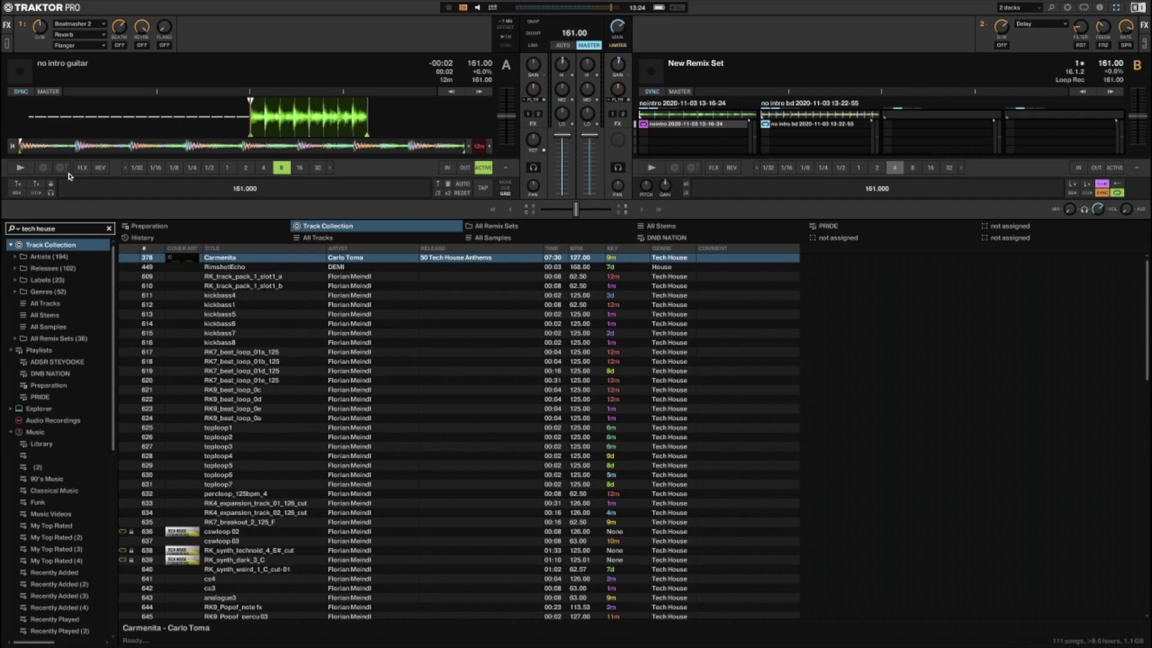
Capture the playing no intro guitar track into remix slot 3, audition it, then stop deck B.
{"action": "left_click", "coordinate": [22, 167]}
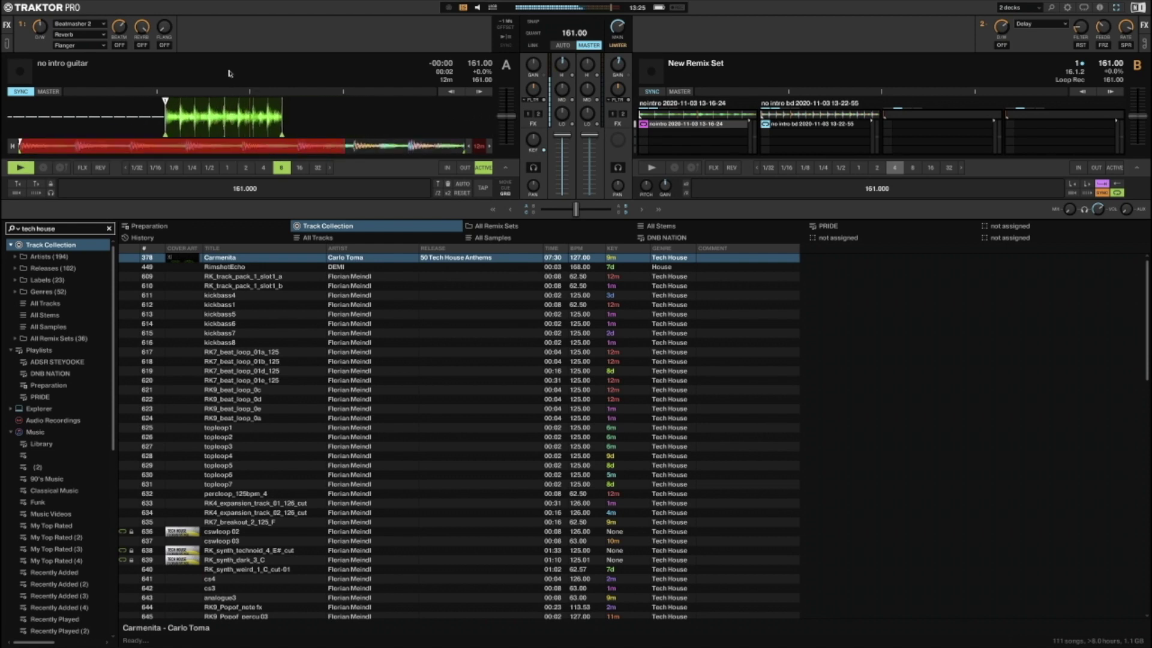
{"action": "left_click_drag", "start_coordinate": [259, 71], "coordinate": [908, 126]}
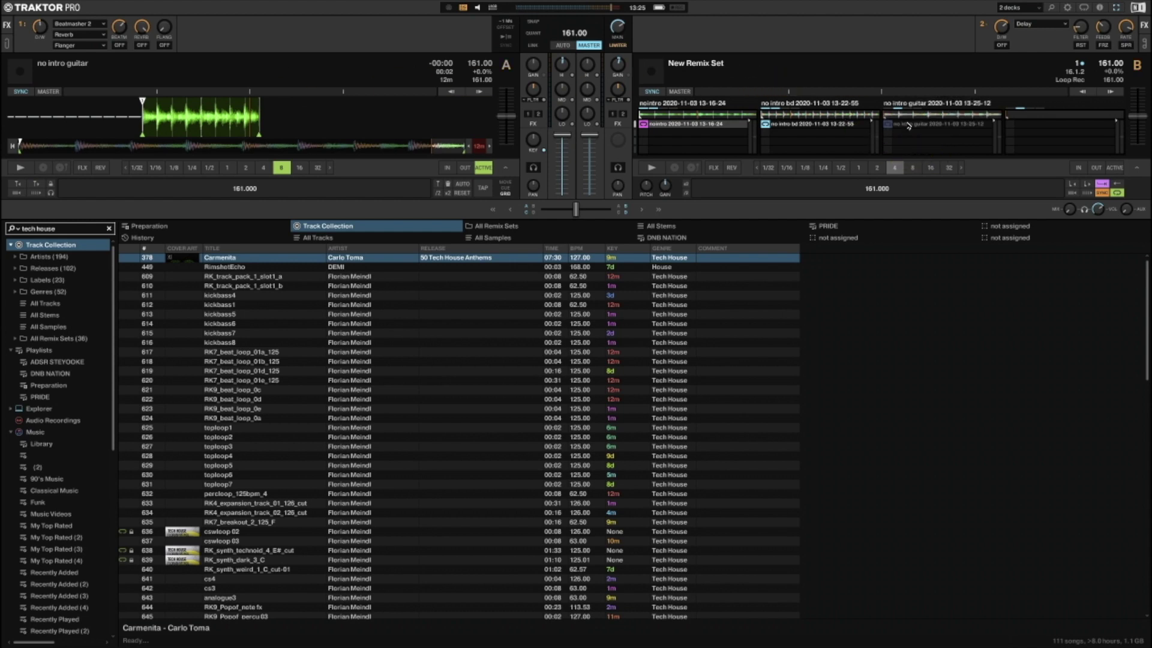
{"action": "left_click", "coordinate": [657, 170]}
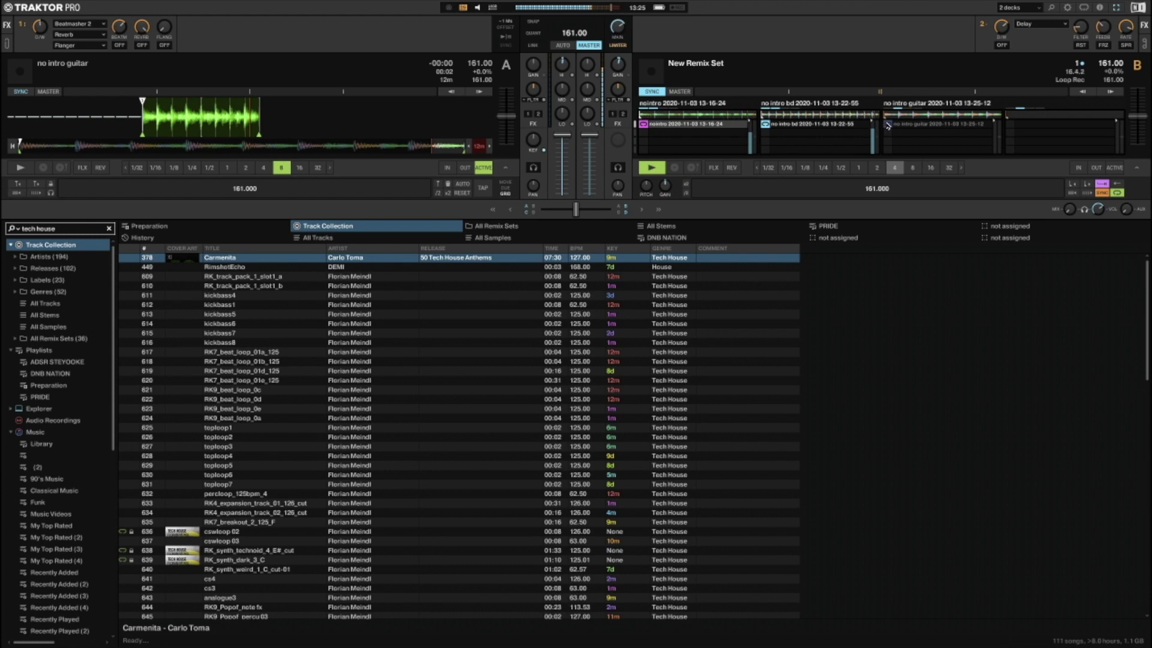
{"action": "left_click", "coordinate": [887, 125]}
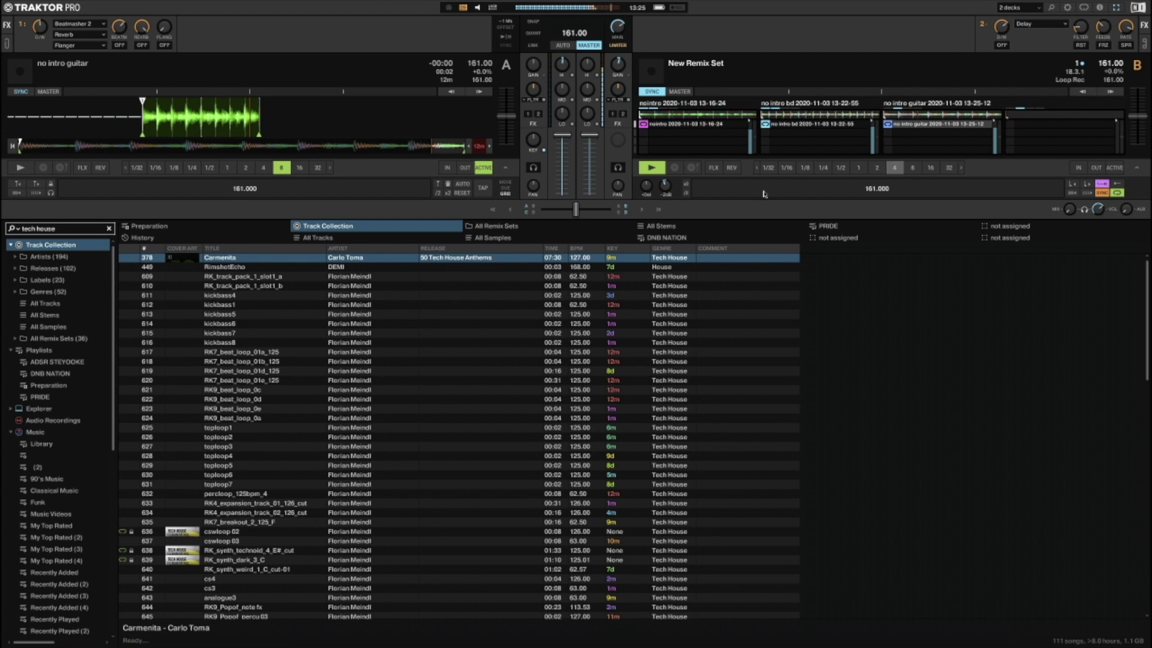
{"action": "left_click", "coordinate": [651, 167]}
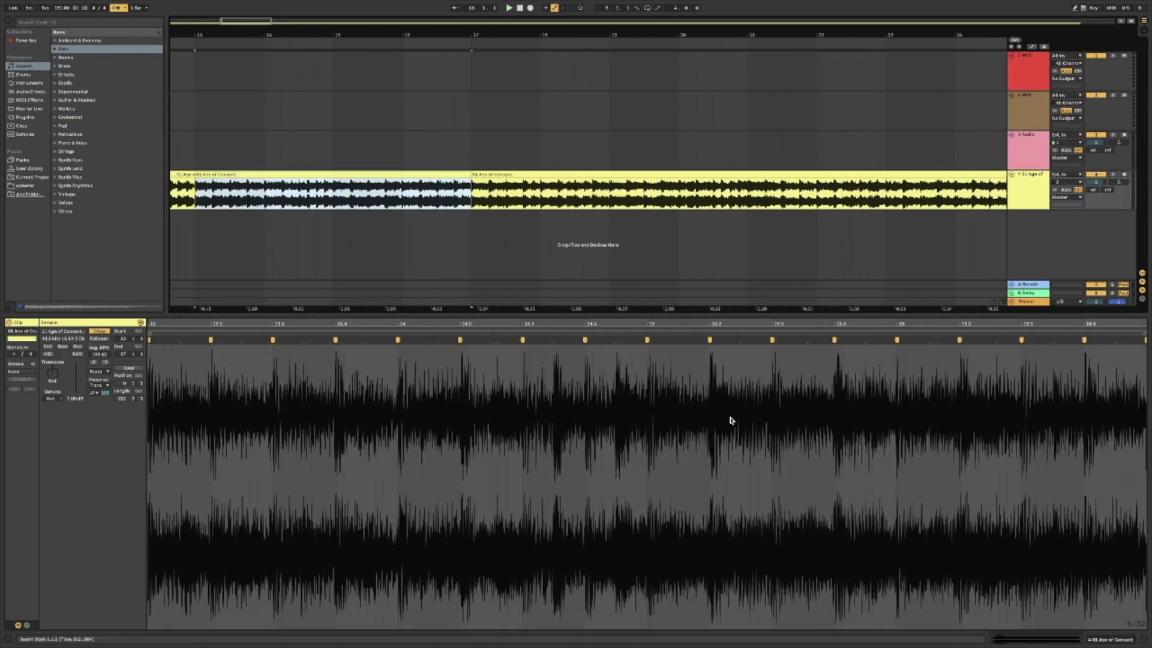
Export the section starting at bar 136.3.4 as the audio file 'no intro guitar solo'.
{"action": "left_click", "coordinate": [49, 5]}
{"action": "left_click", "coordinate": [88, 122]}
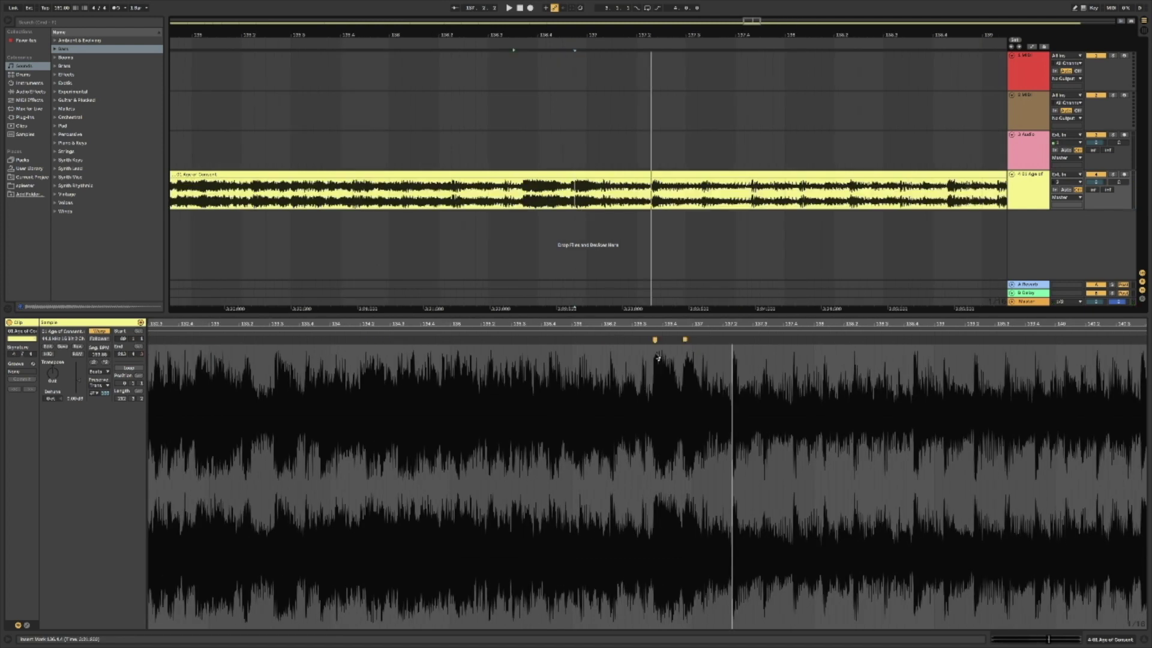
{"action": "left_click", "coordinate": [524, 202]}
{"action": "left_click_drag", "start_coordinate": [524, 35], "coordinate": [504, 92]}
{"action": "left_click_drag", "start_coordinate": [644, 324], "coordinate": [655, 370]}
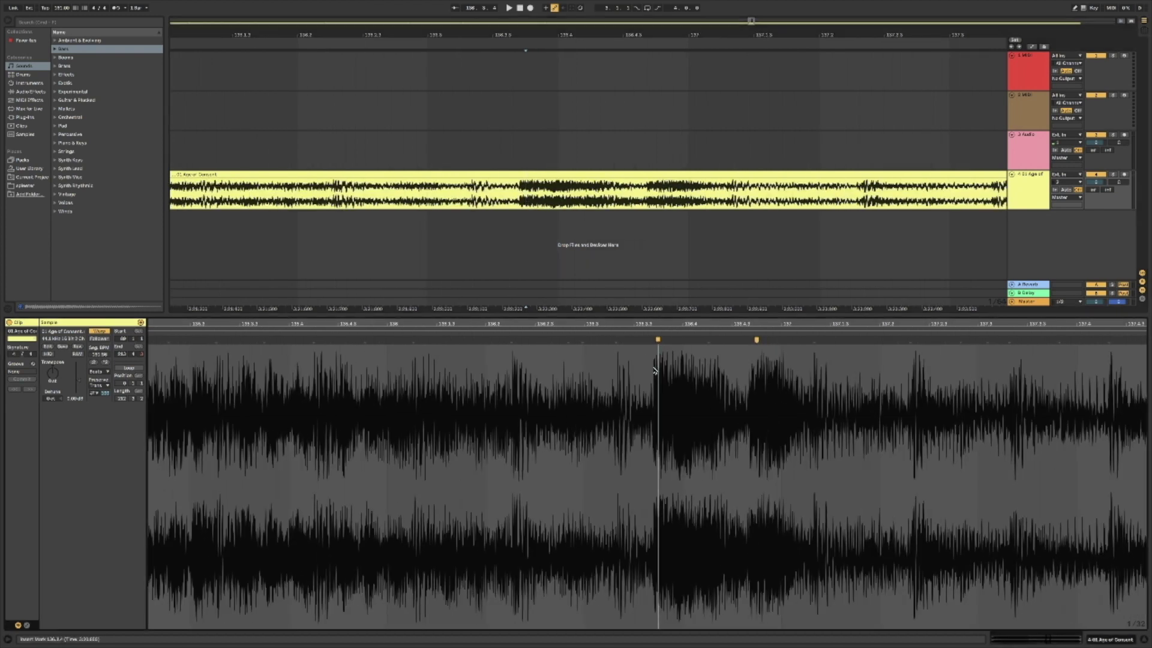
{"action": "left_click", "coordinate": [556, 459]}
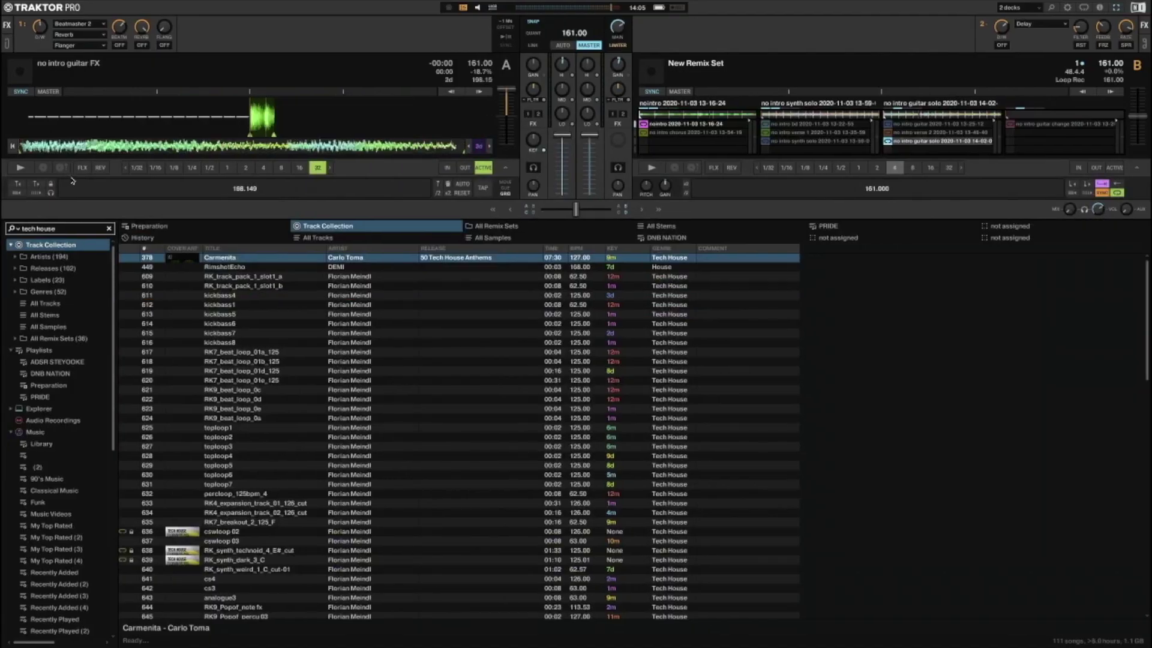
{"action": "left_click", "coordinate": [30, 173]}
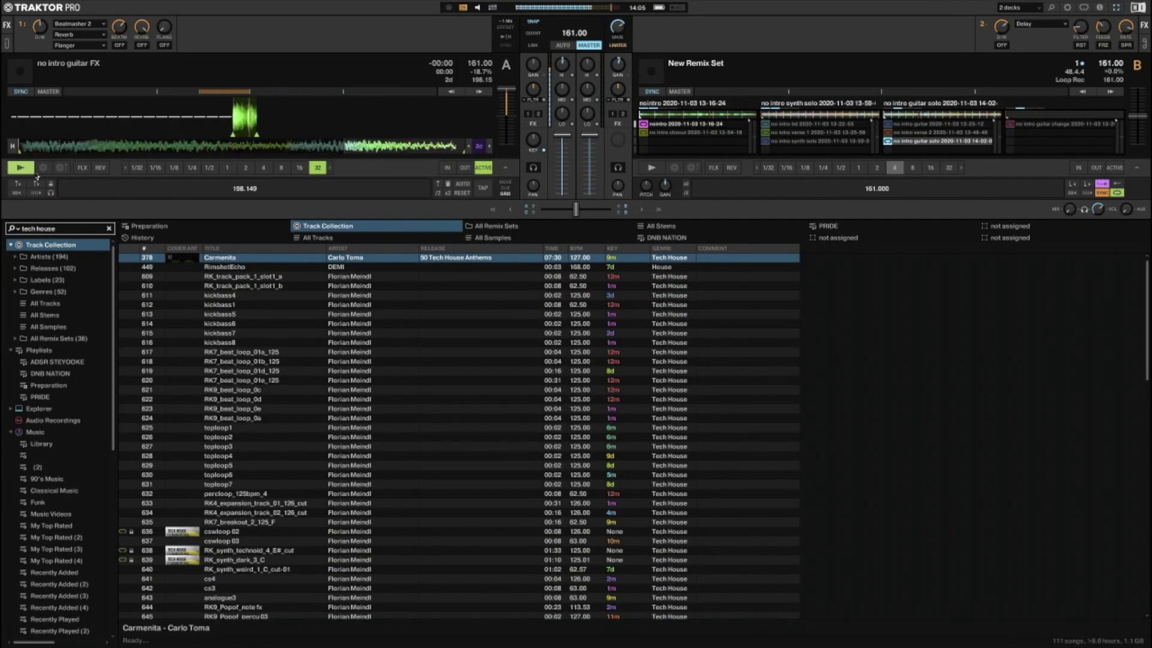
Set deck A's tempo to 161 BPM and stop the guitar FX track.
{"action": "left_click", "coordinate": [240, 188]}
{"action": "type", "text": "161"}
{"action": "key", "text": "Return"}
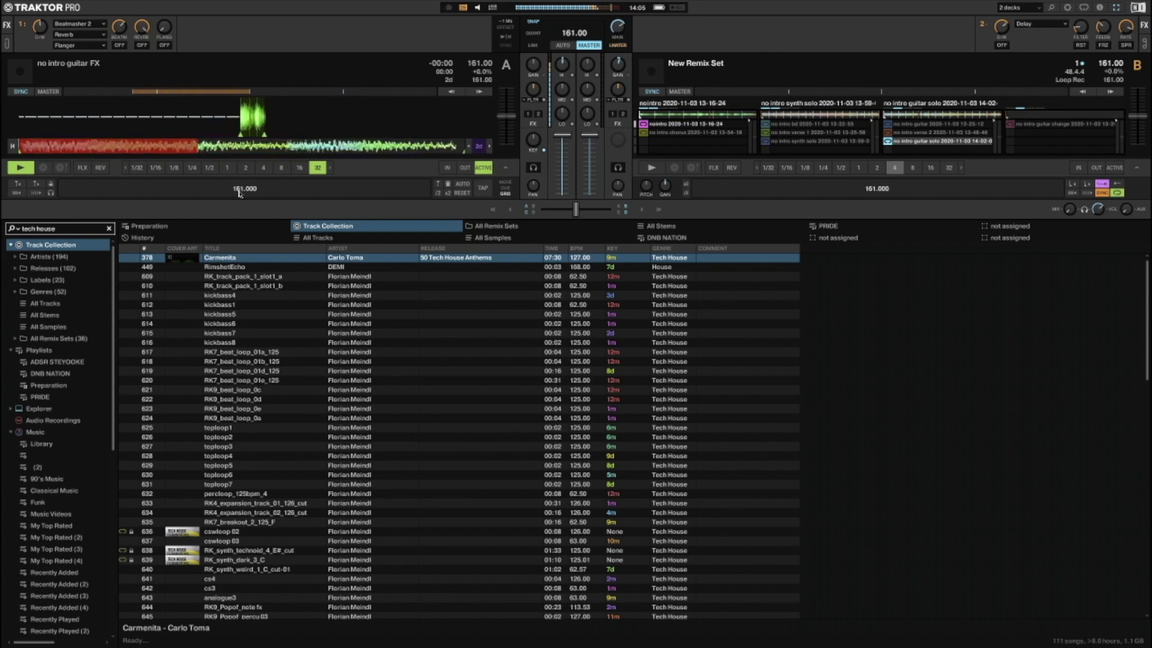
{"action": "left_click", "coordinate": [20, 167]}
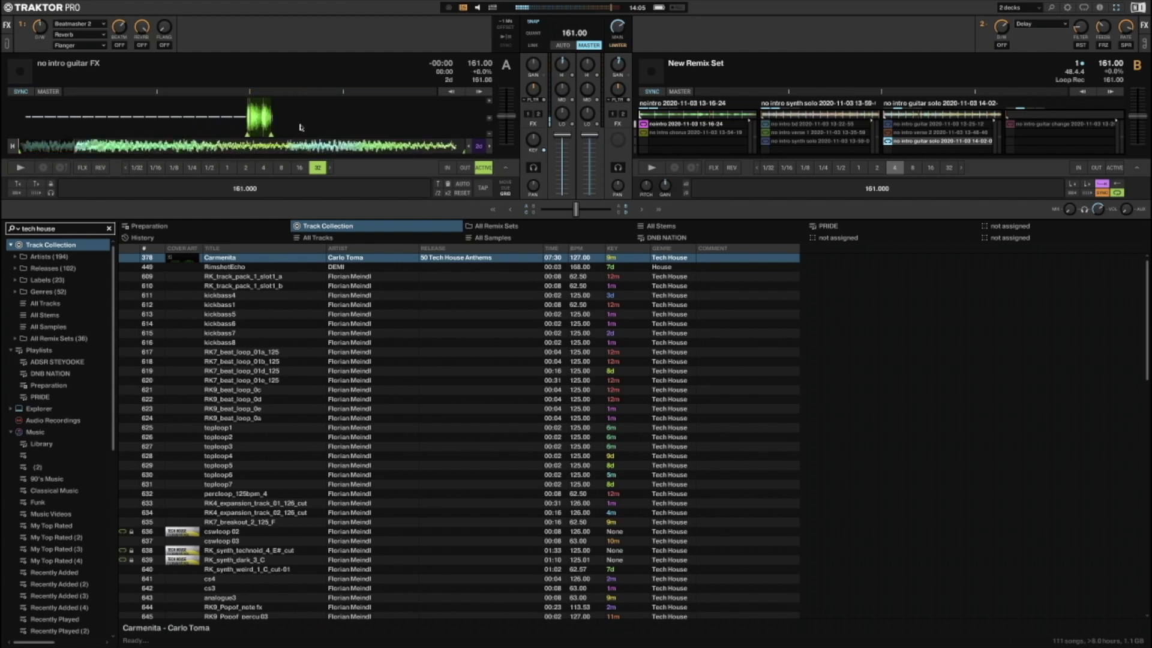
Set a snapped loop on no intro guitar FX with loop in and out points.
{"action": "left_click", "coordinate": [317, 168]}
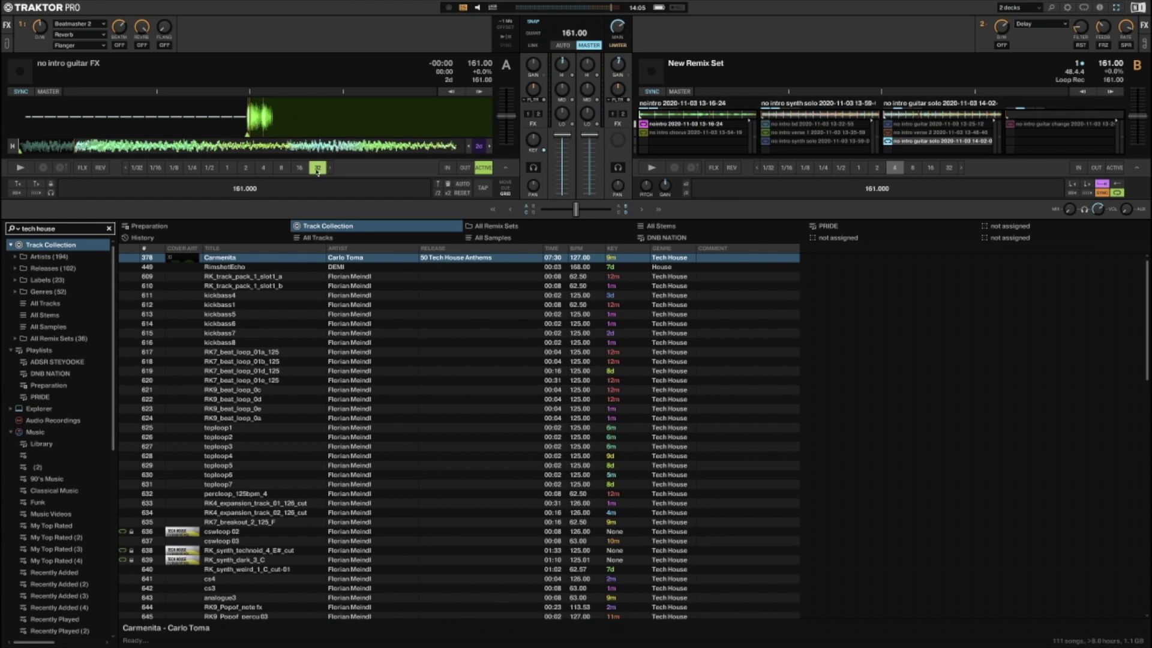
{"action": "left_click", "coordinate": [317, 169]}
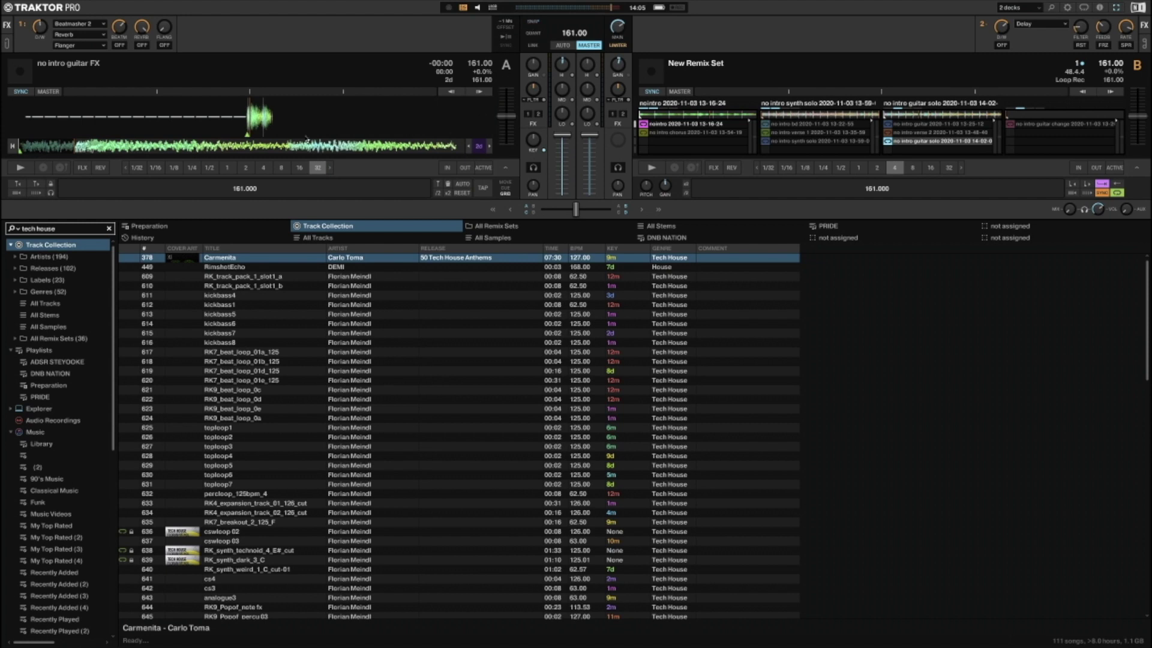
{"action": "left_click", "coordinate": [534, 22]}
{"action": "left_click", "coordinate": [447, 168]}
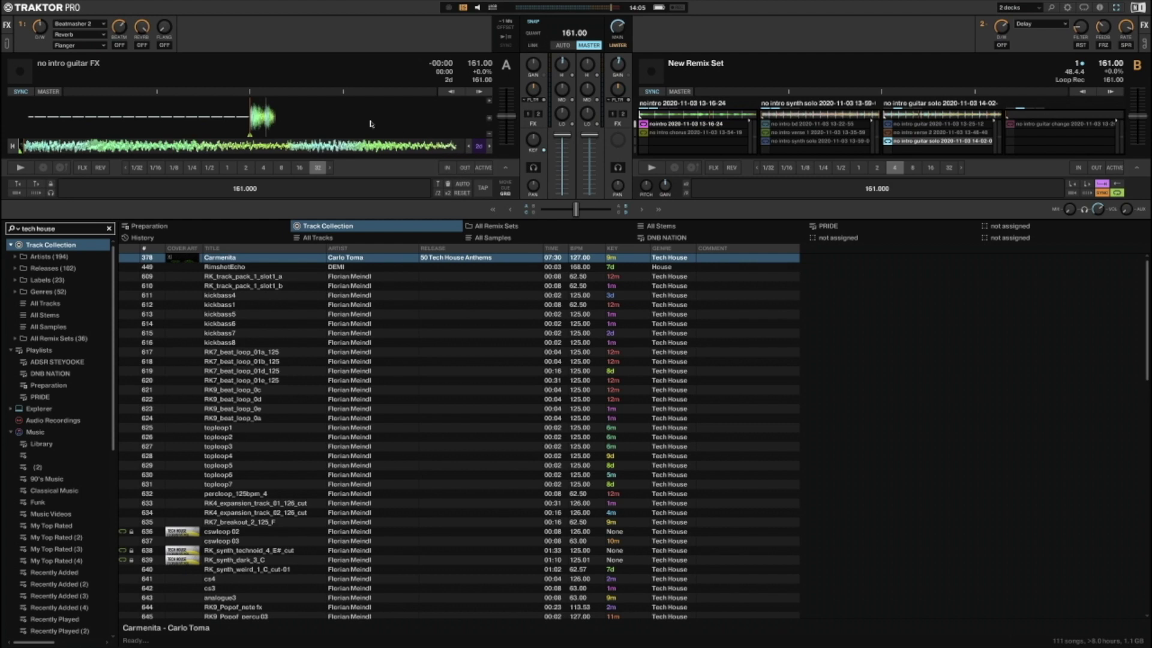
{"action": "left_click_drag", "start_coordinate": [372, 122], "coordinate": [359, 121]}
{"action": "left_click", "coordinate": [530, 25]}
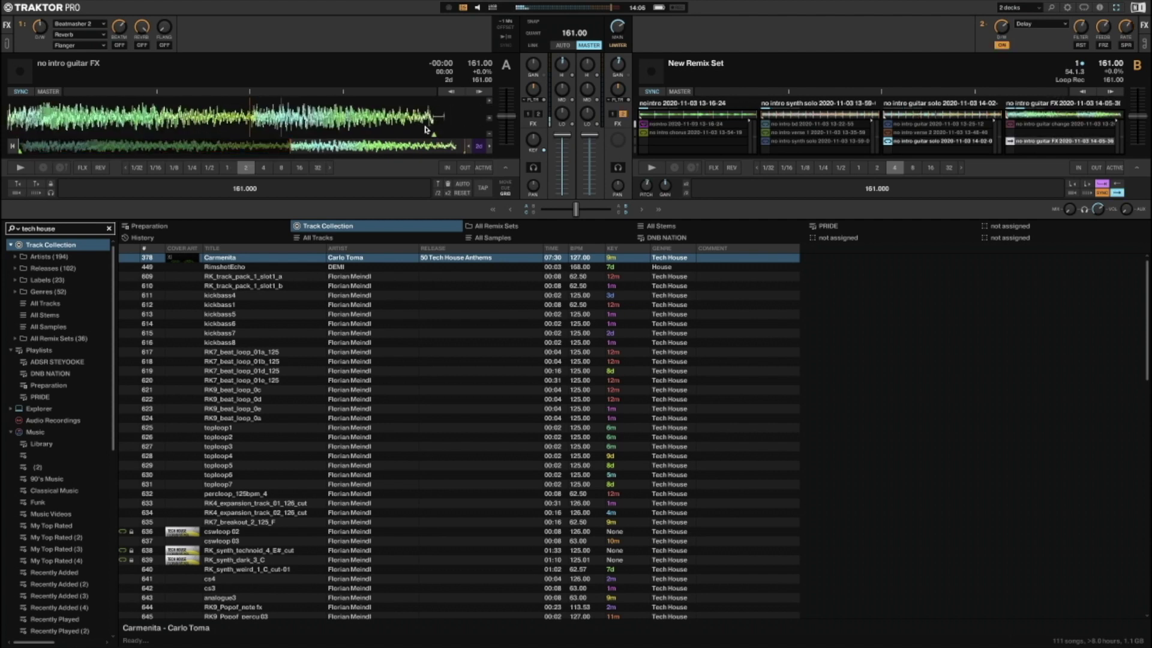
{"action": "left_click", "coordinate": [471, 169]}
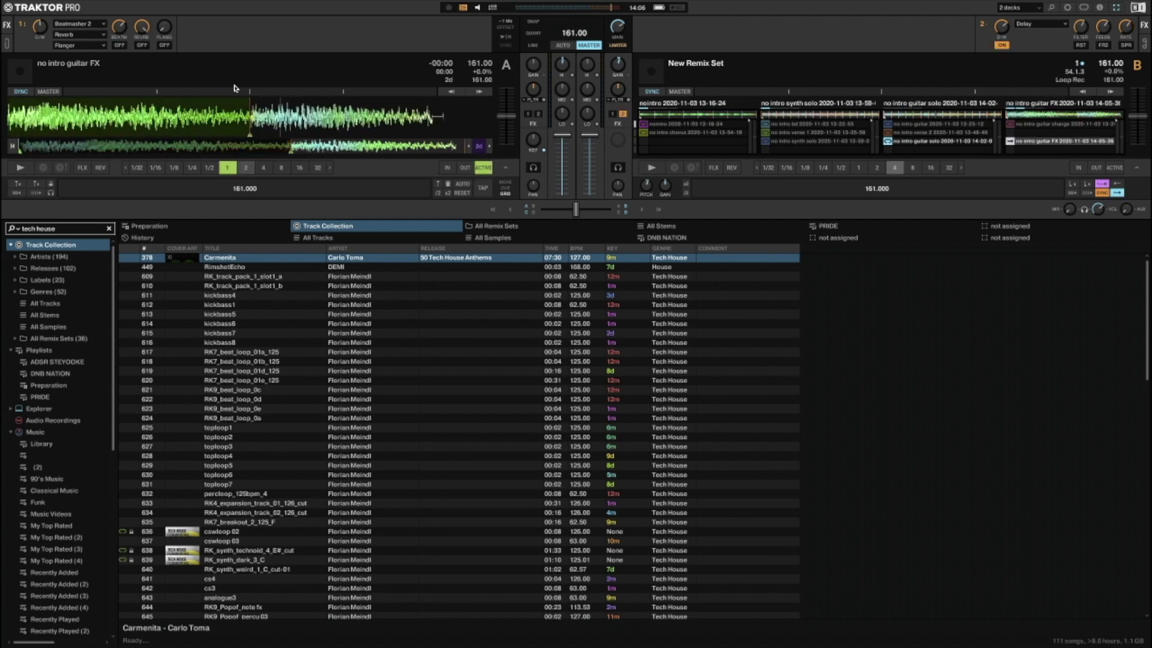
Capture the guitar FX loop into remix slot 4 as a one-shot and trigger it.
{"action": "left_click_drag", "start_coordinate": [187, 69], "coordinate": [1061, 142]}
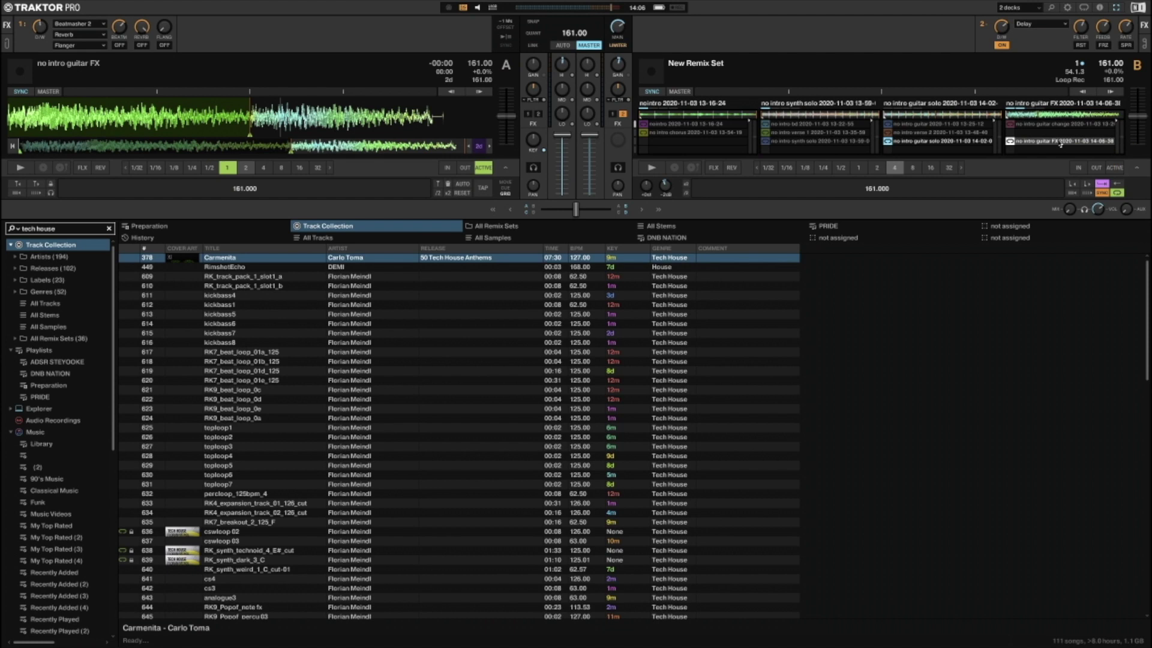
{"action": "left_click", "coordinate": [1117, 196]}
{"action": "left_click", "coordinate": [1009, 141]}
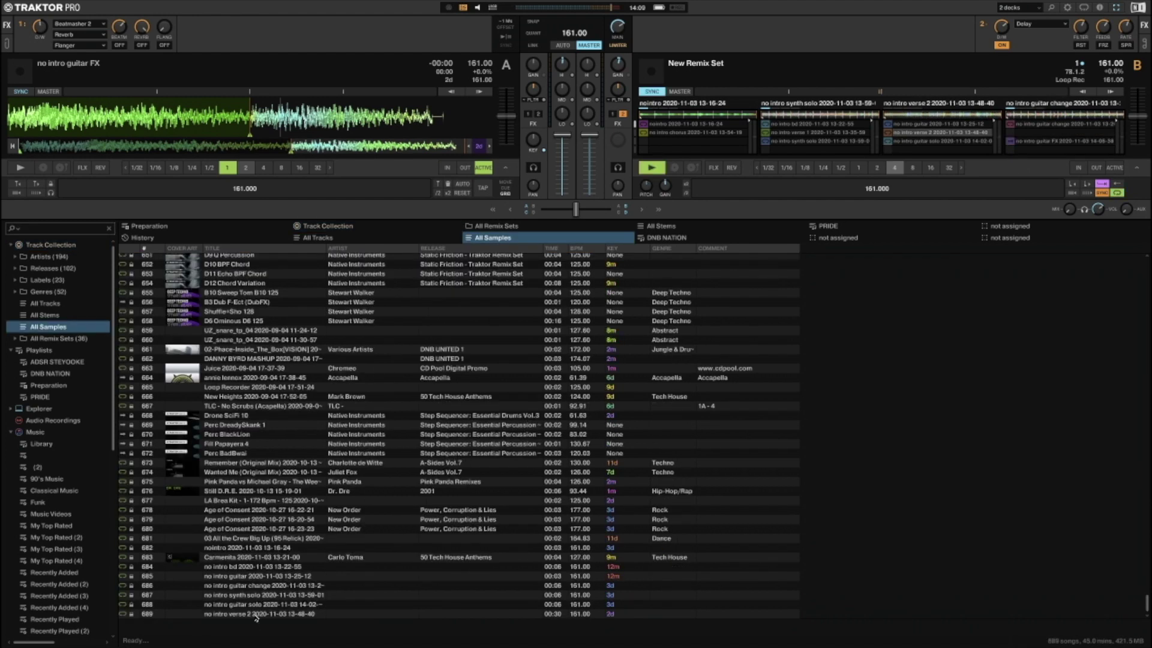
Load and trigger the no intro verse 2 sample, then set the guitar FX slot to loop.
{"action": "left_click", "coordinate": [256, 614]}
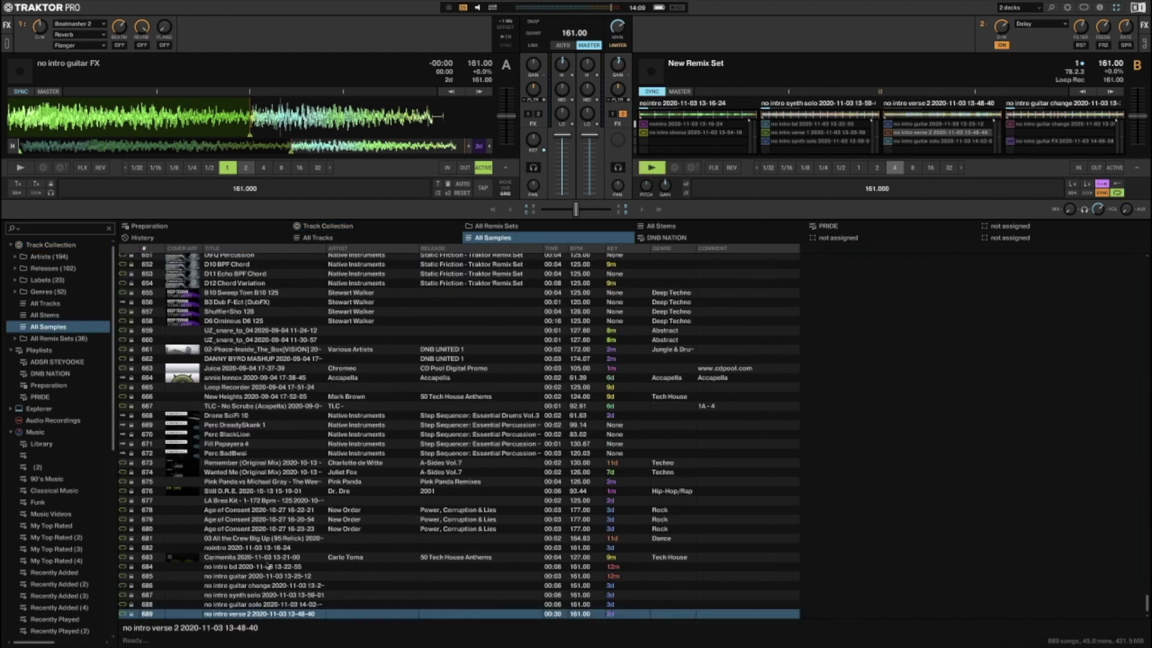
{"action": "left_click", "coordinate": [773, 134]}
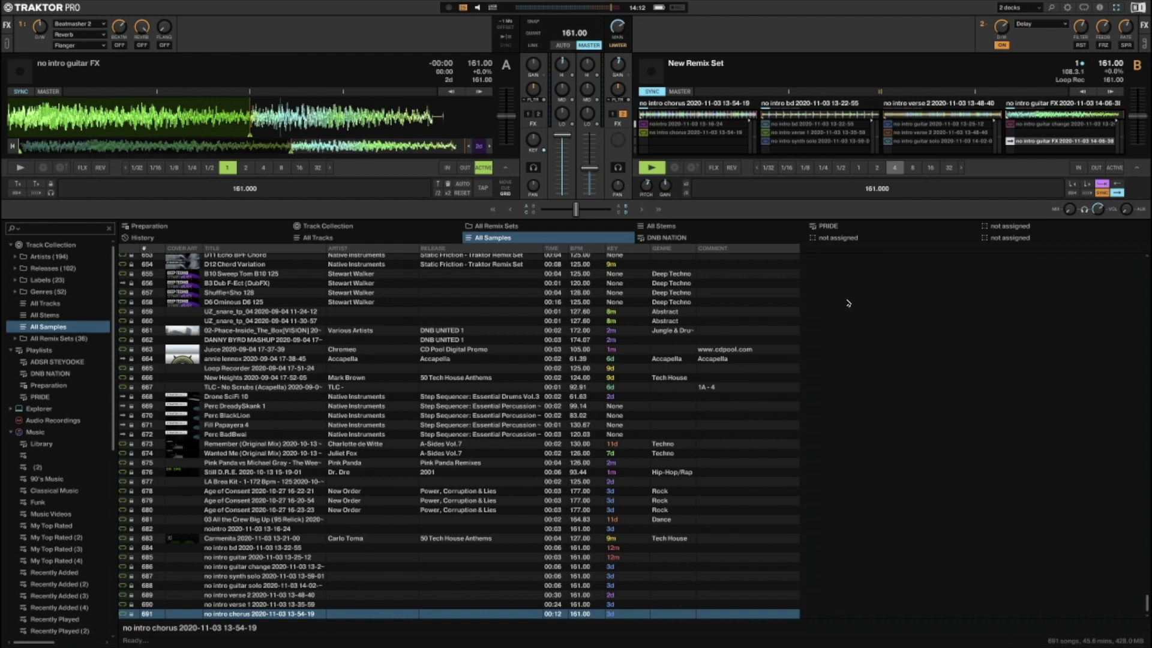
{"action": "left_click", "coordinate": [1117, 194]}
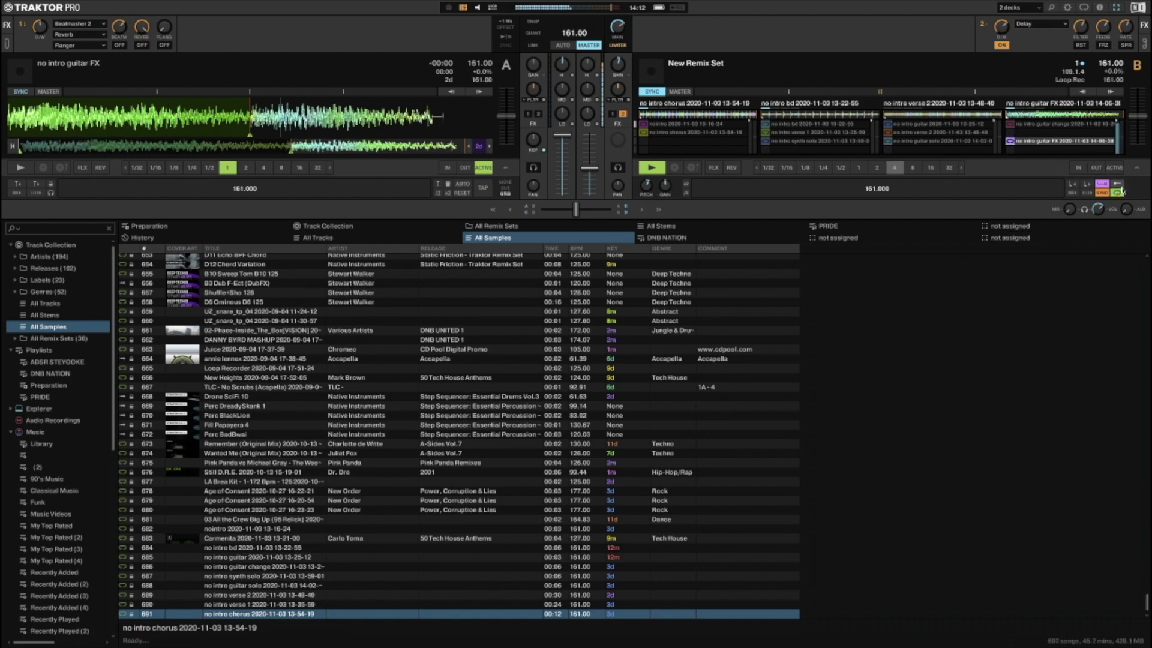
{"action": "scroll", "coordinate": [375, 488], "scroll_direction": "down", "scroll_amount": 1}
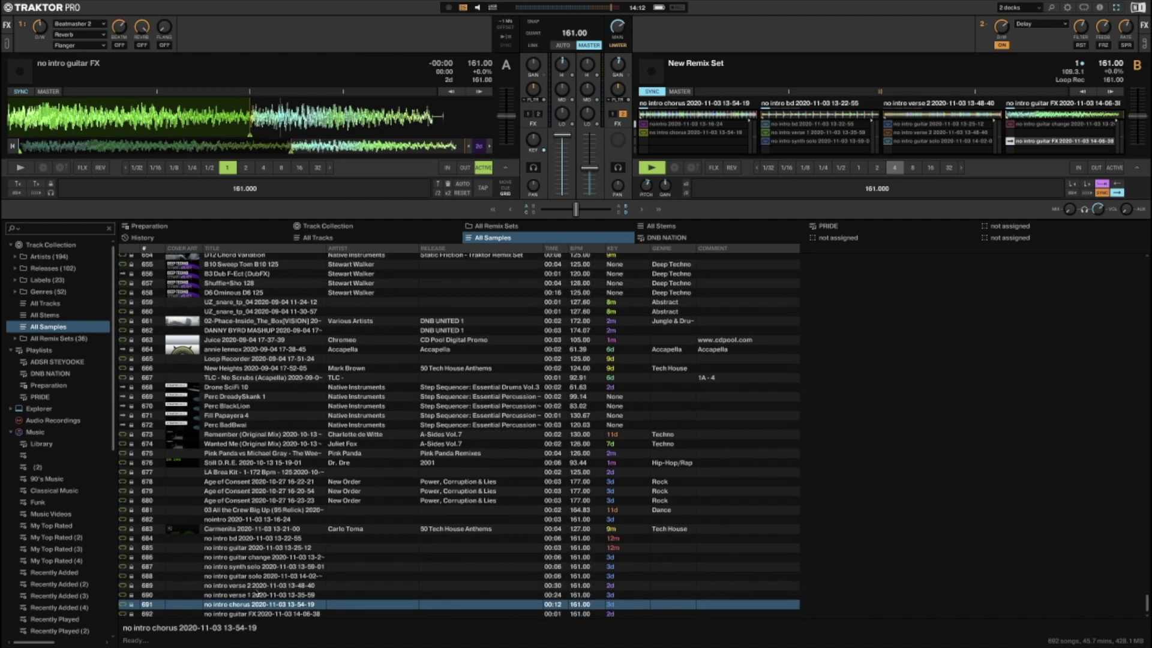